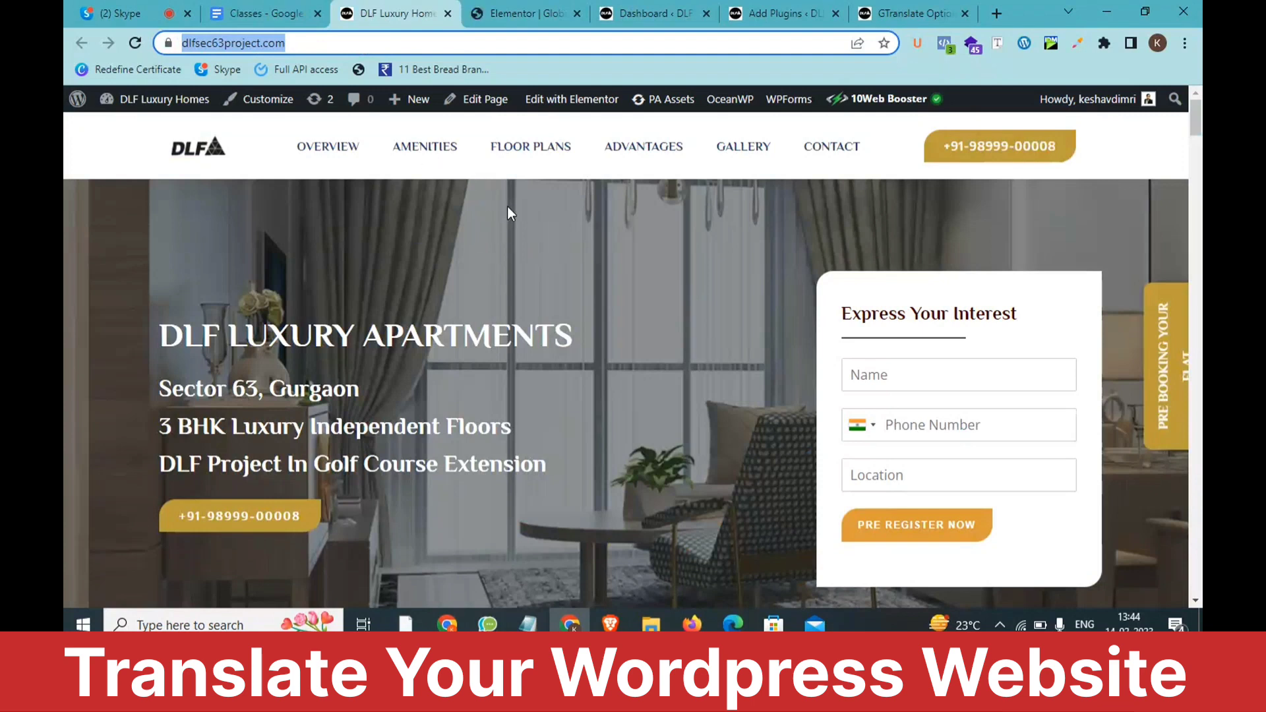
- Switch to the Classes document in Google Docs and review the class topics on the menu tab and the browser's native language
click(285, 7)
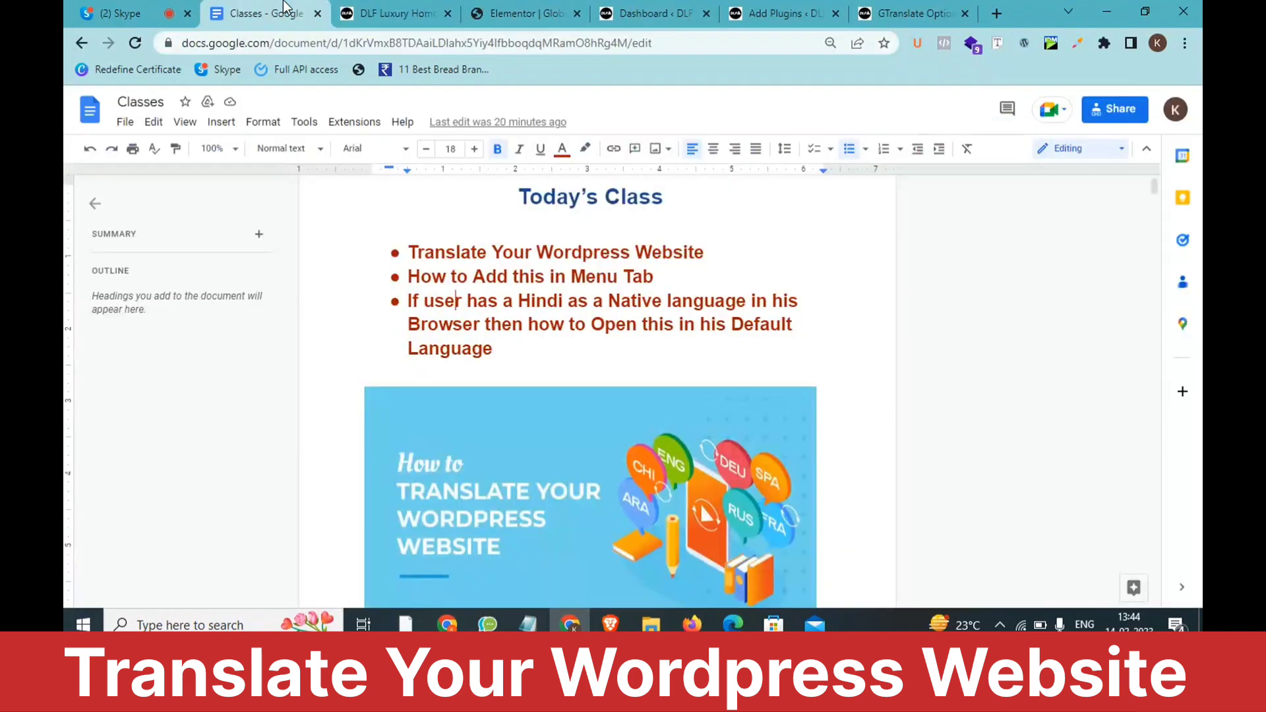
drag(655, 280, 407, 281)
drag(508, 350, 419, 303)
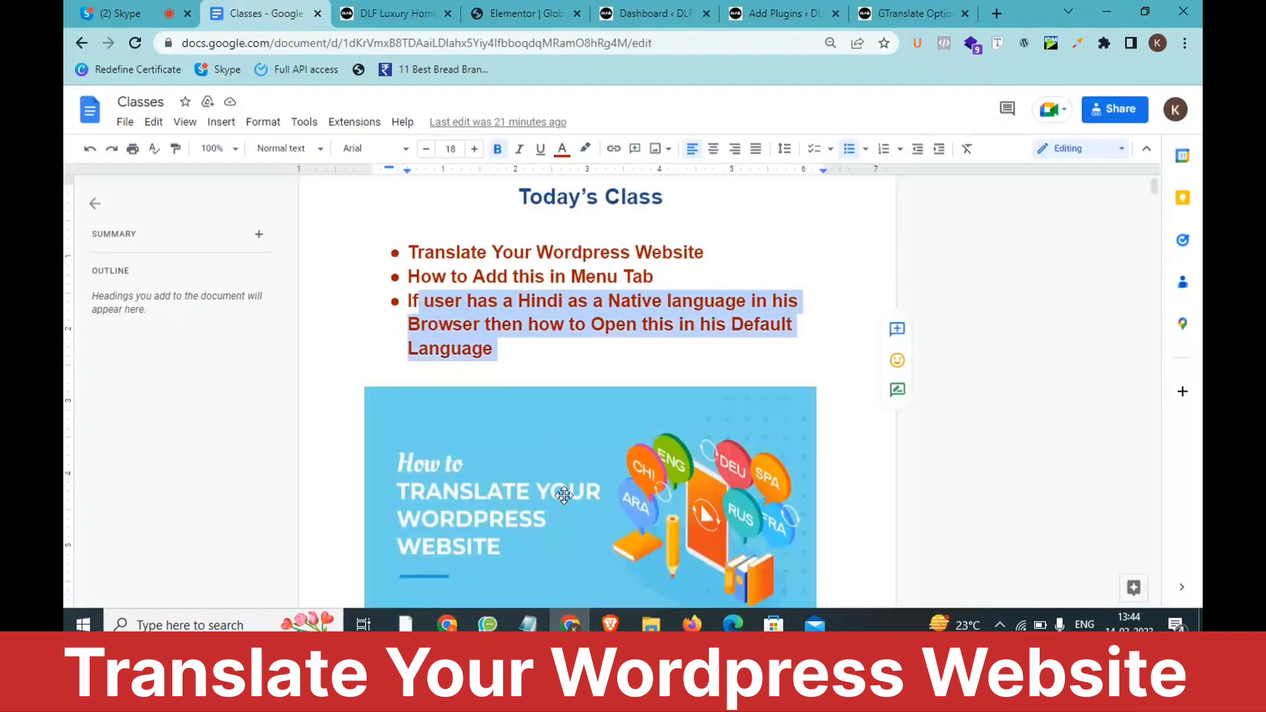
- Review the Notepad note about Hindi as the browser default, and return to the Classes document
click(528, 625)
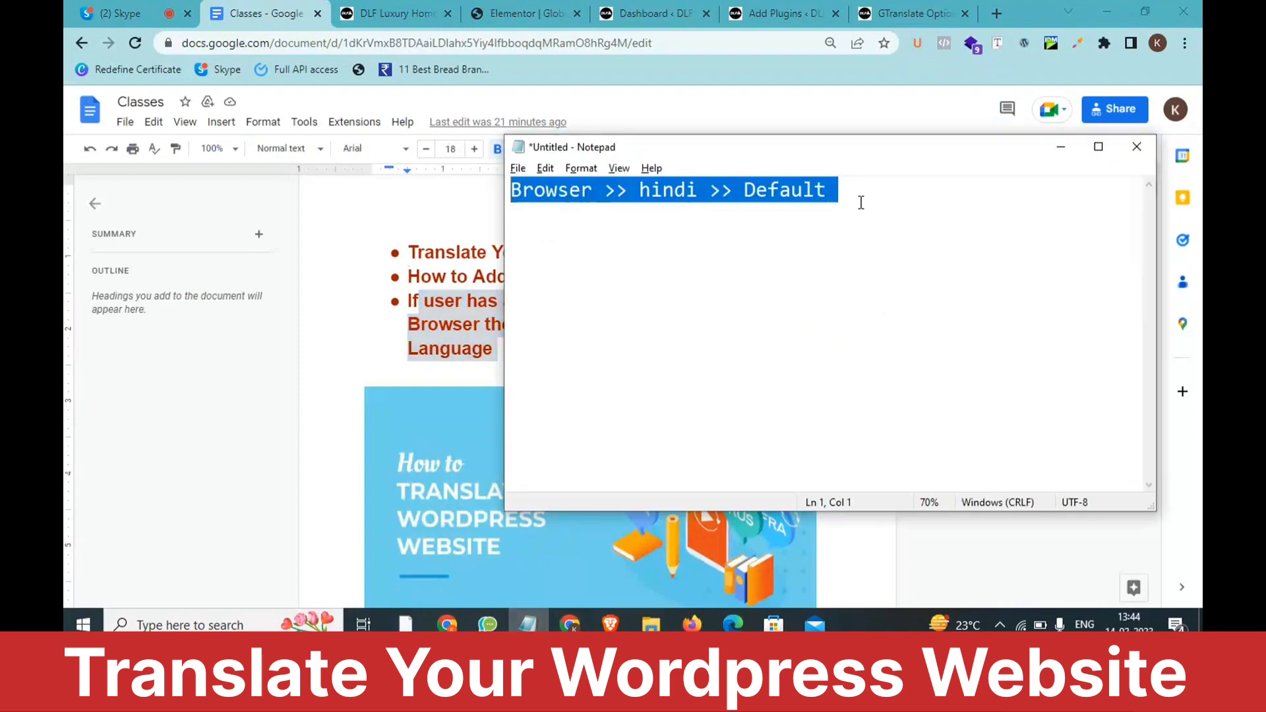
drag(858, 198, 555, 186)
click(673, 199)
double_click(675, 198)
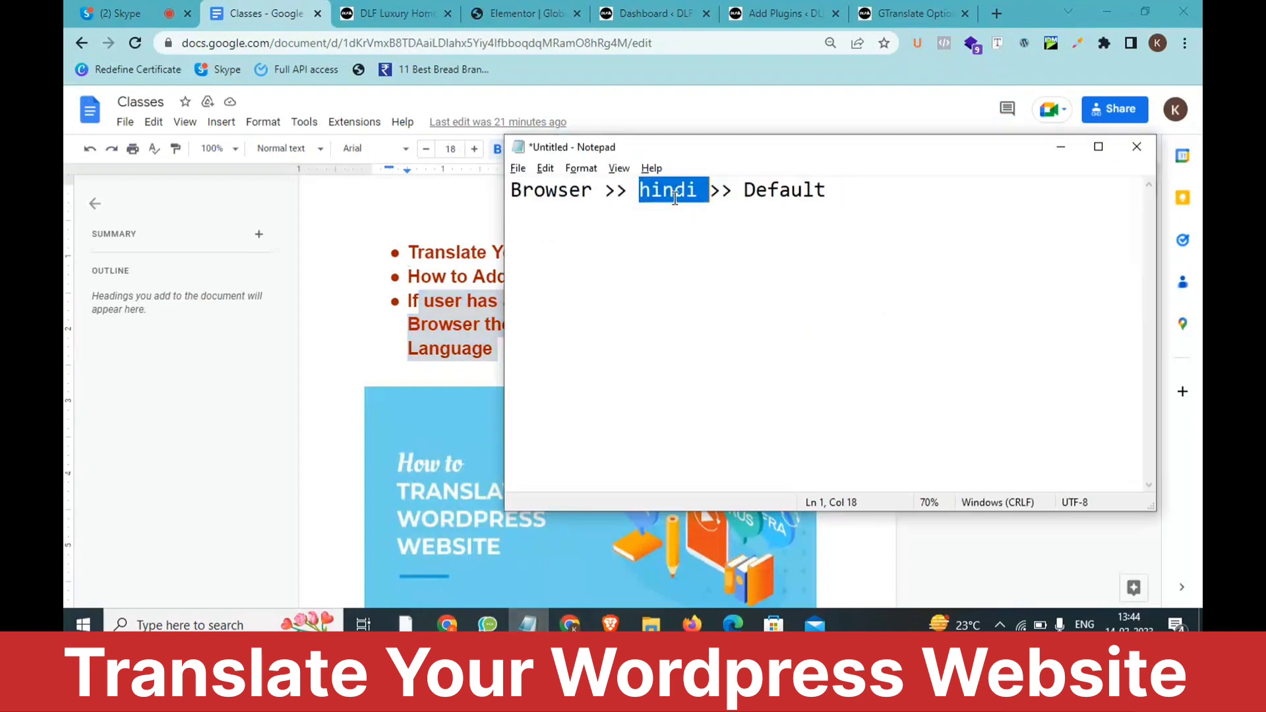
click(834, 198)
drag(834, 198, 557, 195)
click(696, 211)
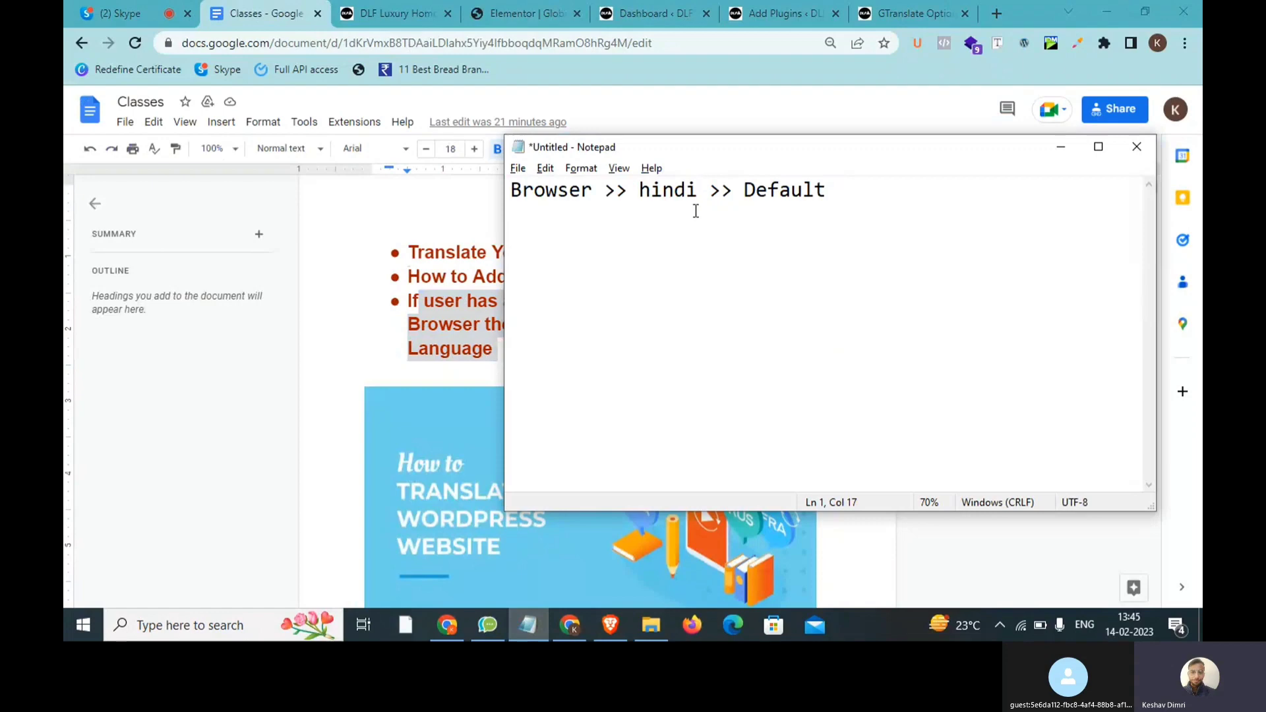
click(374, 291)
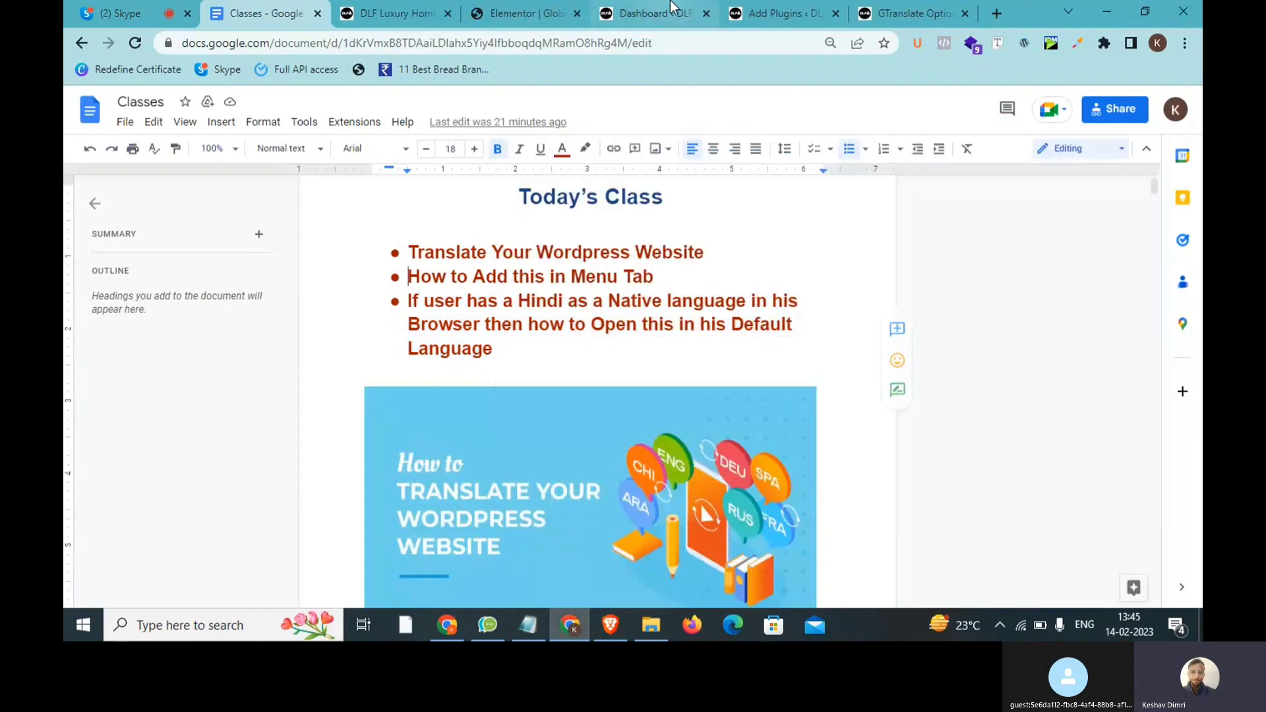
- Switch to the site's WordPress admin dashboard and locate the option for adding a new plugin
click(671, 8)
click(186, 43)
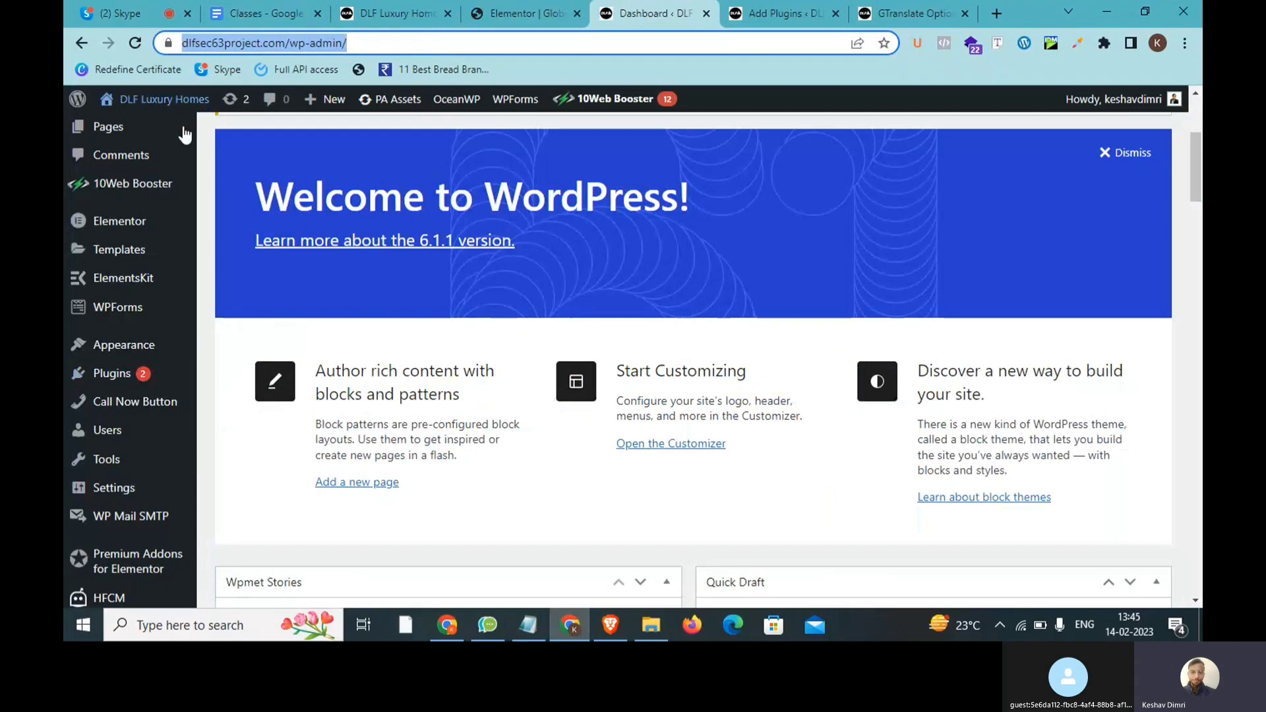
mouse_move(129, 375)
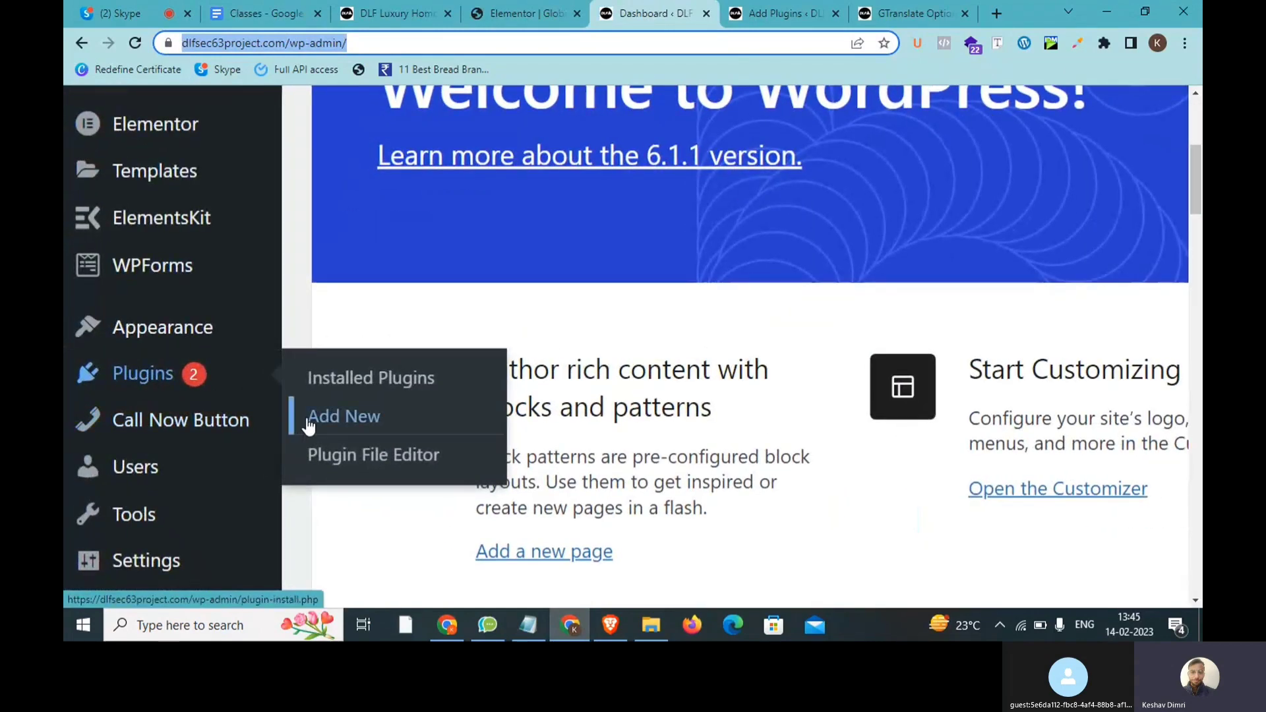
- Examine the plugin search results for TRANSLATE and highlight the Translate WordPress with GTranslate plugin
click(778, 13)
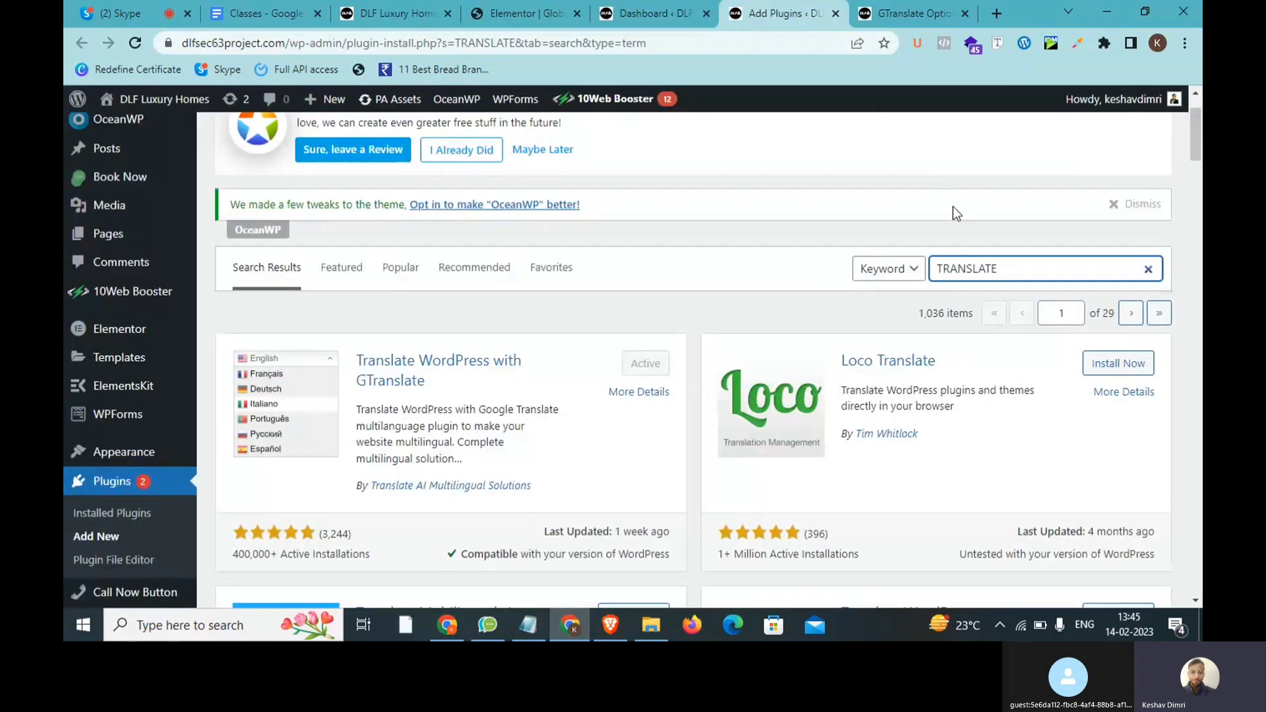
drag(1017, 267, 928, 260)
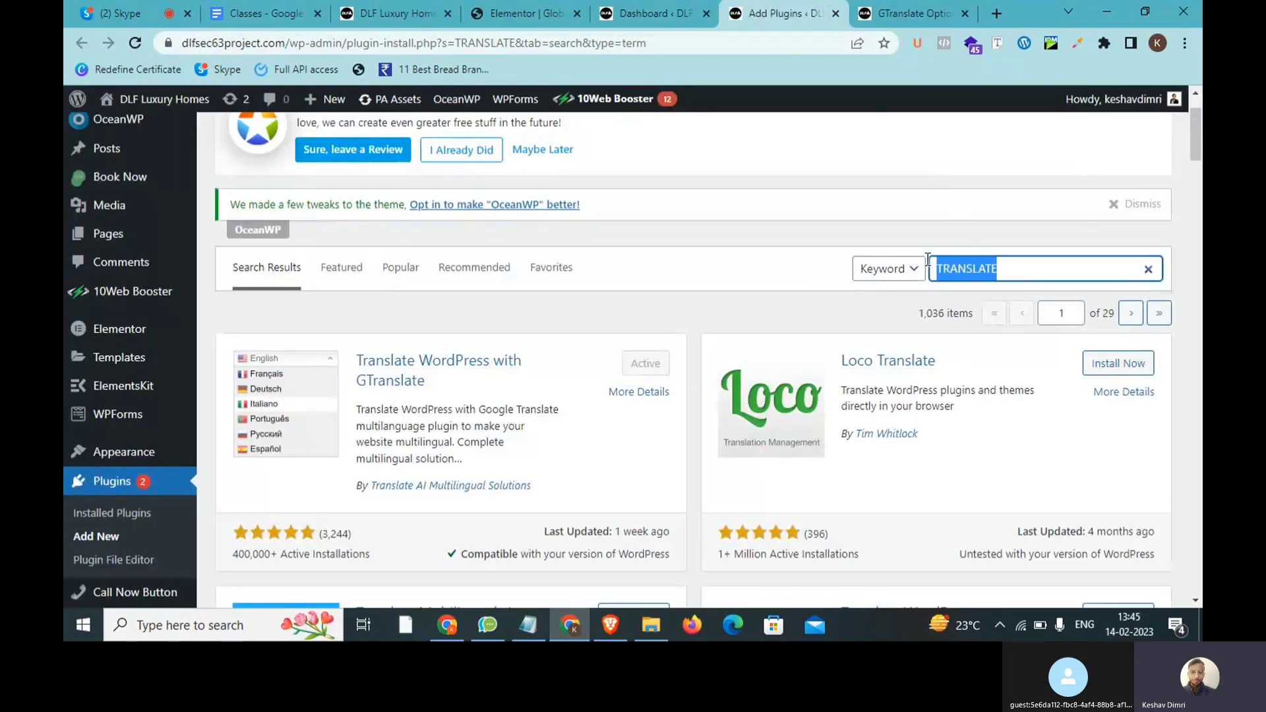
scroll(557, 285, down, 4)
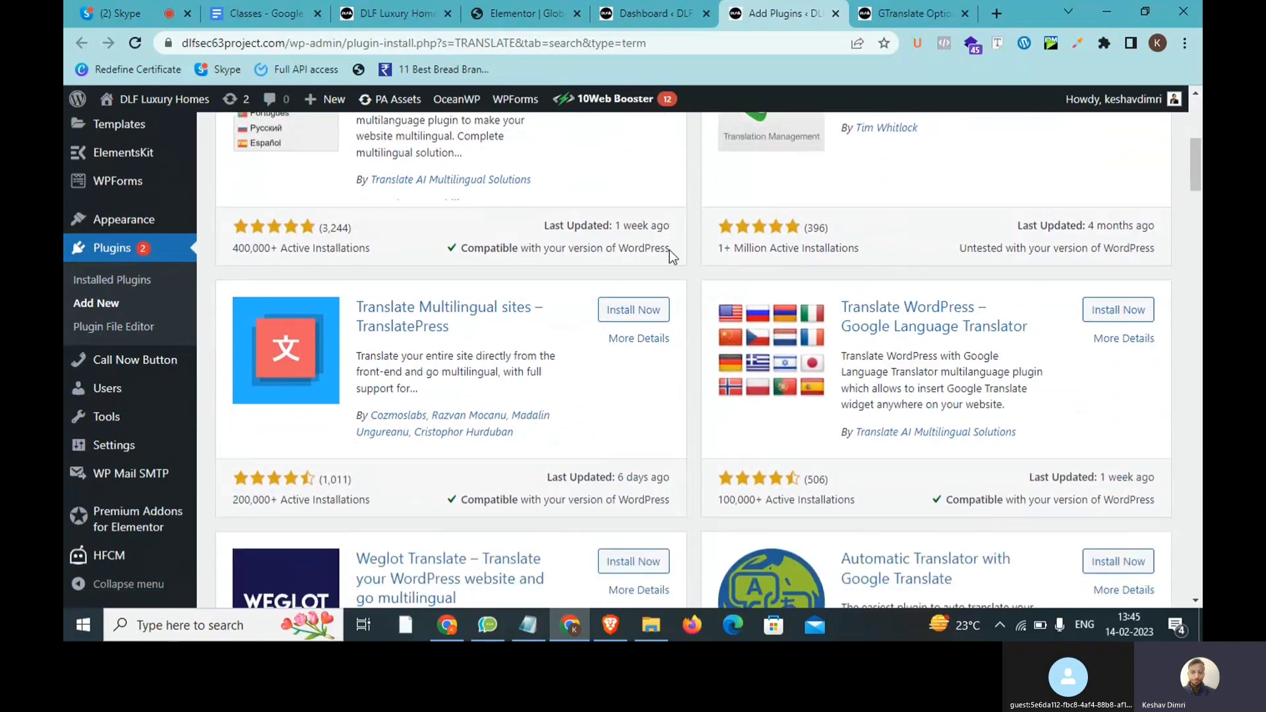
scroll(663, 255, up, 3)
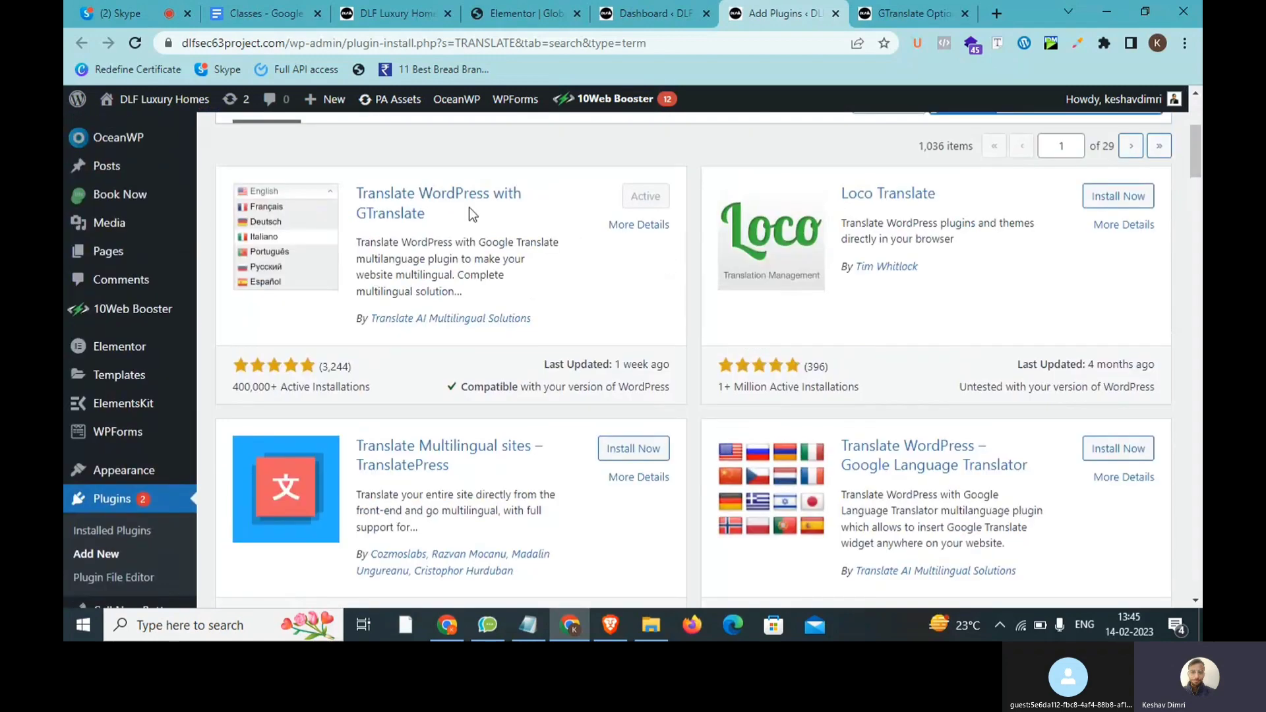
triple_click(469, 208)
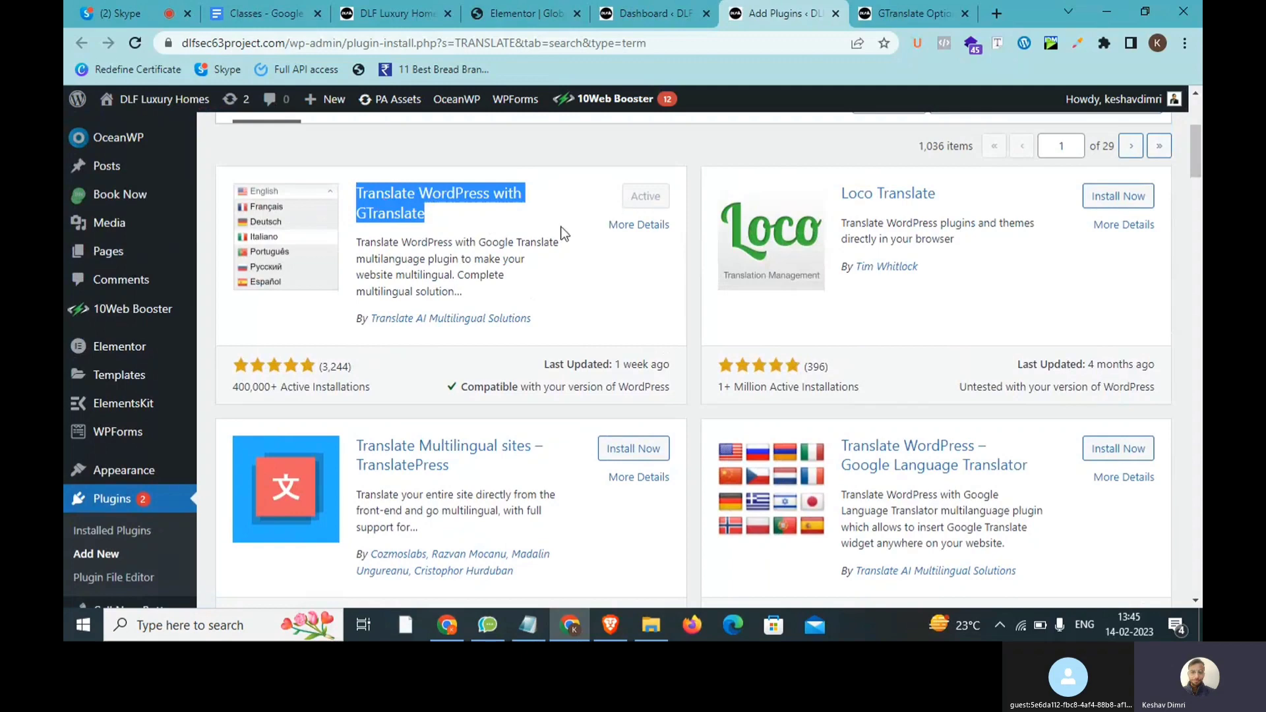
- Locate the GTranslate entry within the WordPress settings
scroll(468, 253, down, 8)
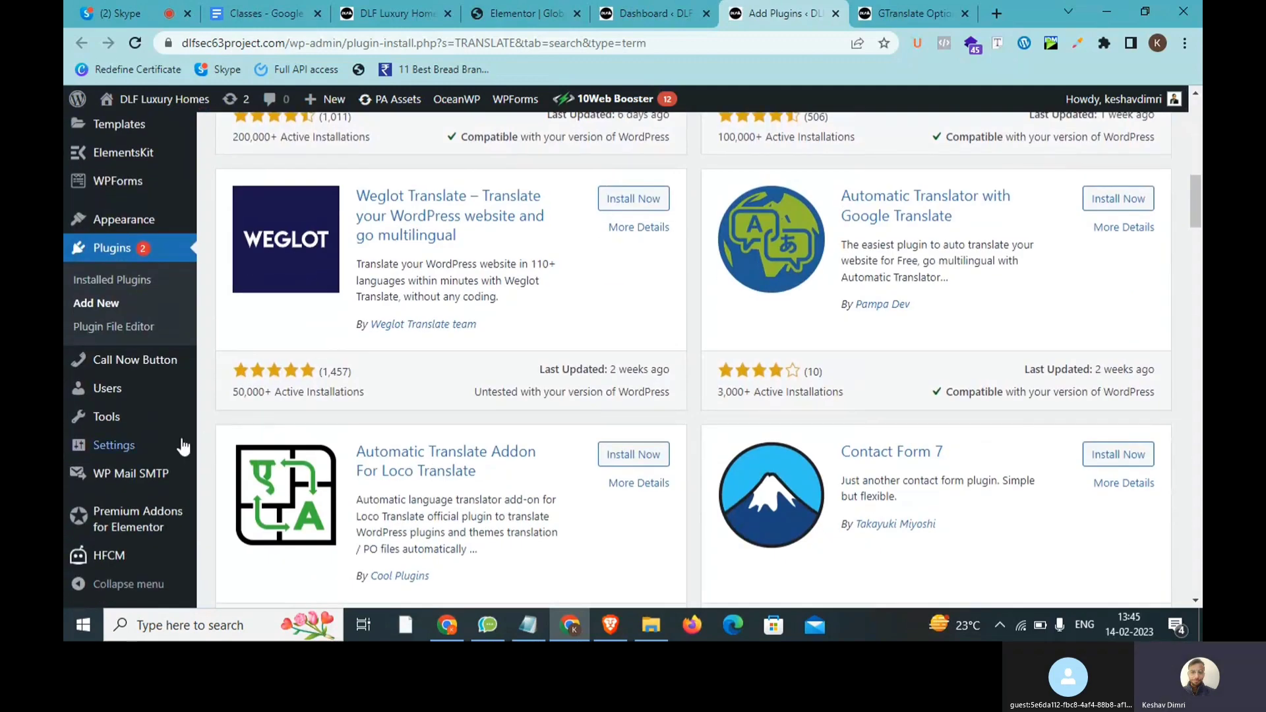
mouse_move(160, 455)
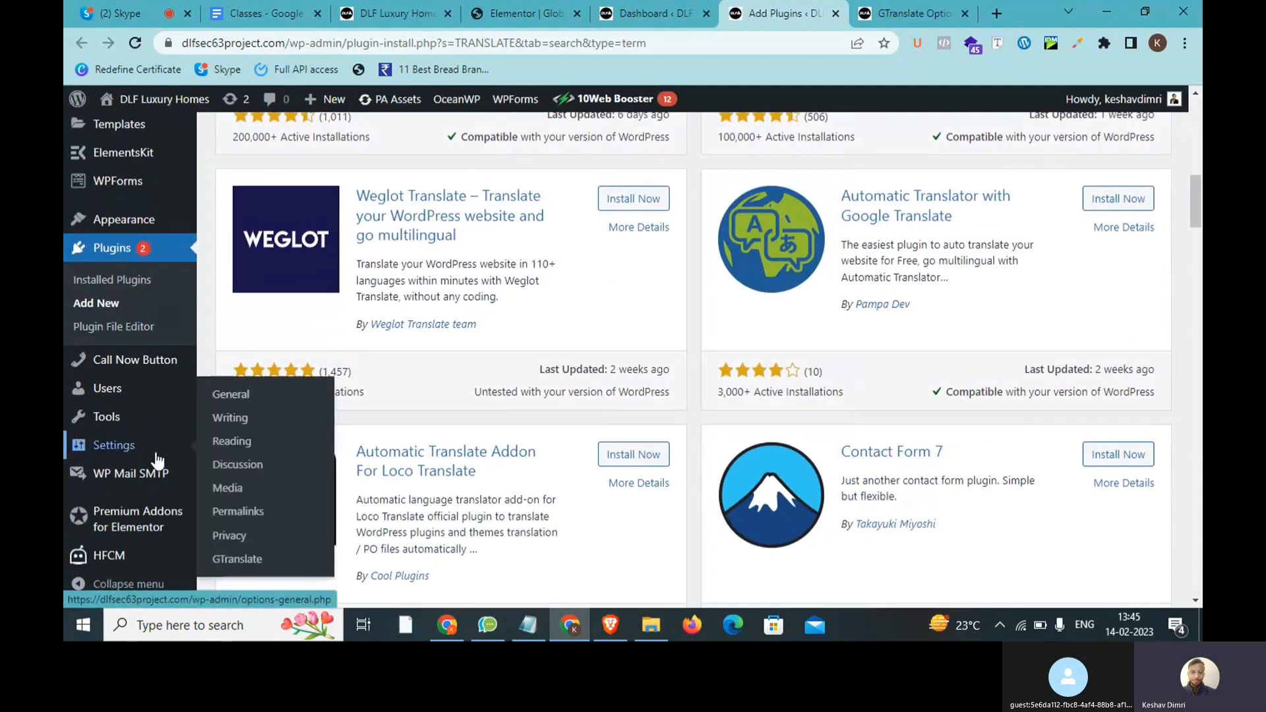
scroll(157, 460, up, 3)
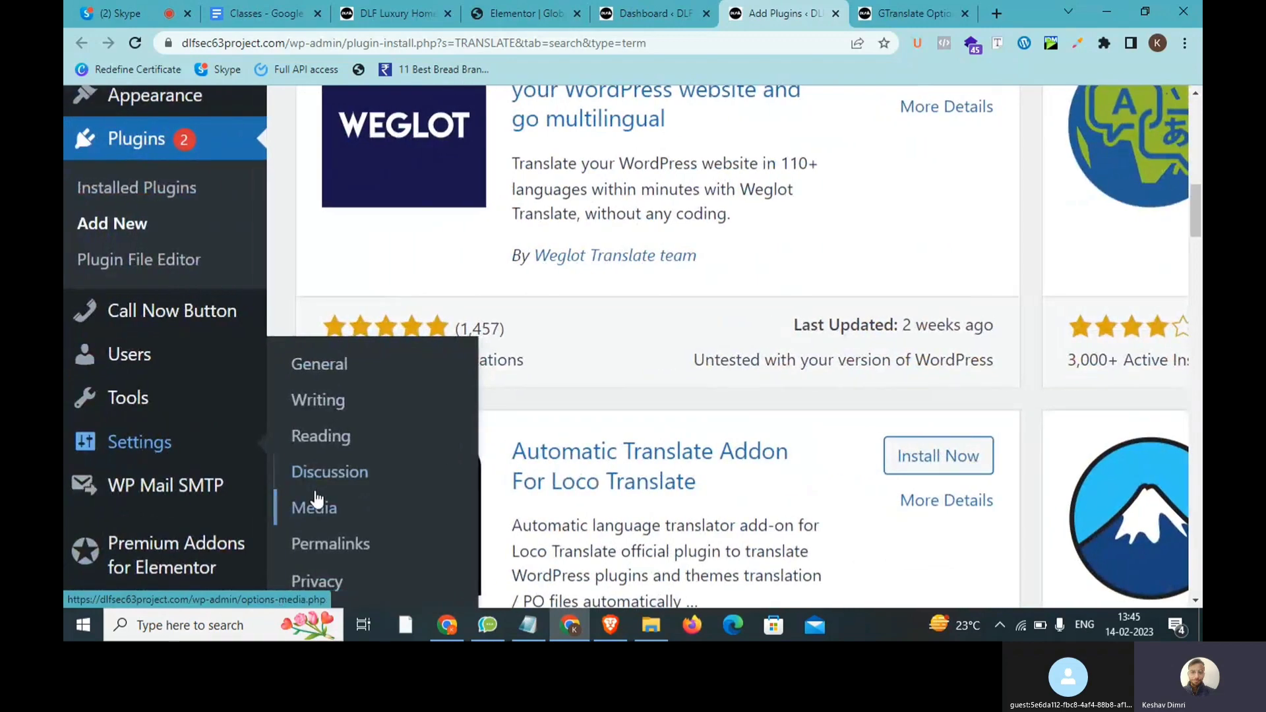
scroll(317, 501, up, 2)
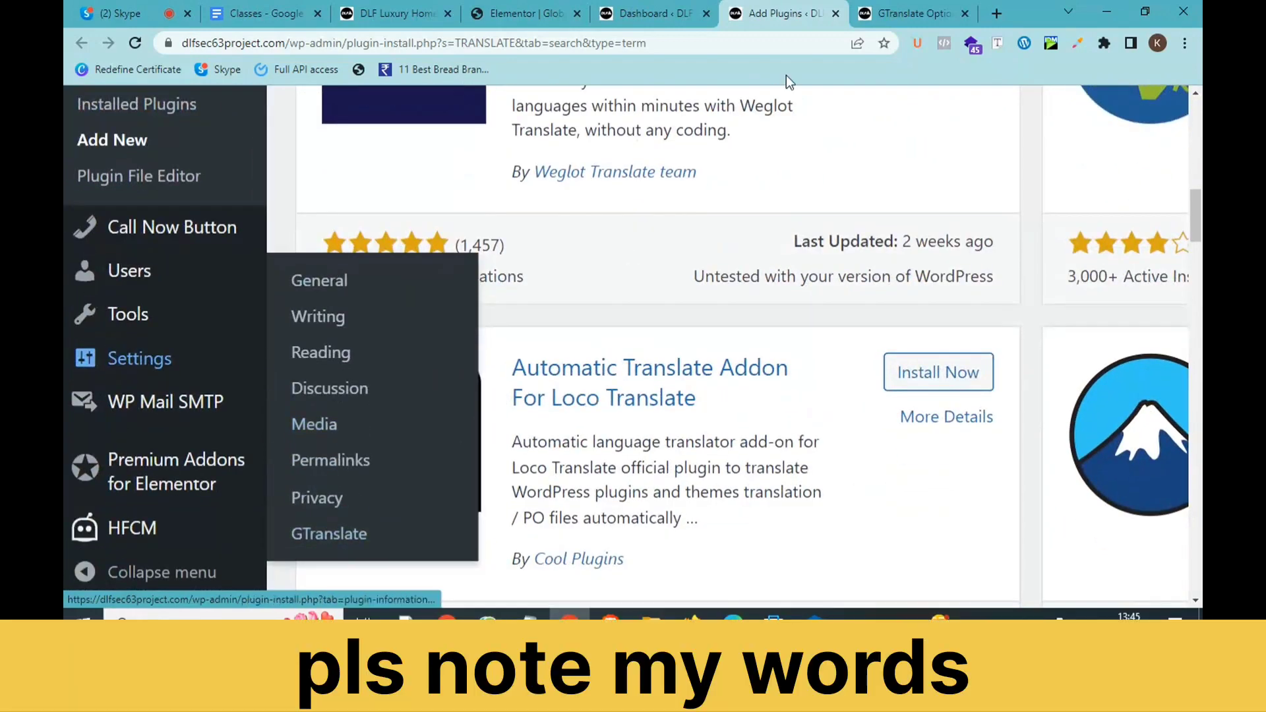
- Switch to the GTranslate options page, place its browser tab beside the DLF Luxury Homes tab, and expand the widget preview's languages
click(909, 10)
drag(909, 5, 525, 14)
scroll(521, 217, up, 3)
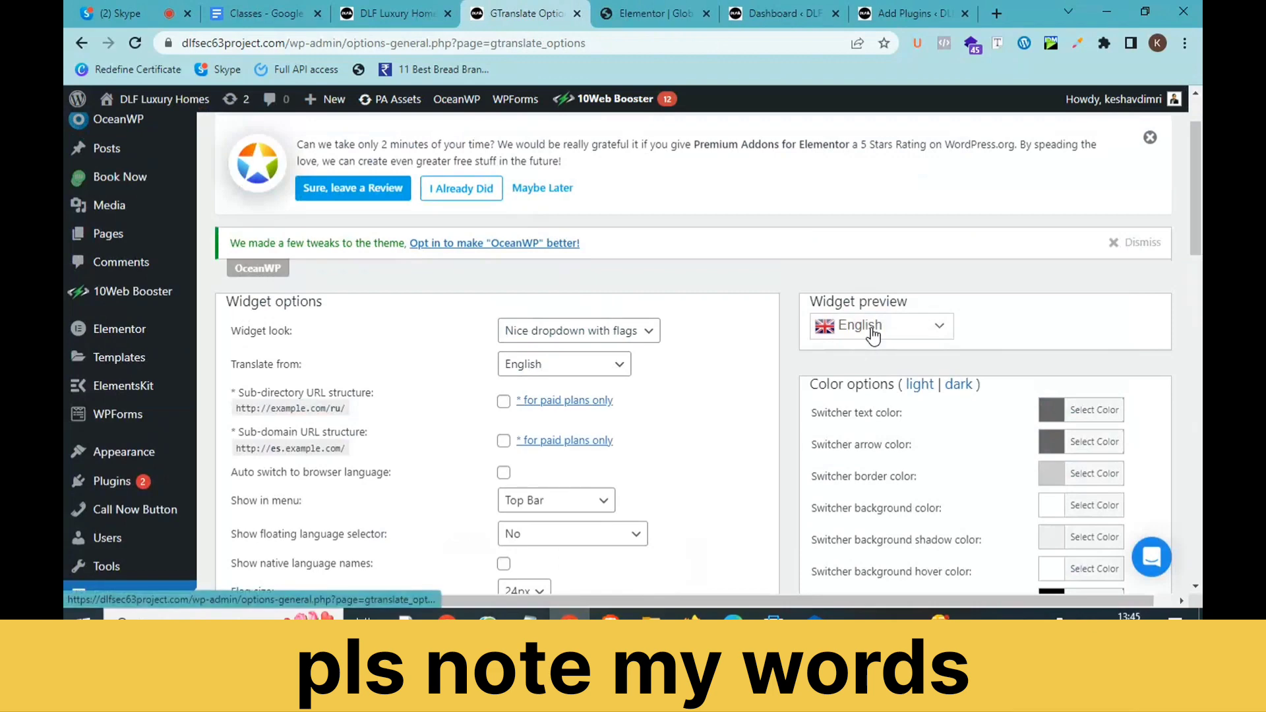
scroll(875, 335, up, 3)
scroll(277, 333, left, 1)
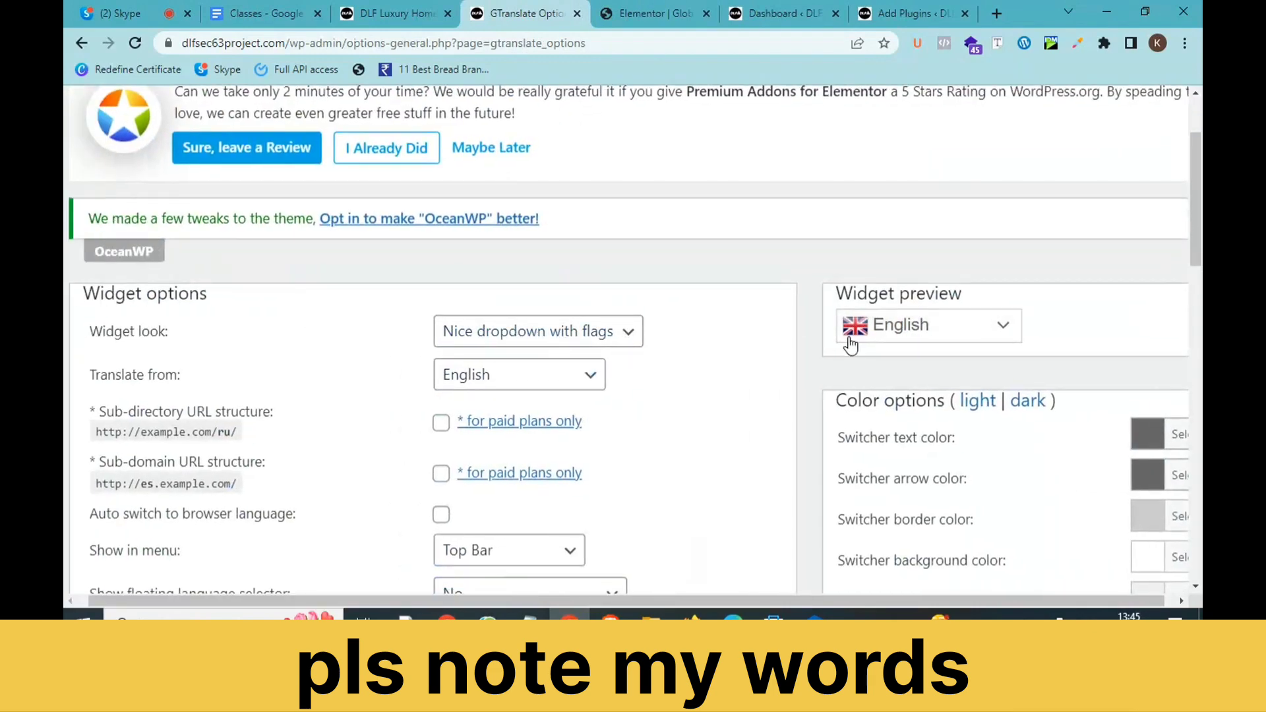
click(913, 330)
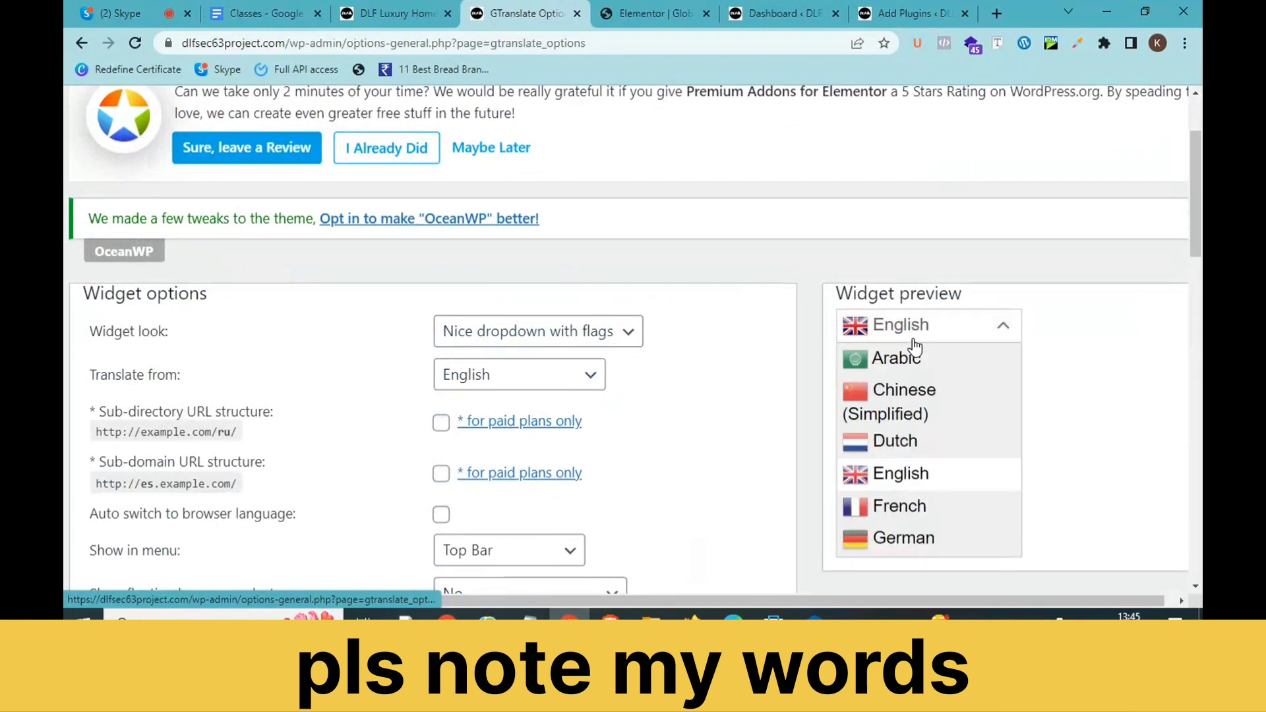
- Try the Dropdown widget look and expand the language list in the widget preview
click(538, 332)
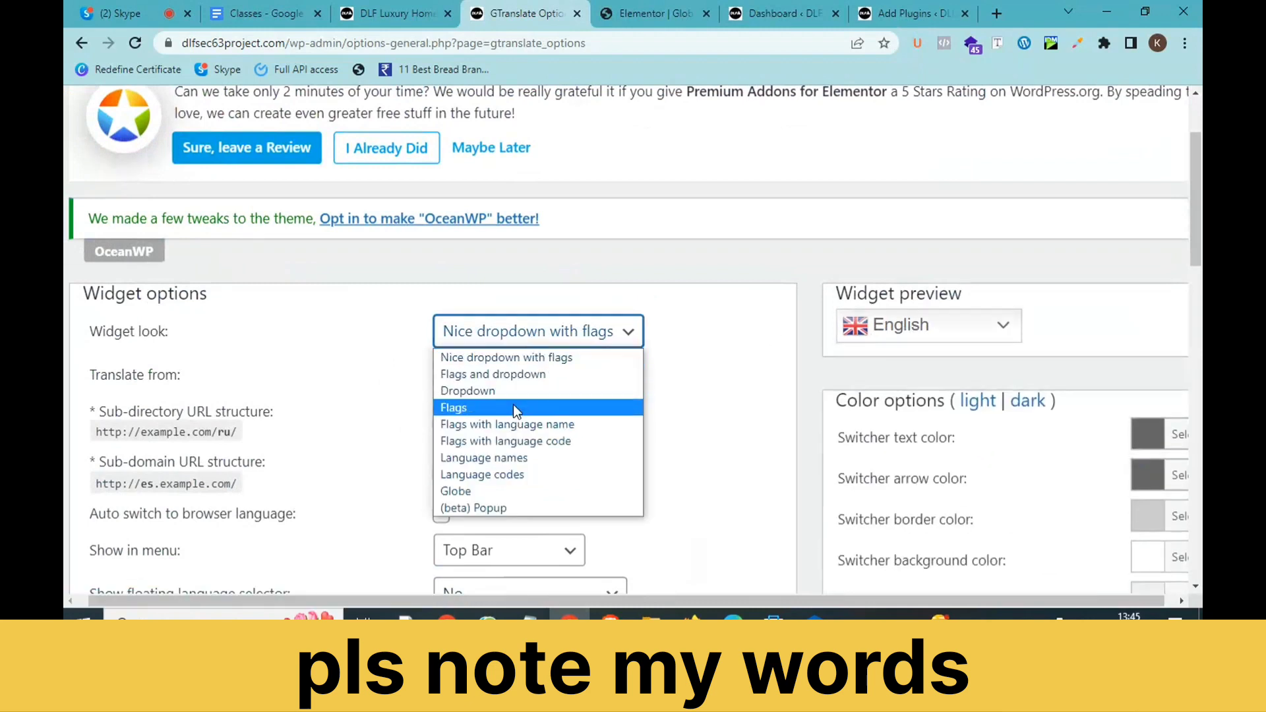
click(466, 390)
click(904, 330)
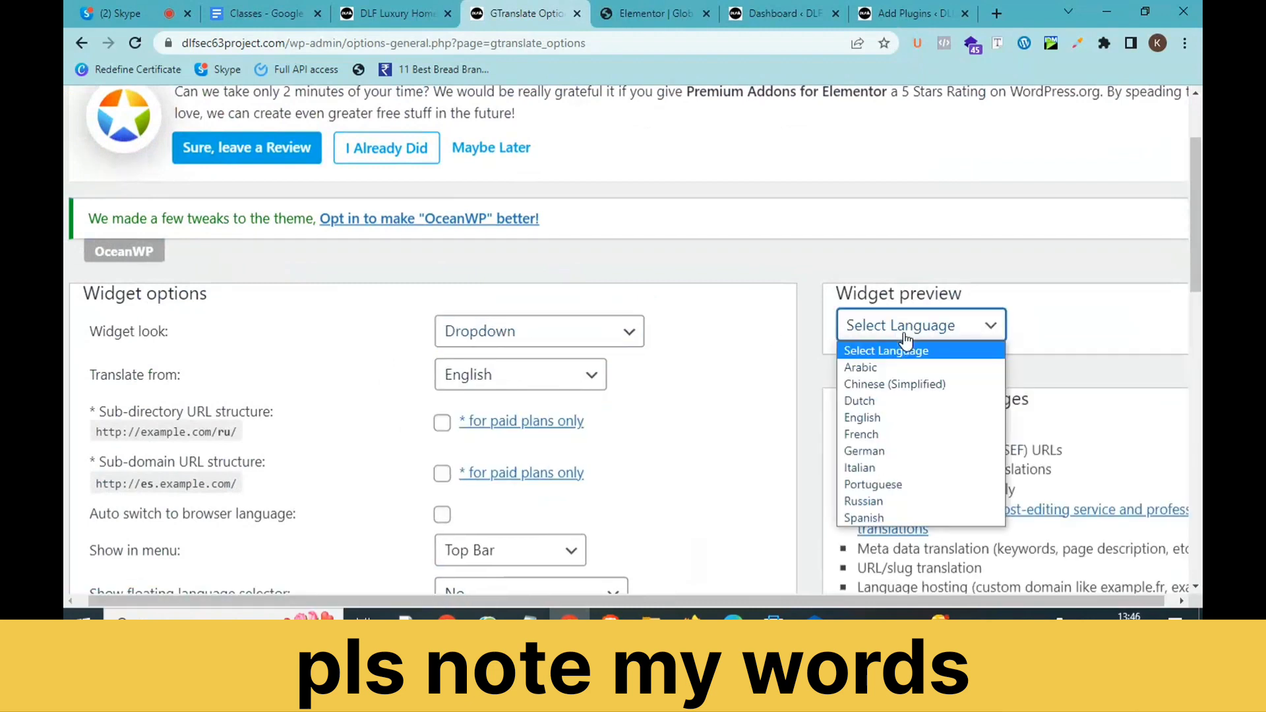
- Try the Flags and dropdown widget look and expand its previewed language list
click(628, 338)
click(628, 338)
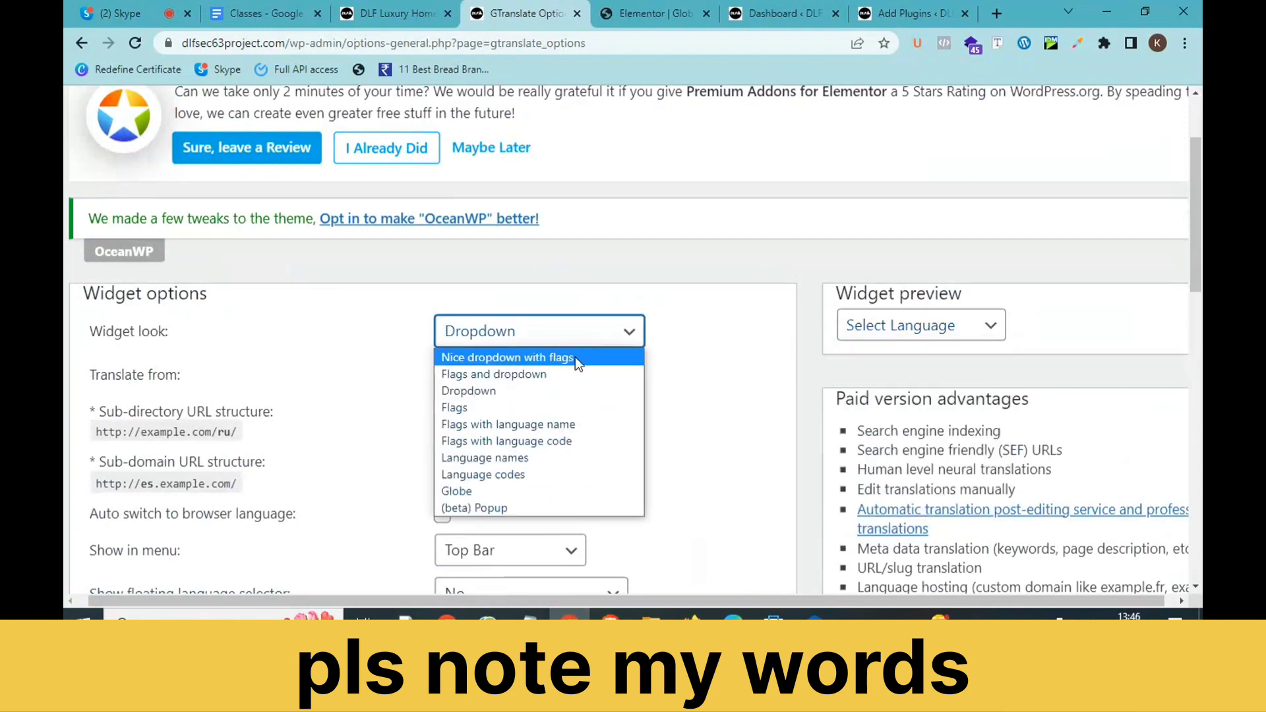
click(541, 373)
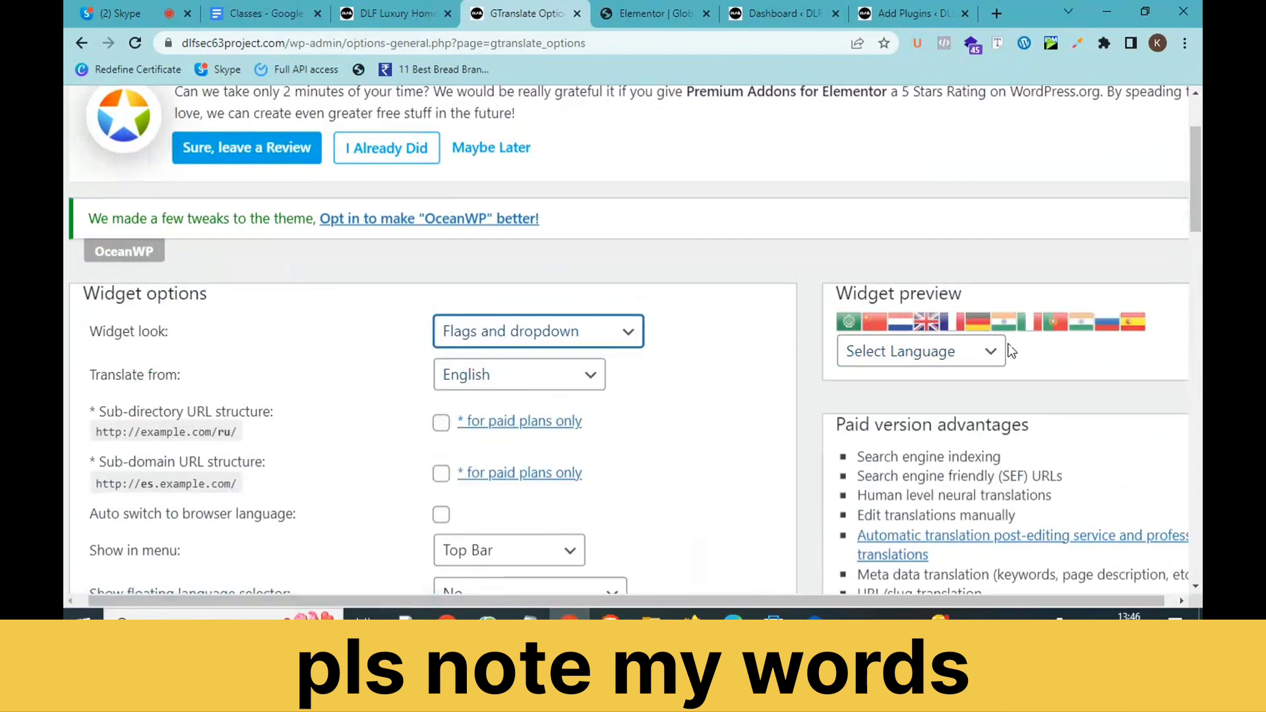
click(950, 357)
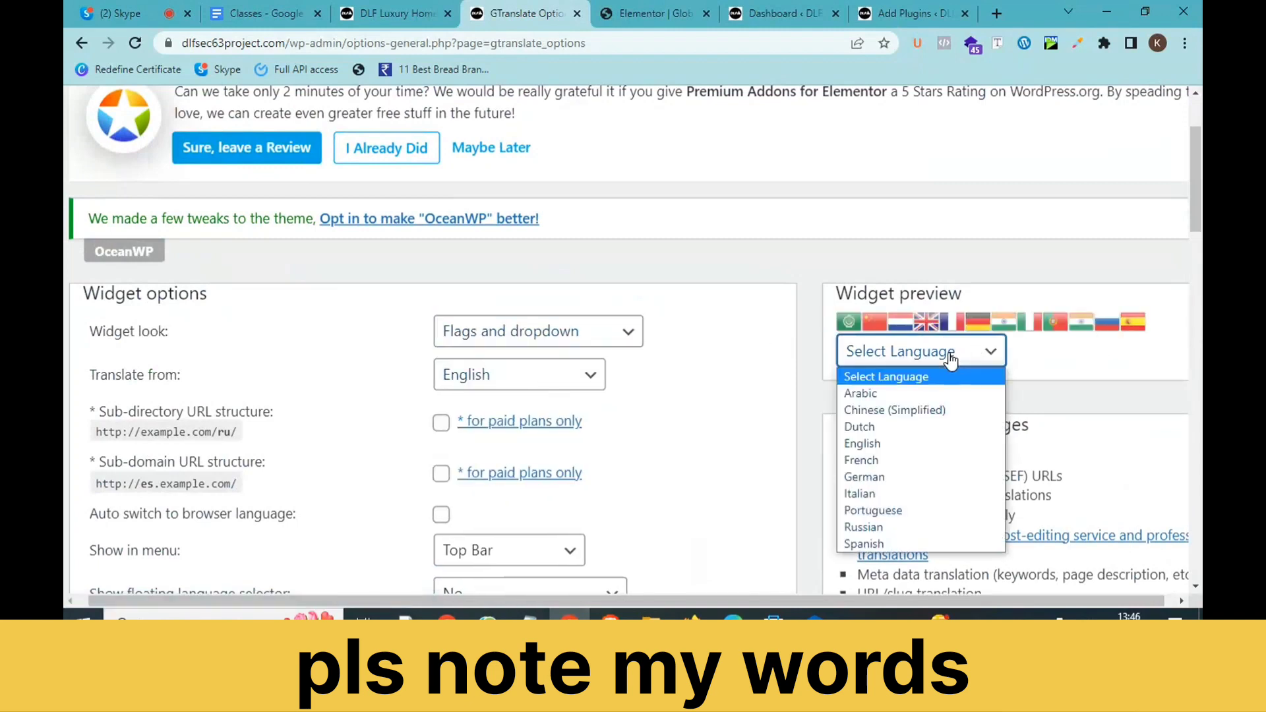
- Try the Flags with language name widget look, followed by Language names
click(597, 336)
click(532, 426)
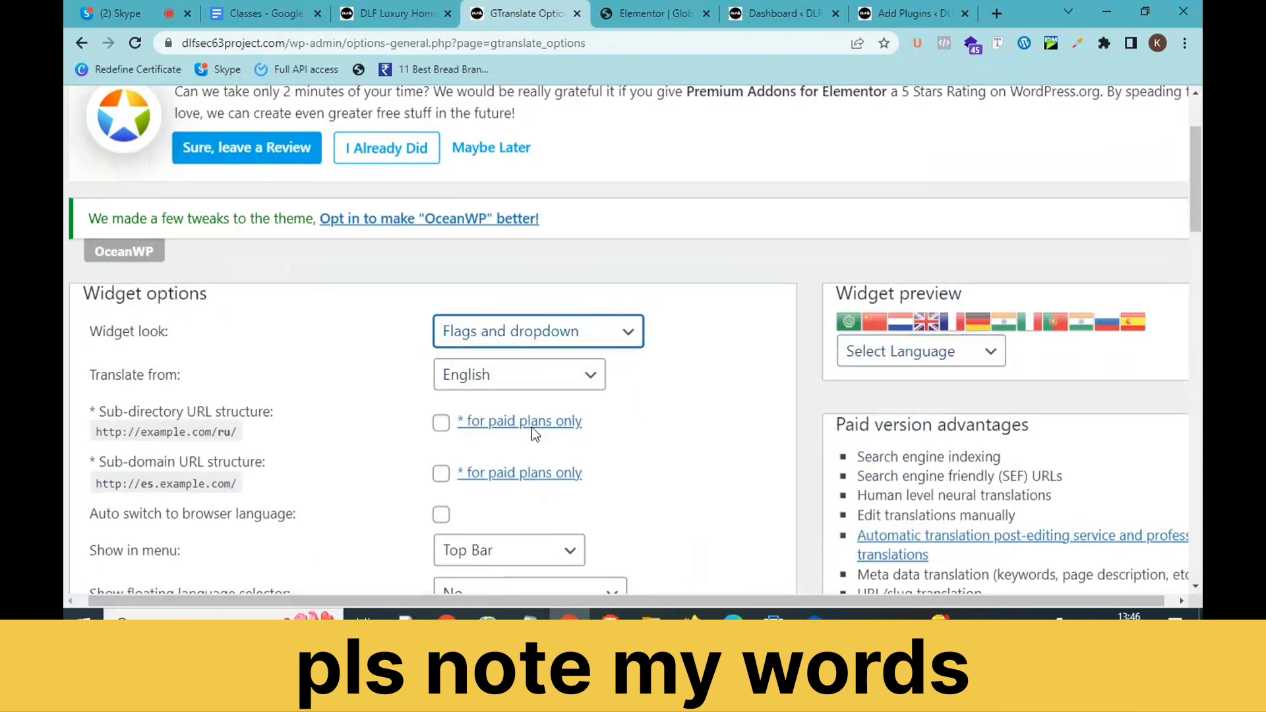
click(628, 334)
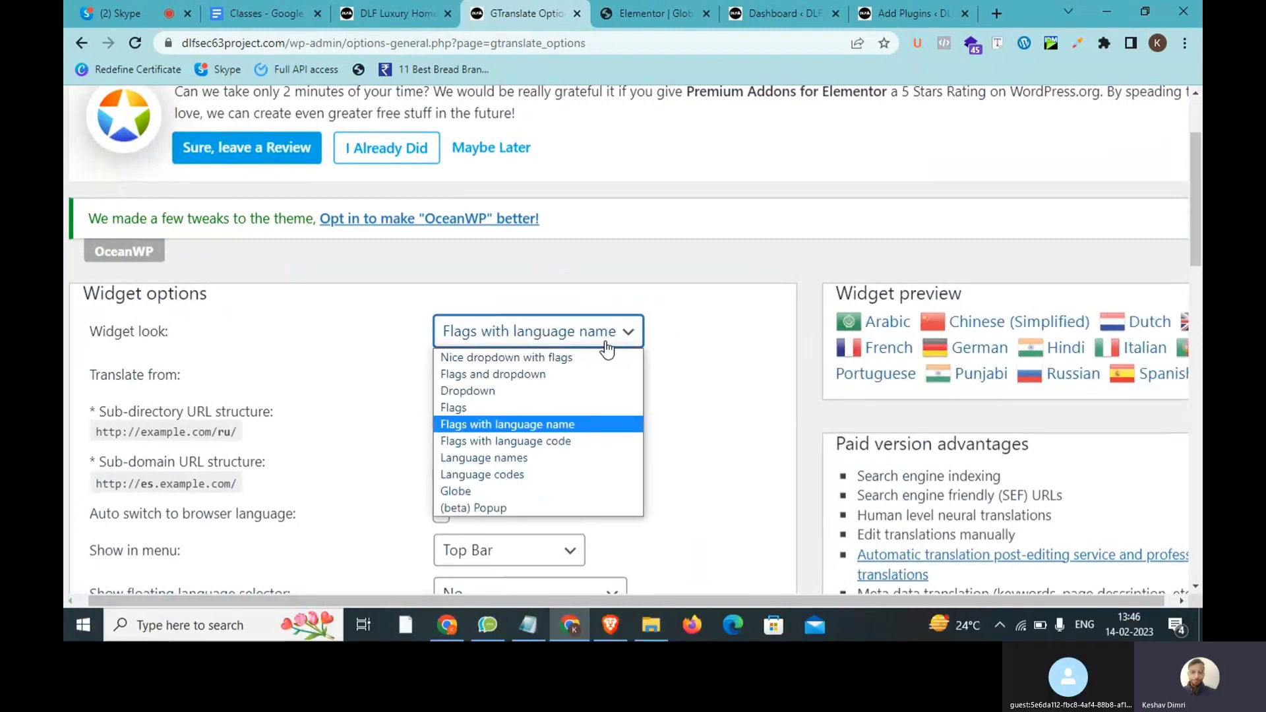
click(496, 459)
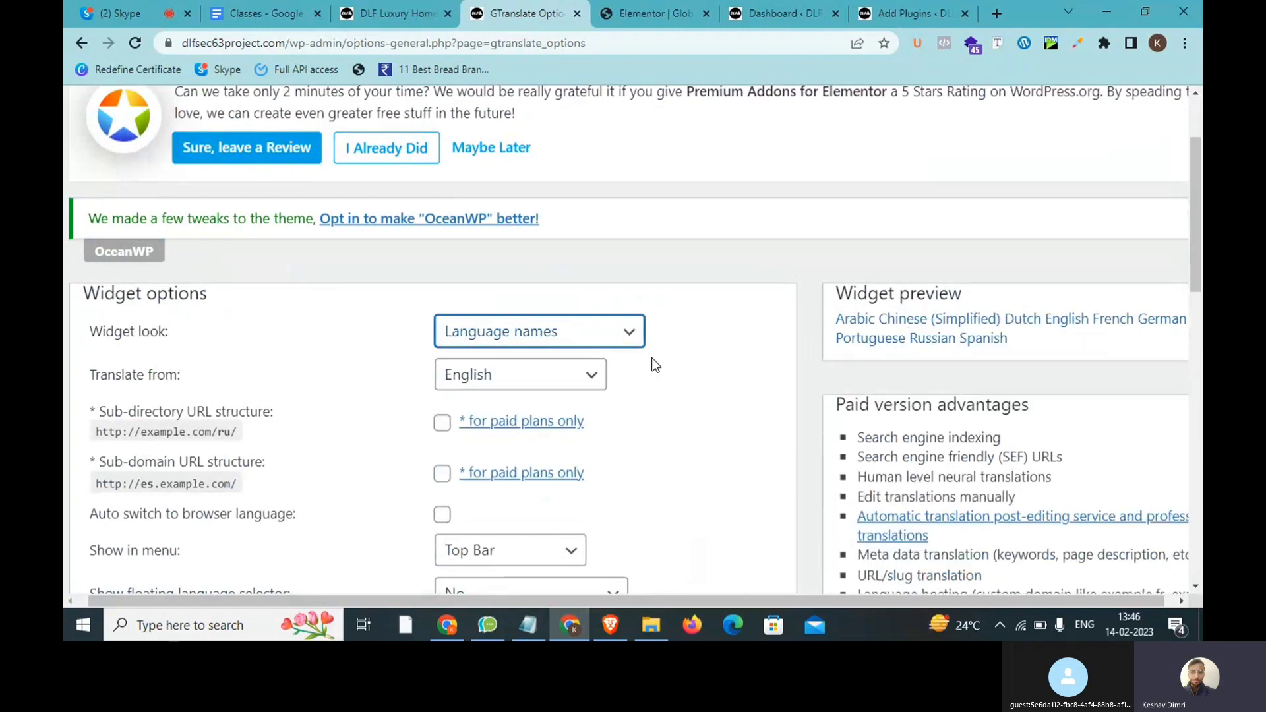
- Set the widget look to Nice dropdown with flags
click(554, 349)
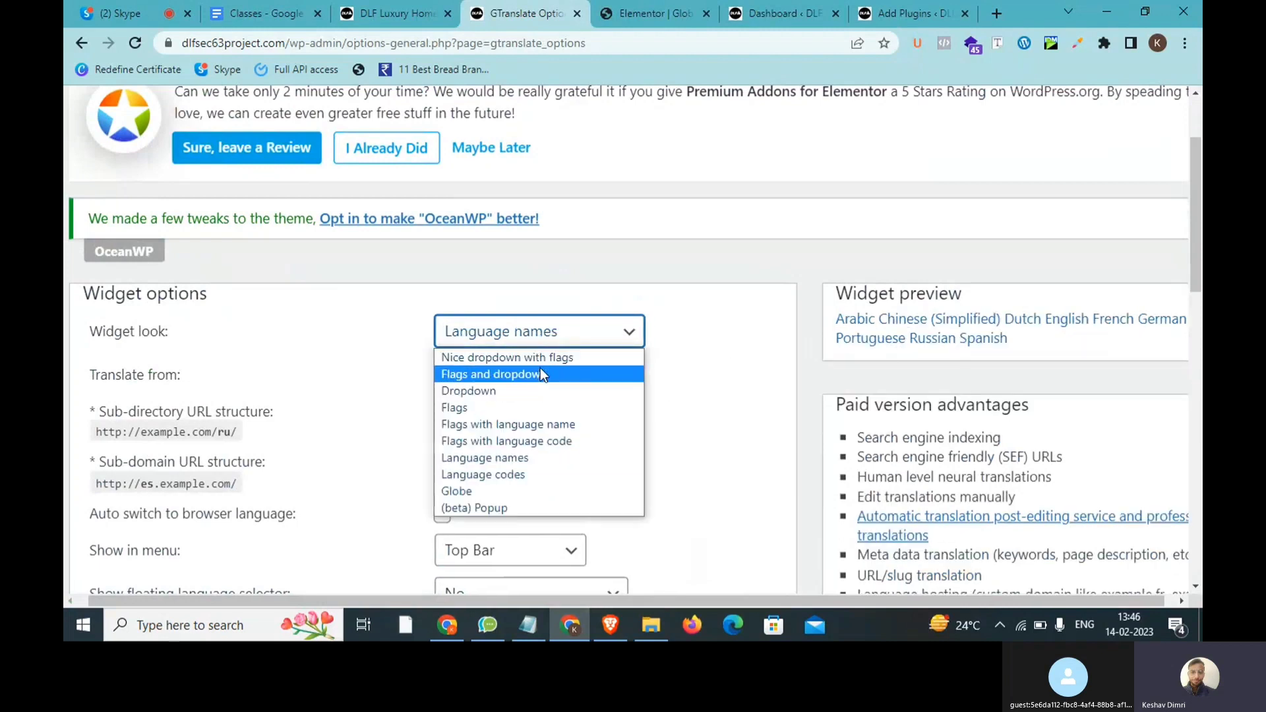
click(550, 359)
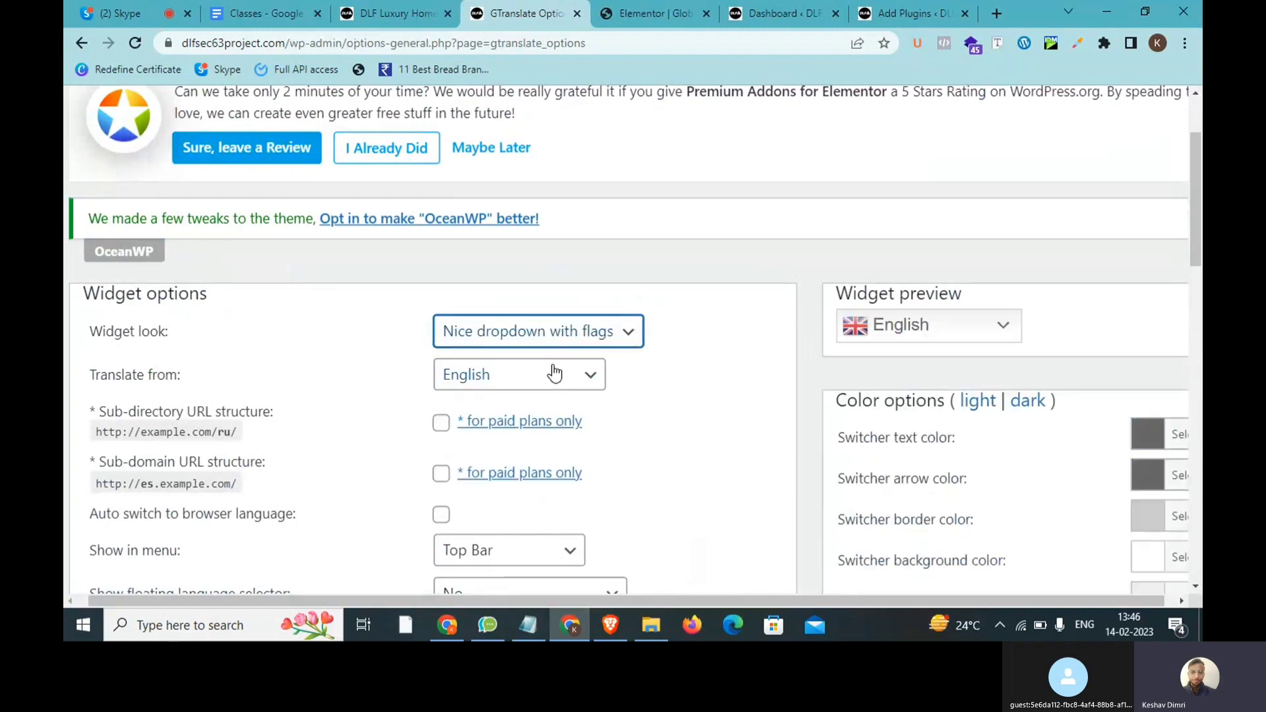
key(ctrl+minus)
key(ctrl+minus)
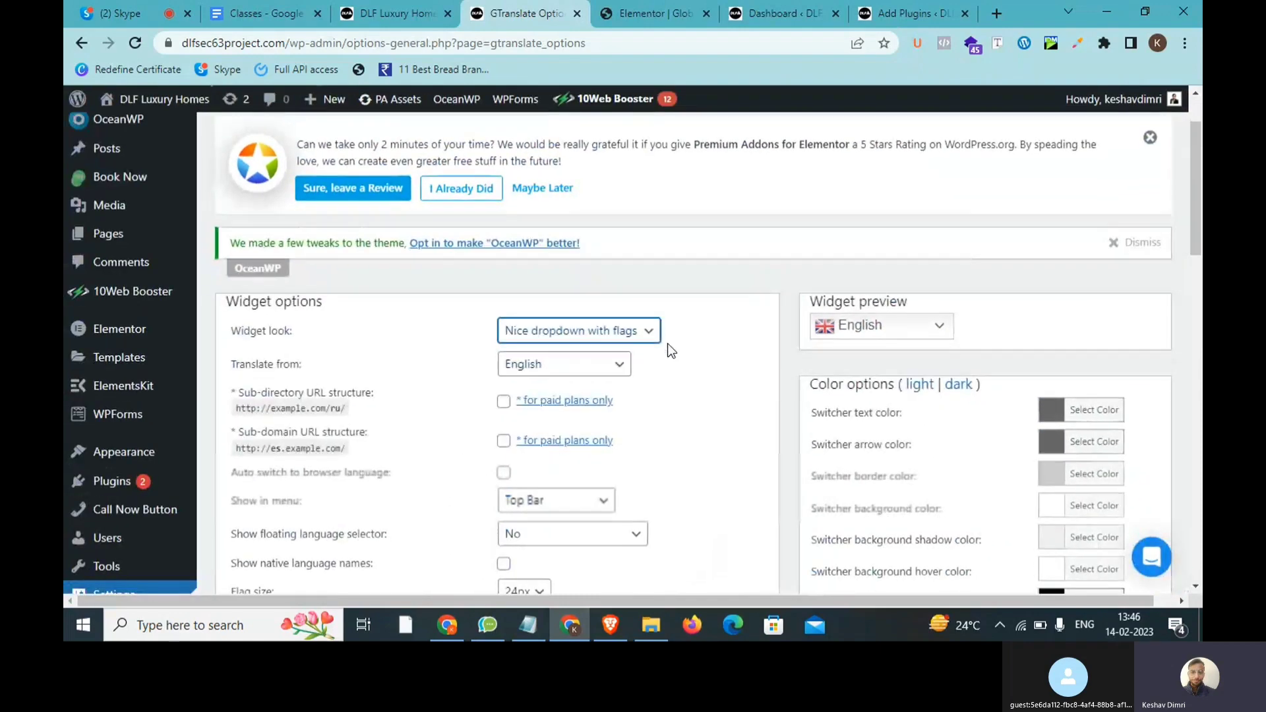
- Review the widget options and selected flag languages, and compare them with the language list in the widget preview
scroll(669, 356, down, 3)
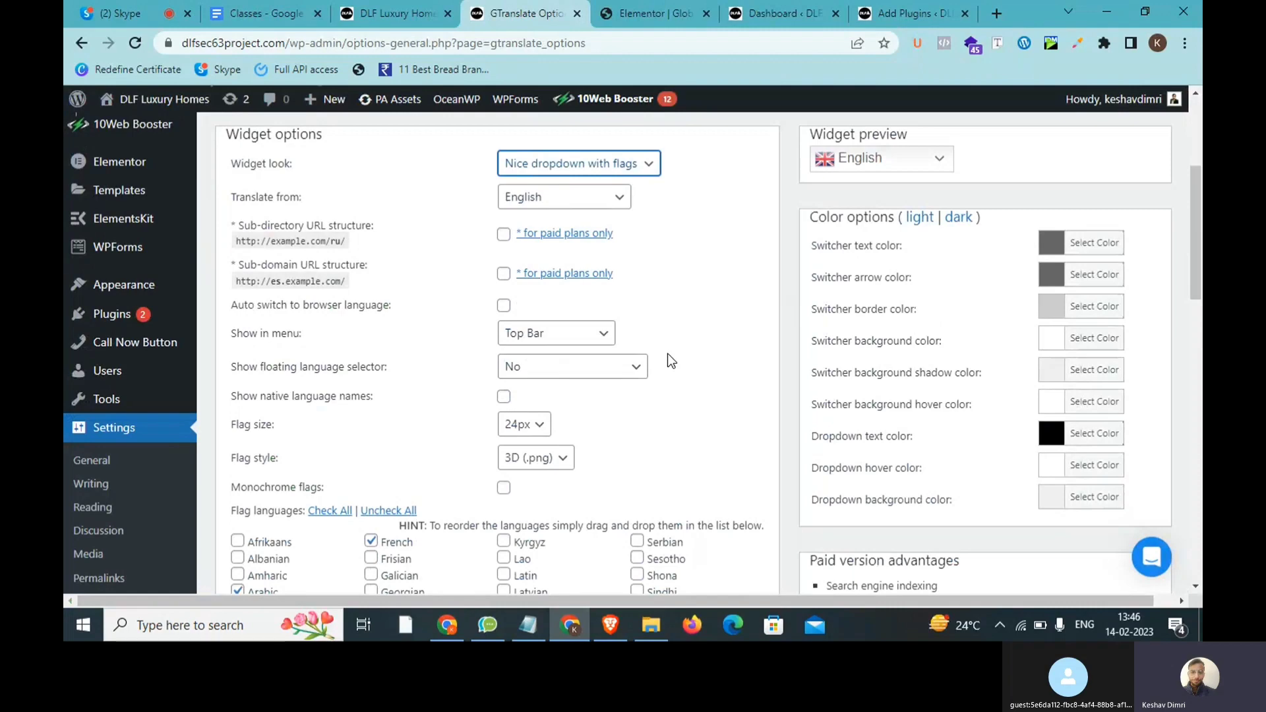
scroll(672, 359, down, 5)
click(370, 274)
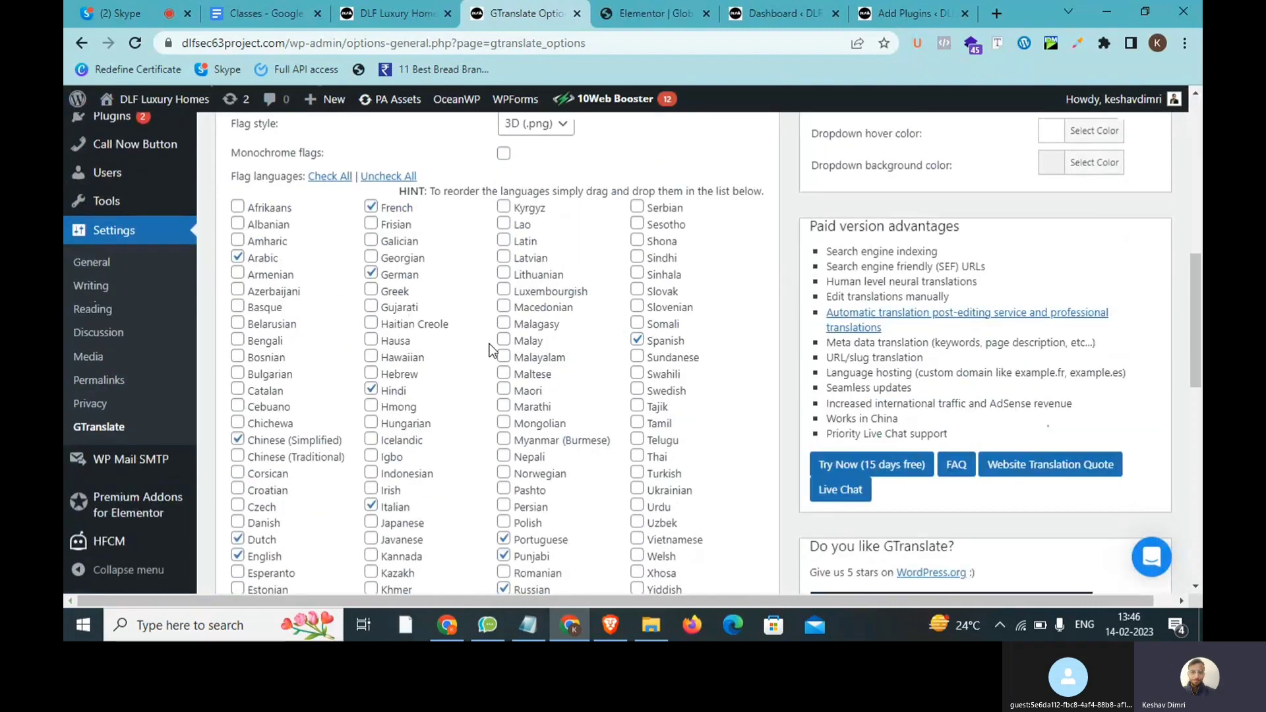
scroll(489, 343, up, 6)
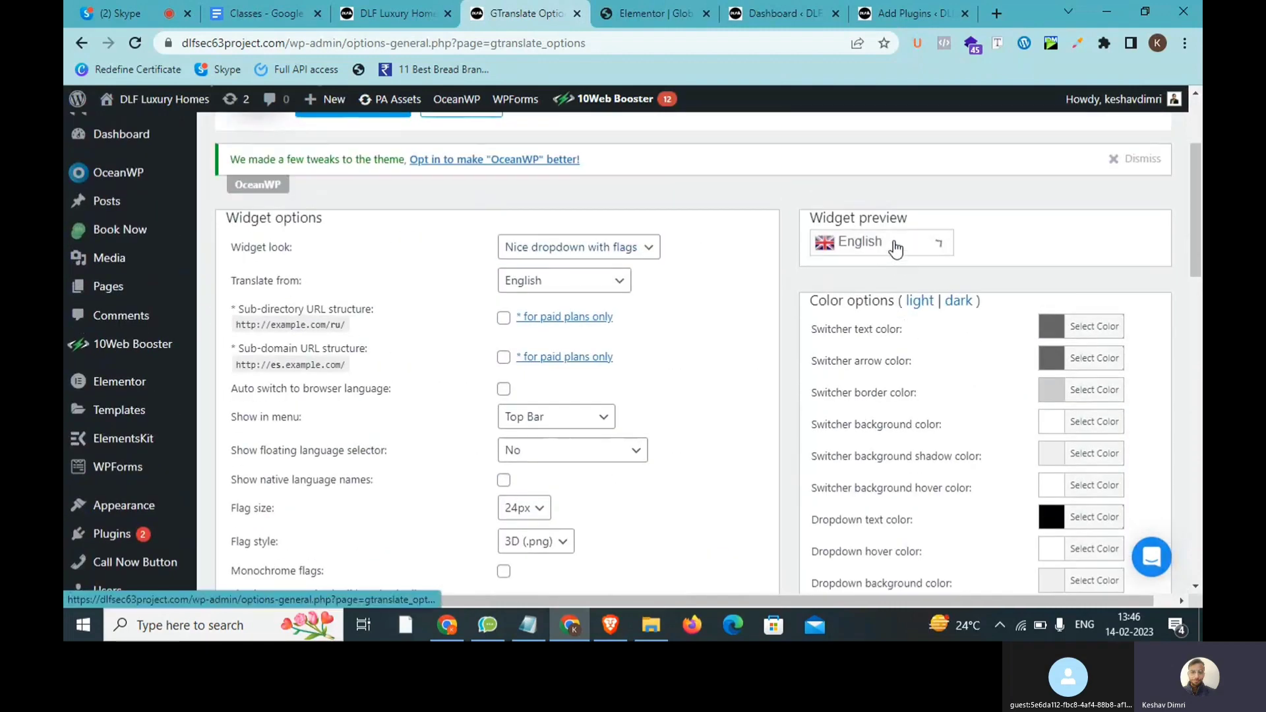
click(895, 249)
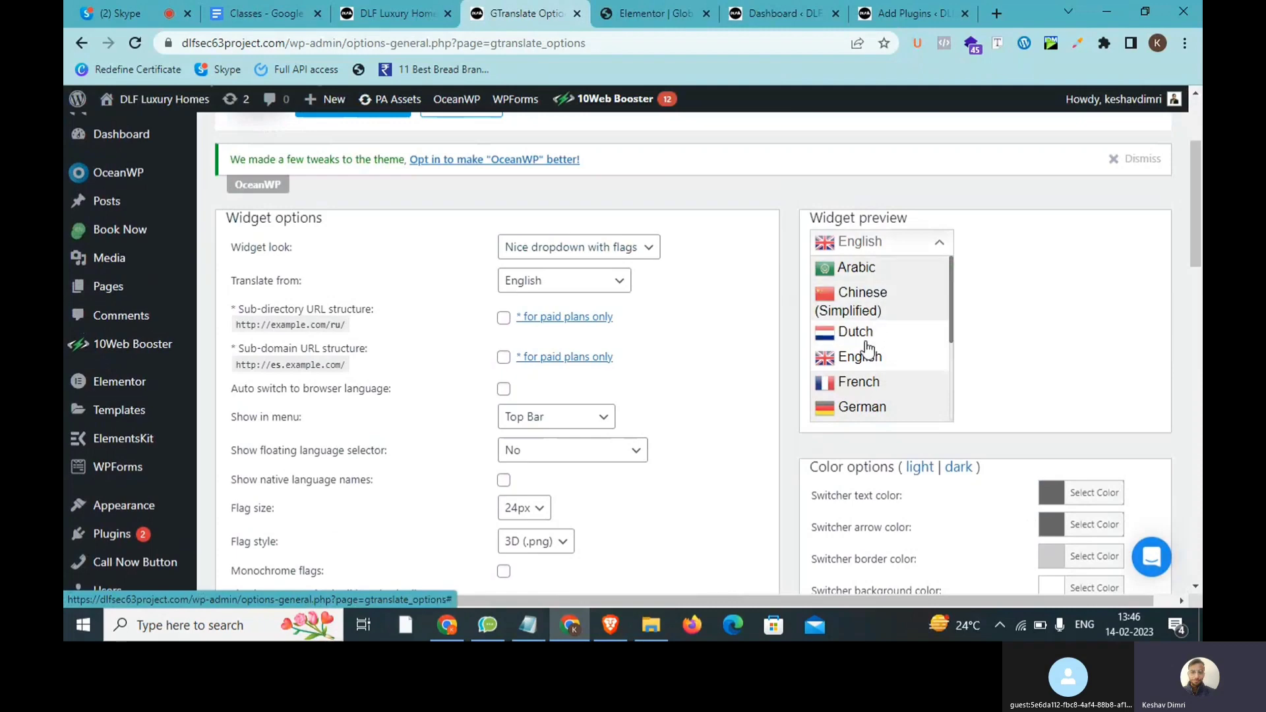
- Examine the selected flag languages and the menu locations offered for showing the language switcher
scroll(749, 402, down, 5)
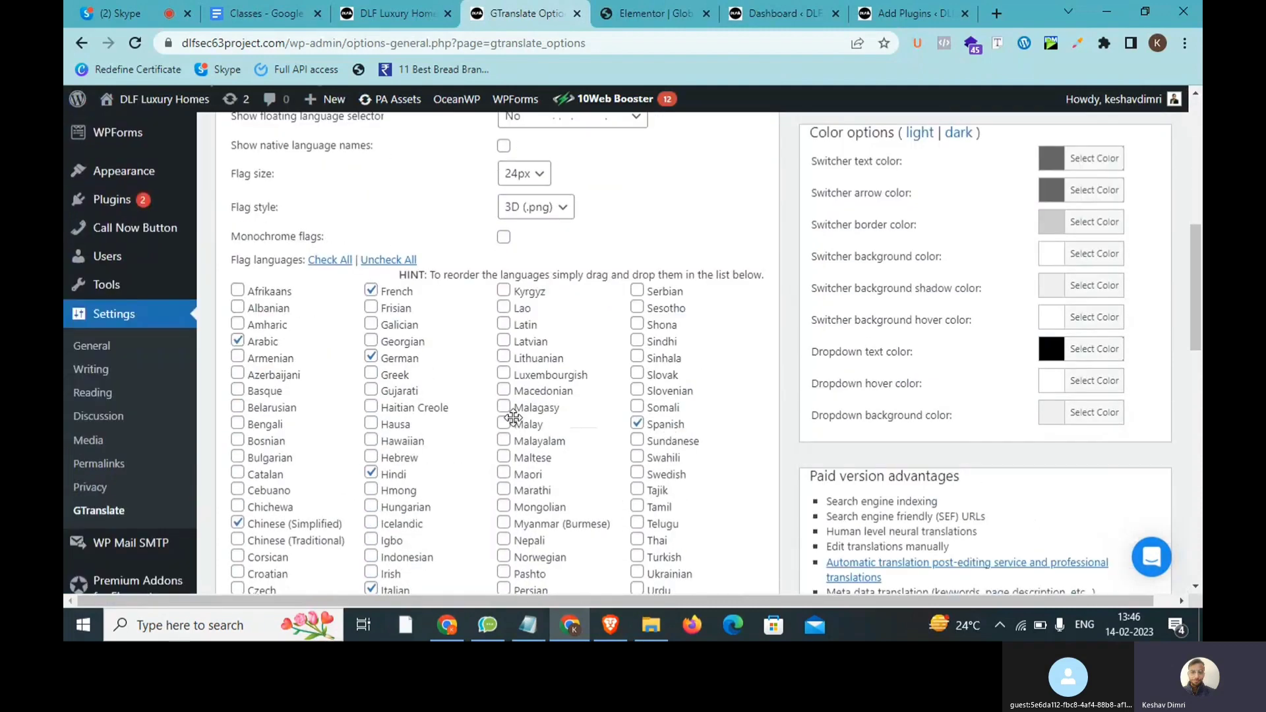
scroll(514, 417, down, 3)
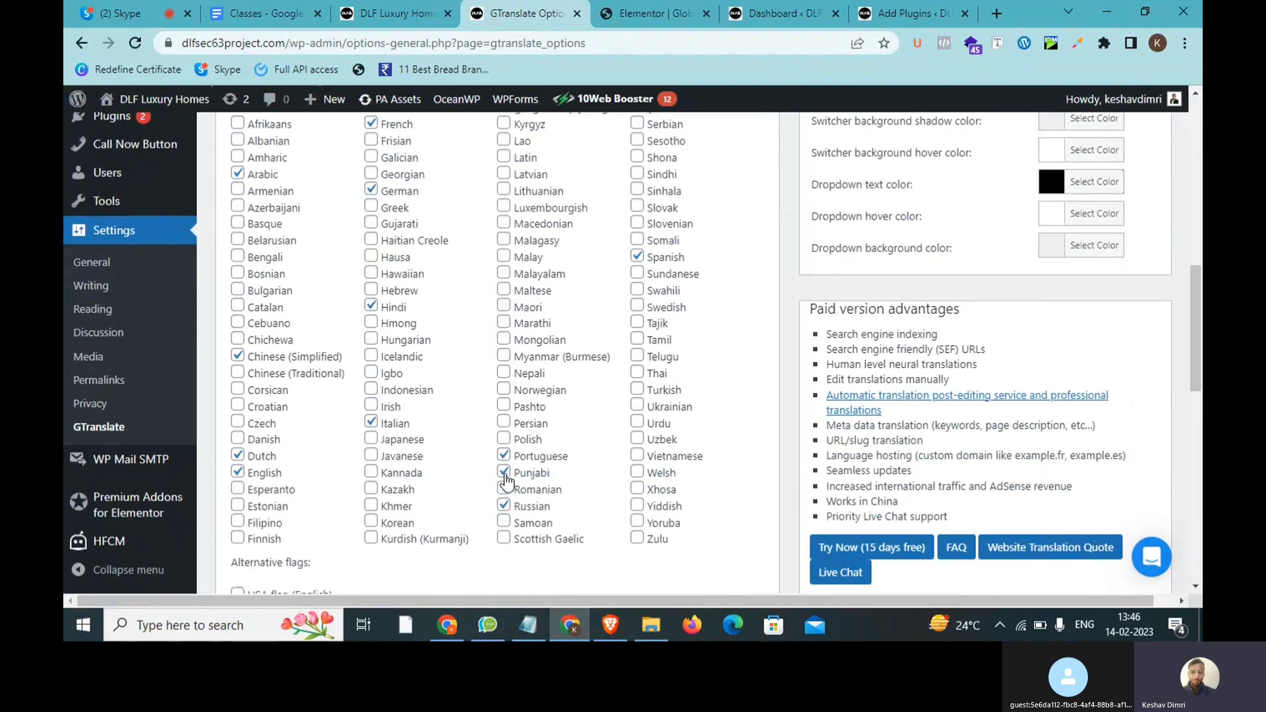
scroll(509, 446, up, 5)
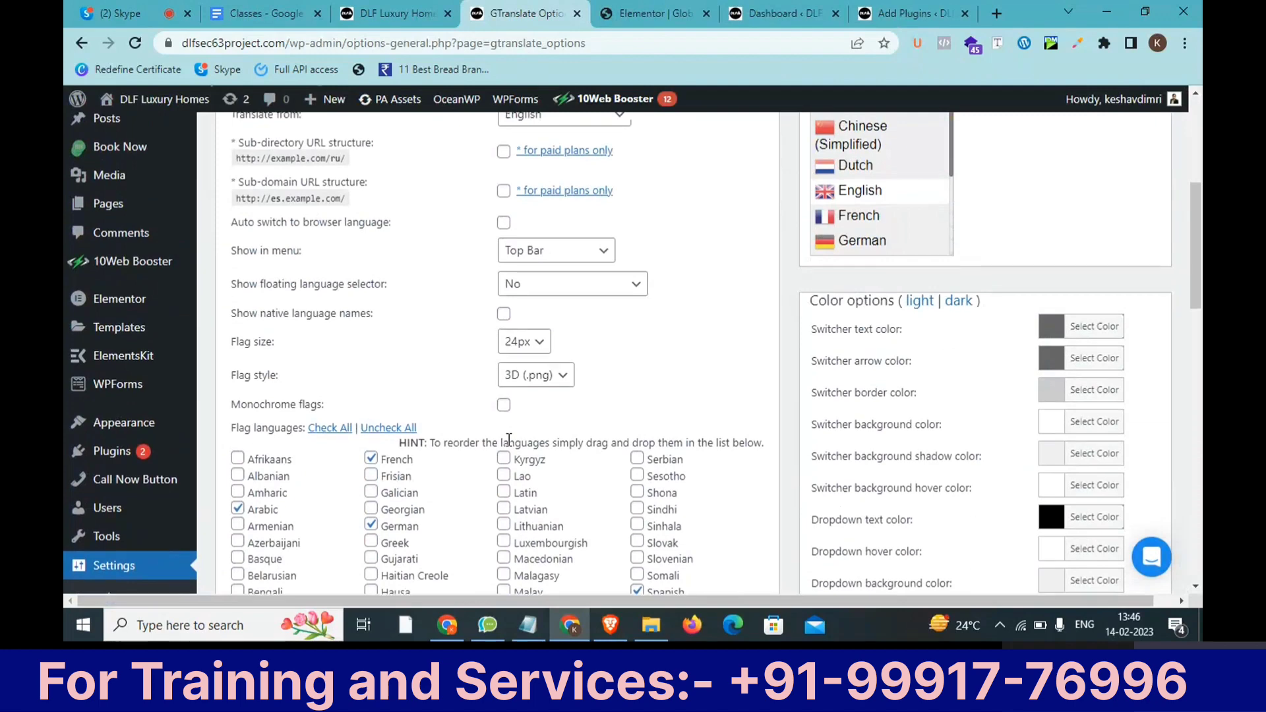
scroll(508, 440, up, 3)
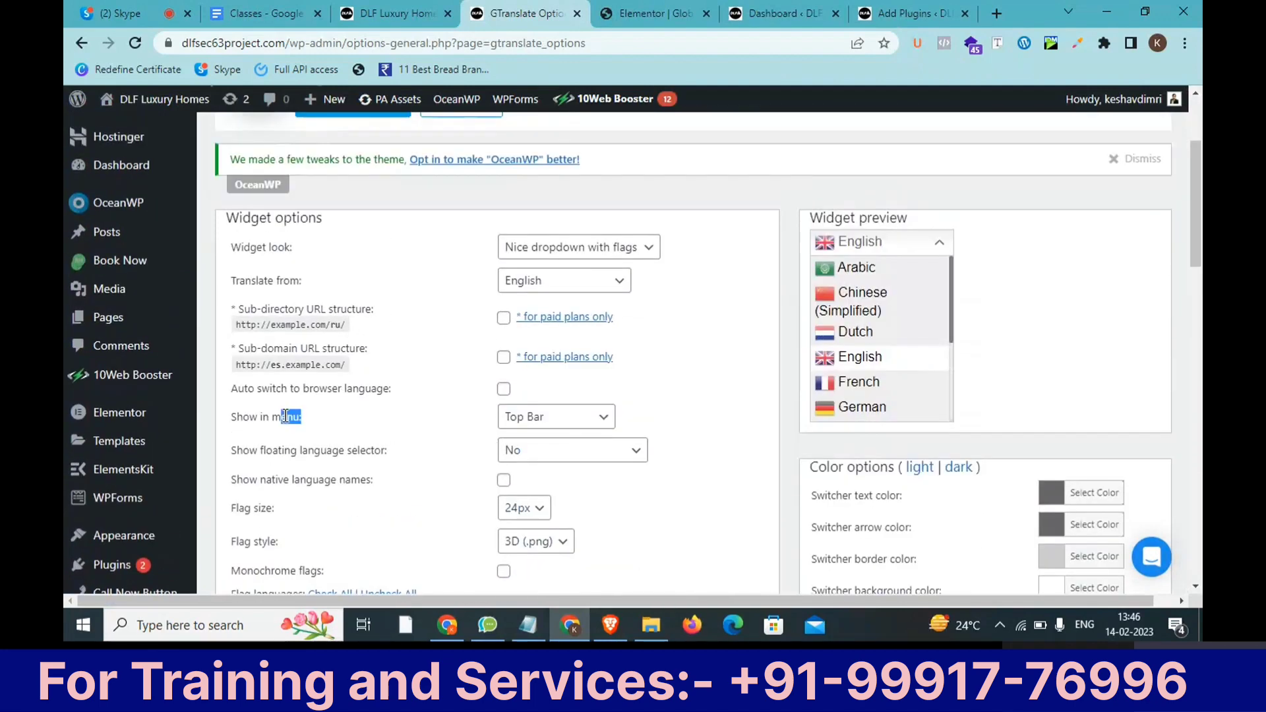
drag(285, 416, 231, 416)
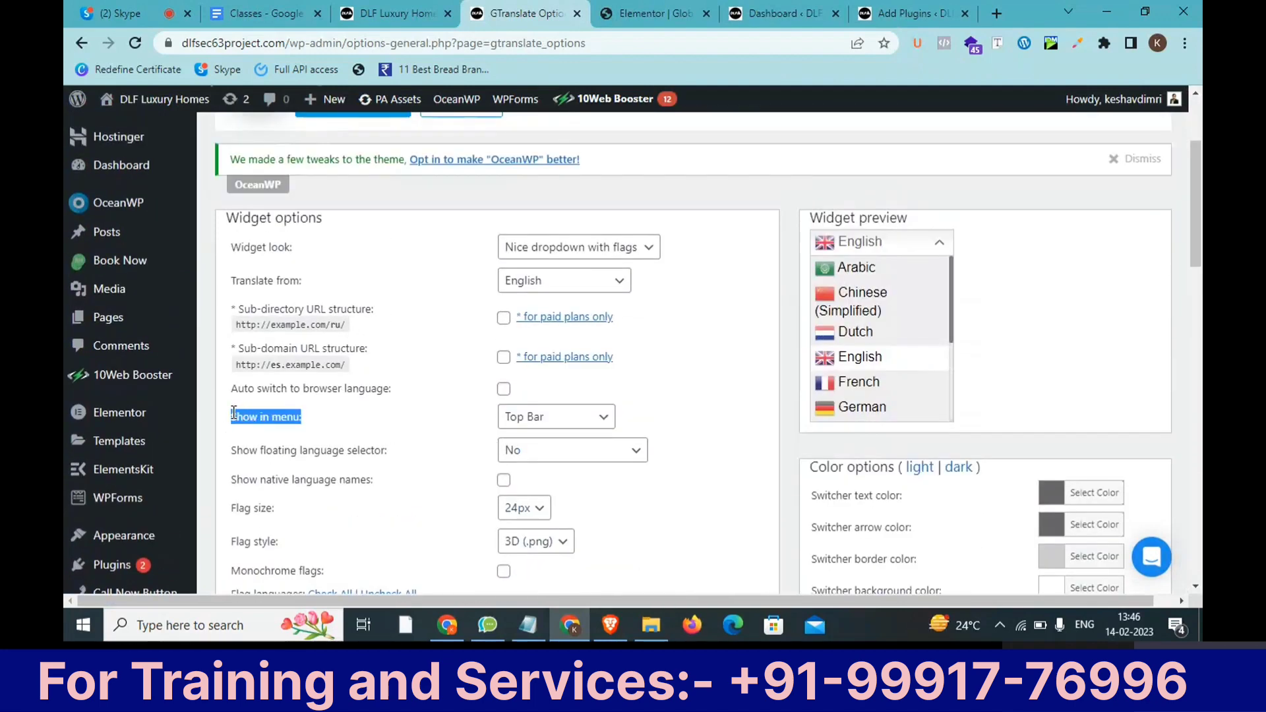
click(517, 420)
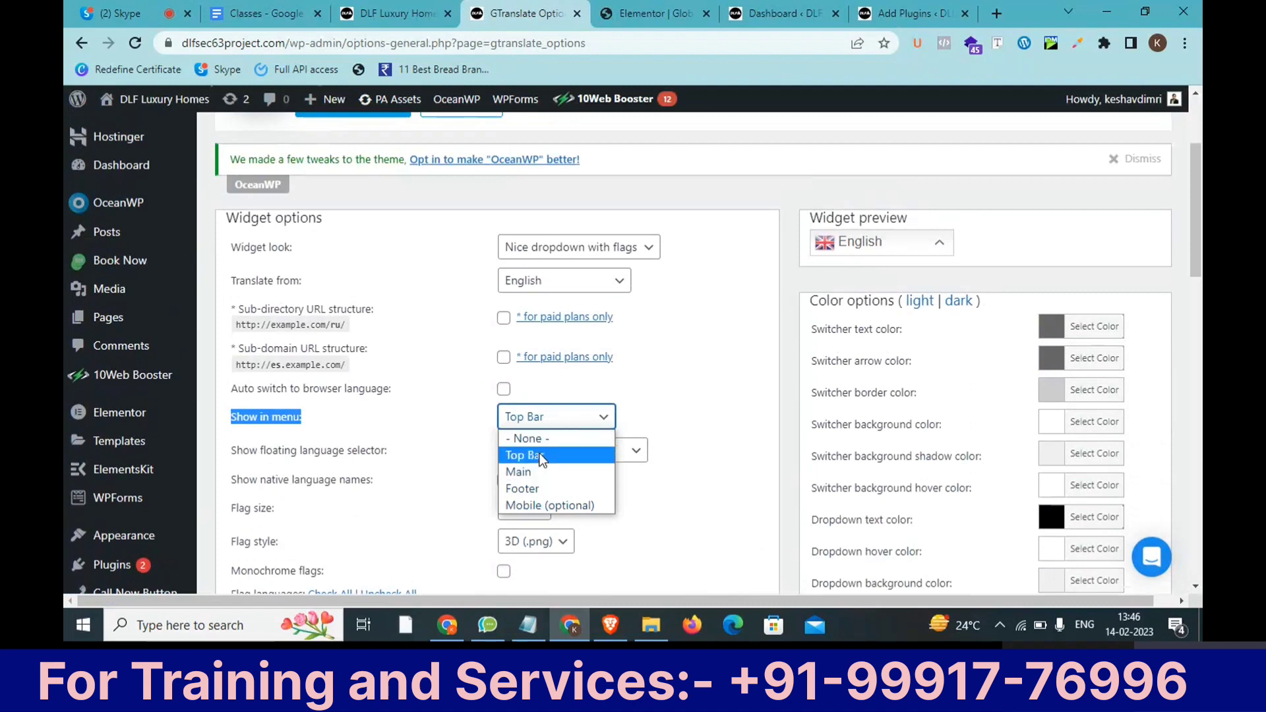
click(433, 415)
click(434, 416)
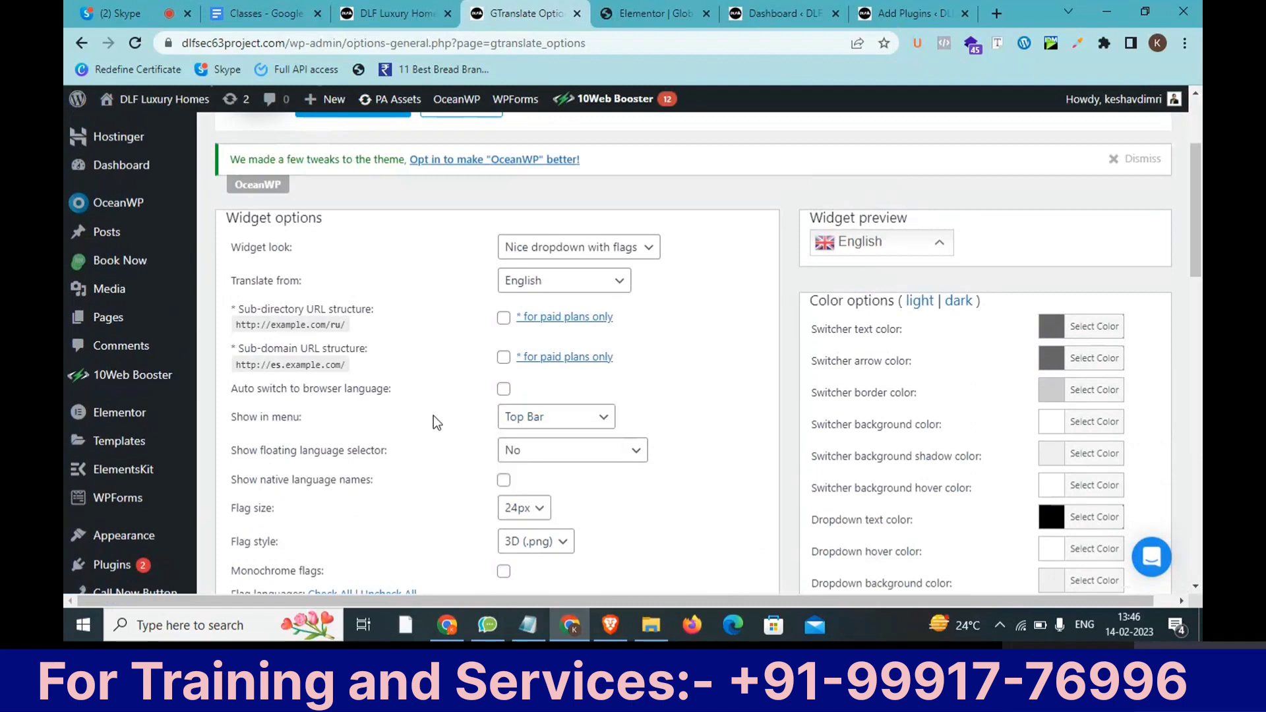
- Review the remaining GTranslate settings and the widget look, including the language list in the widget preview
scroll(434, 415, down, 10)
scroll(433, 415, down, 5)
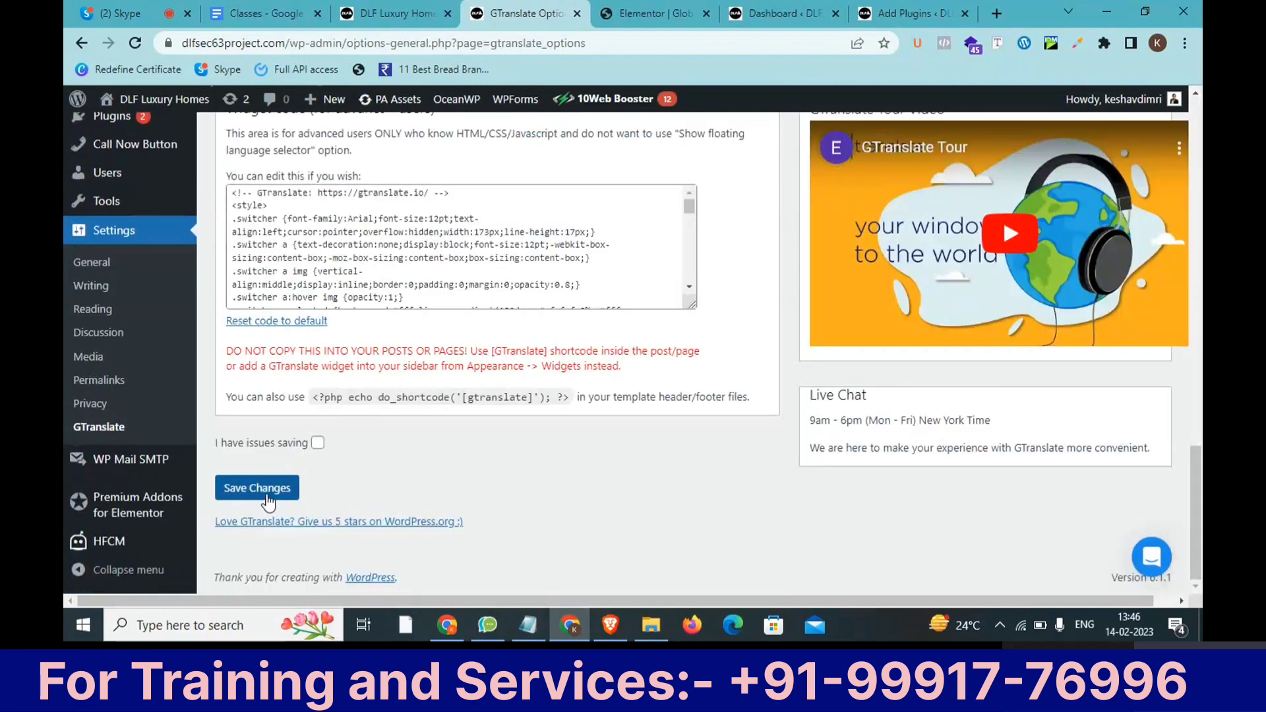
scroll(469, 299, up, 10)
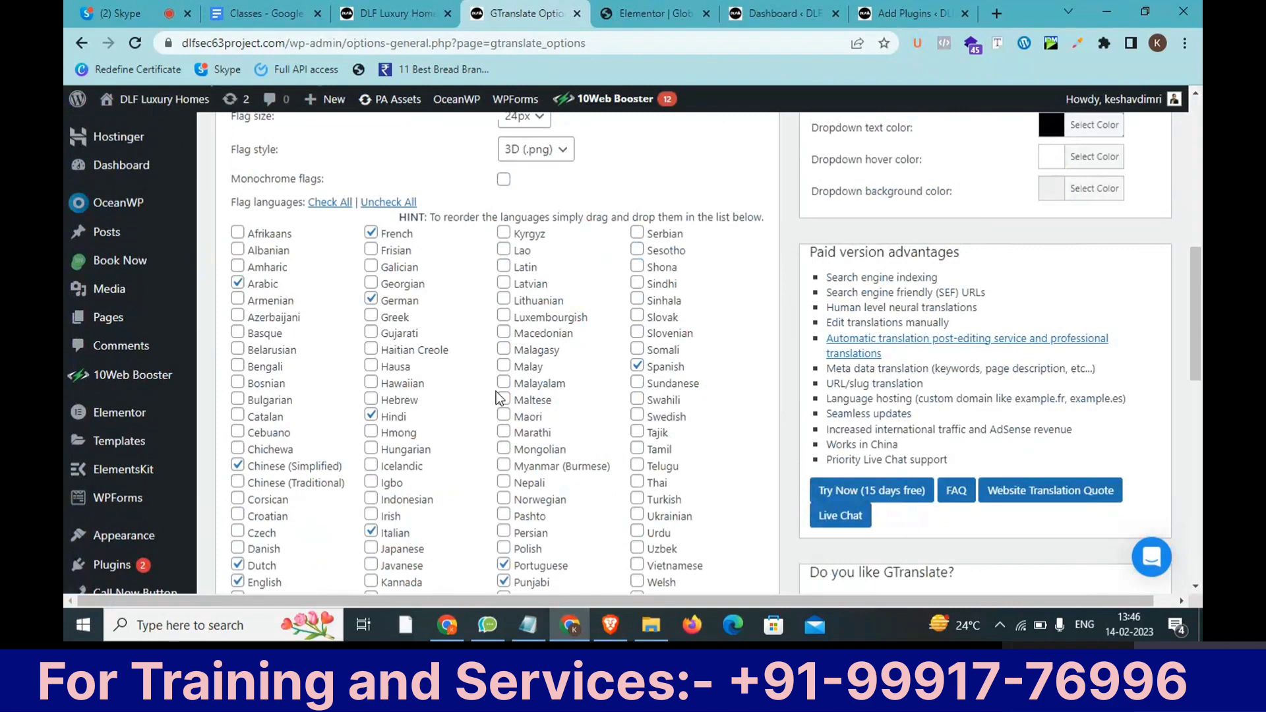
scroll(499, 398, up, 1)
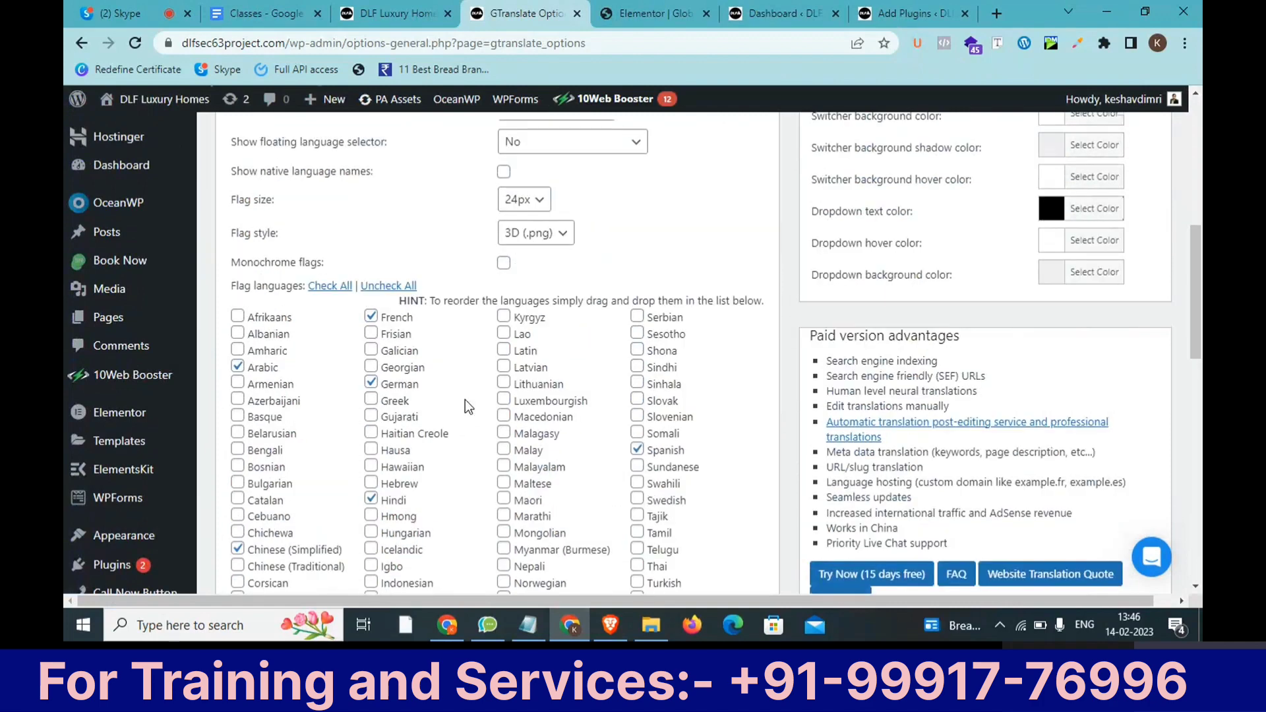
scroll(462, 401, up, 3)
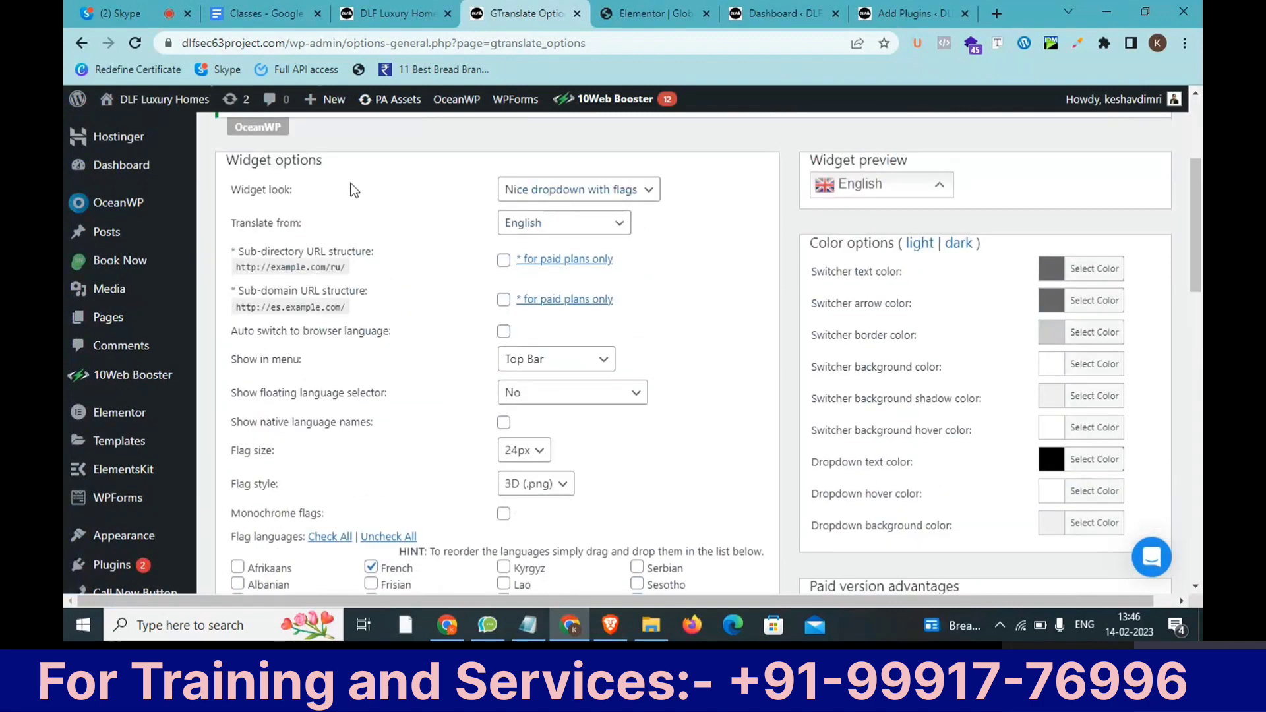
drag(355, 189, 230, 190)
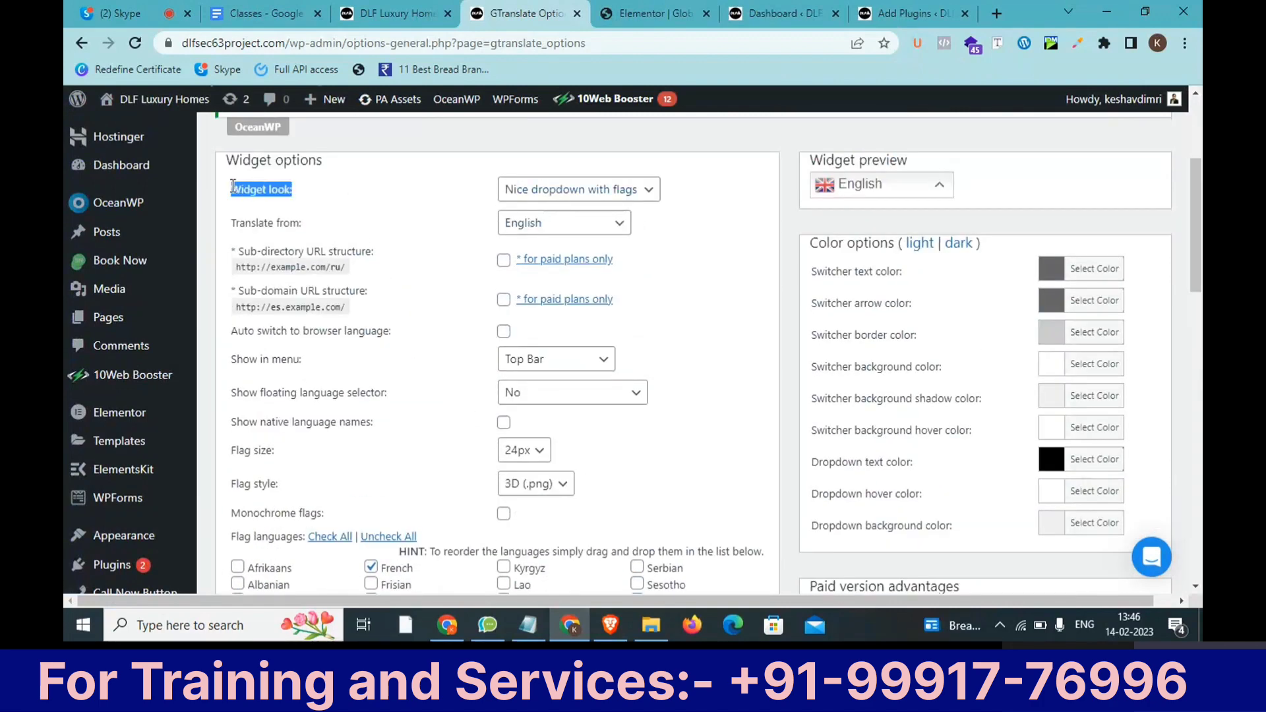
click(877, 198)
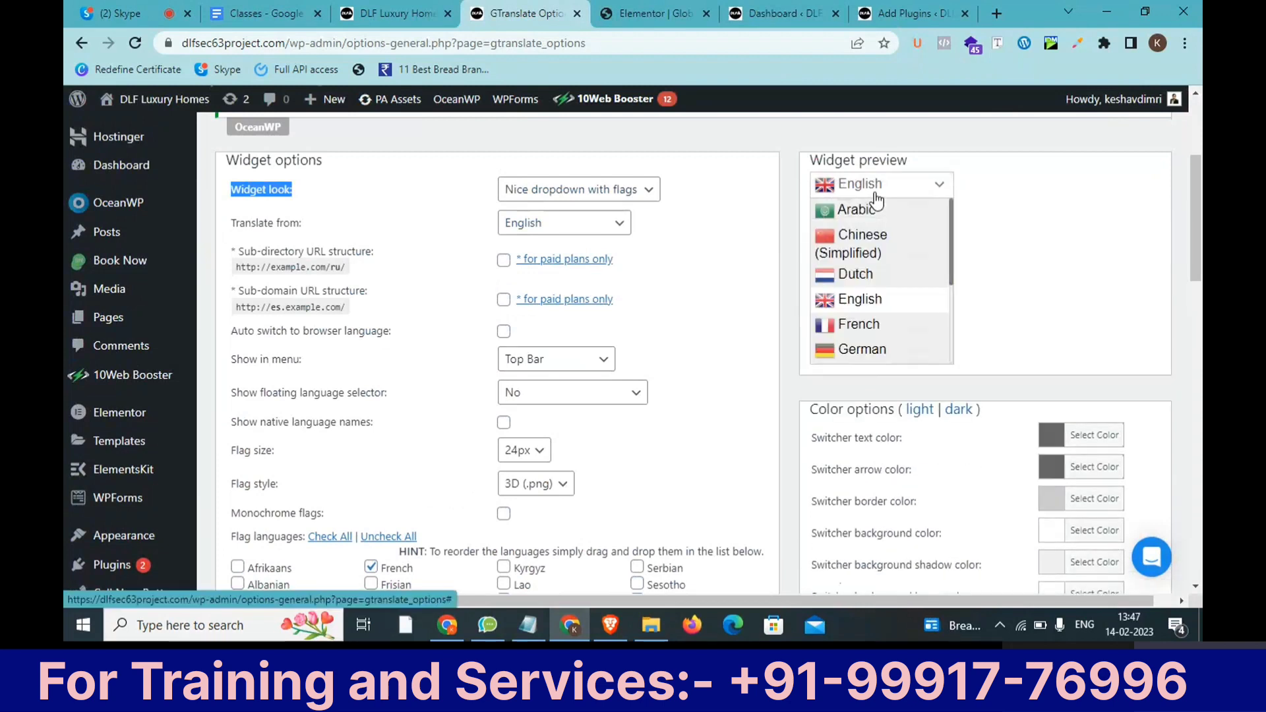
click(877, 198)
- Save the GTranslate settings with the switcher shown in the Top Bar menu
click(288, 360)
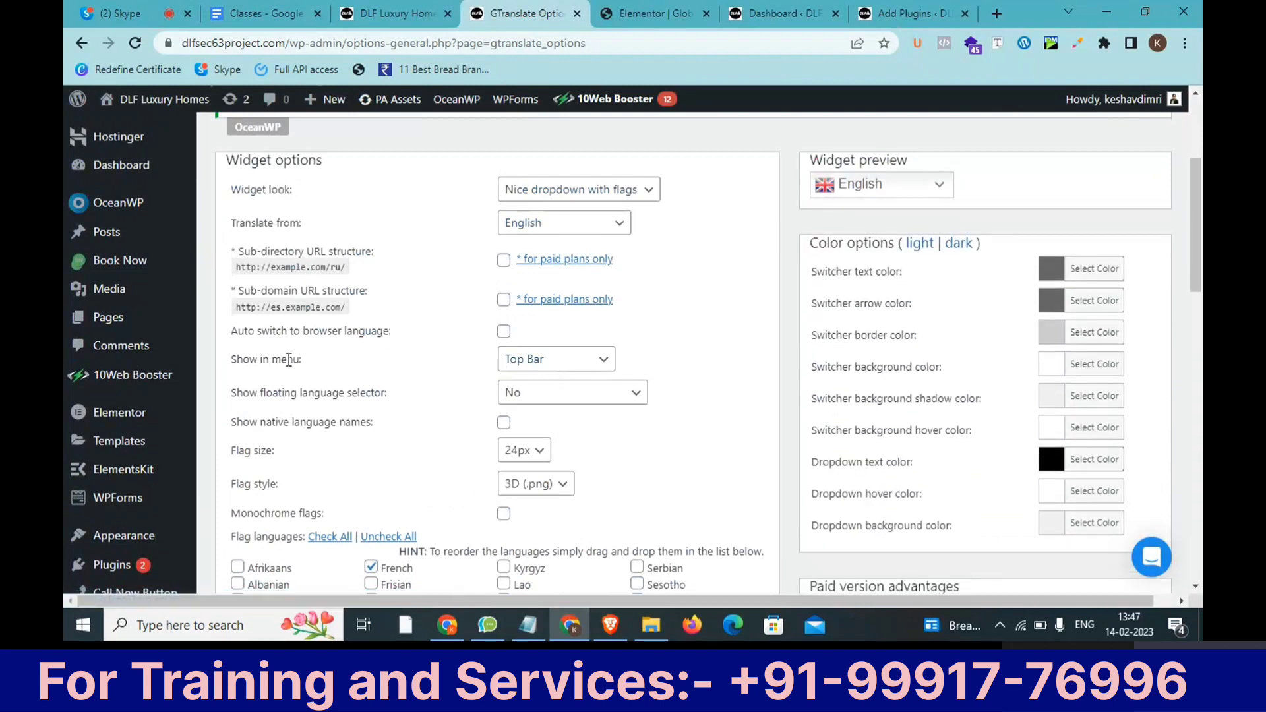
drag(302, 360, 241, 360)
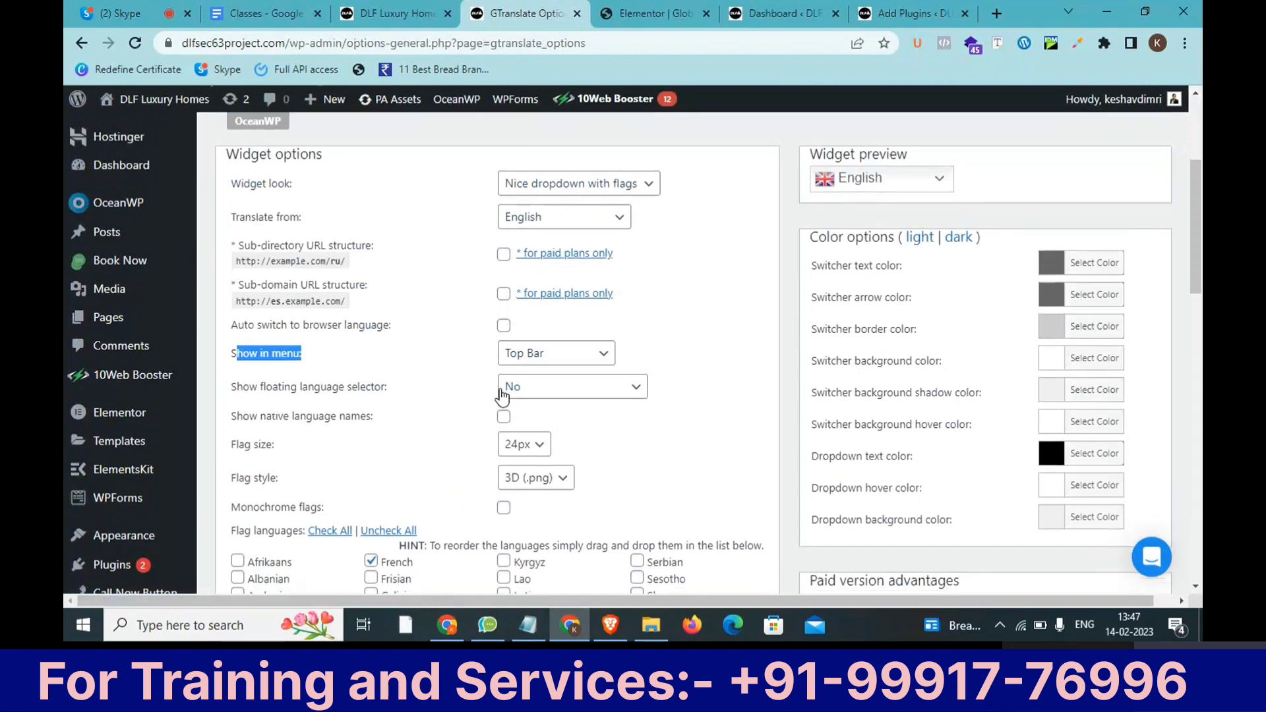
scroll(501, 392, down, 10)
click(241, 573)
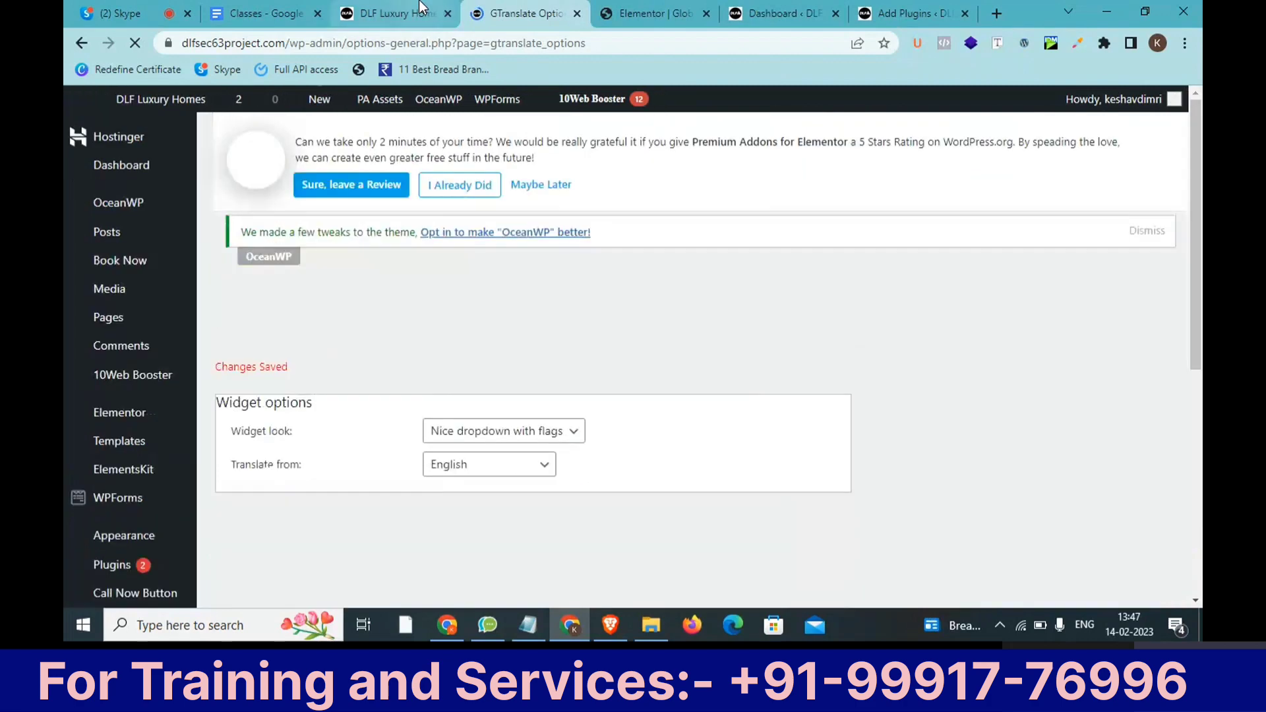
- Reload the site's homepage to check for the language switcher, and recheck the Show in menu locations in the GTranslate settings
click(424, 9)
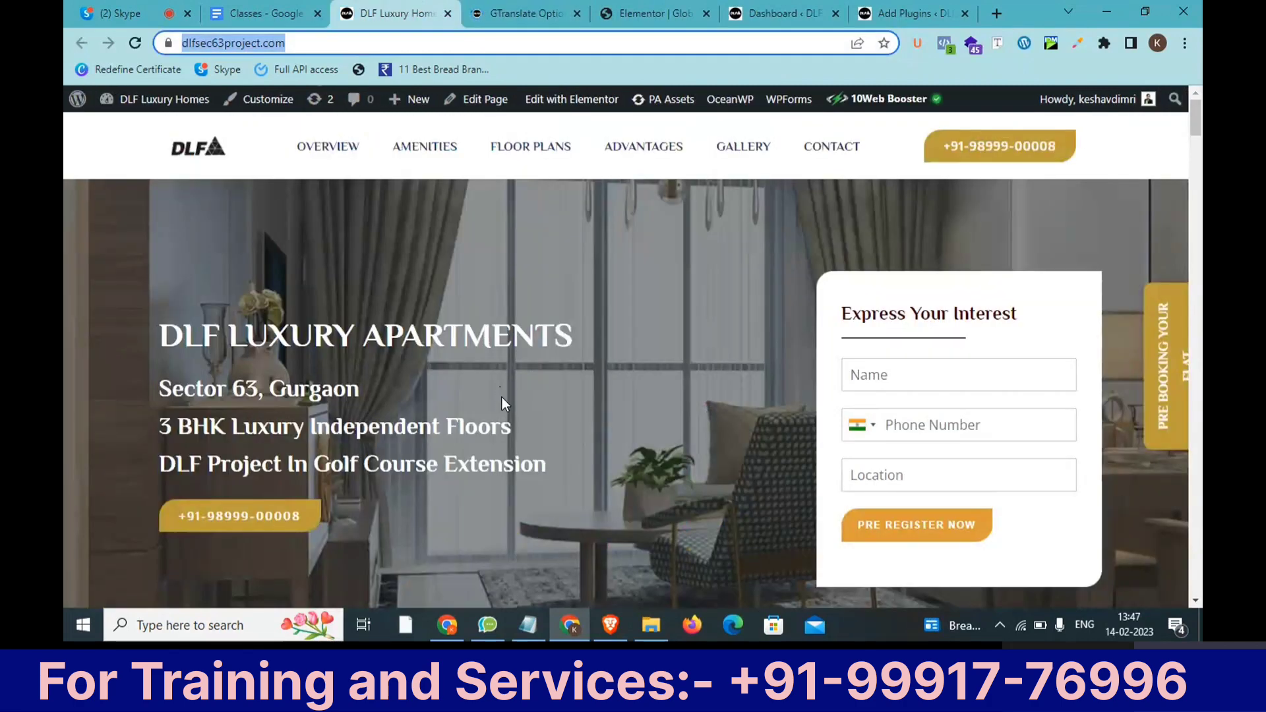
key(F5)
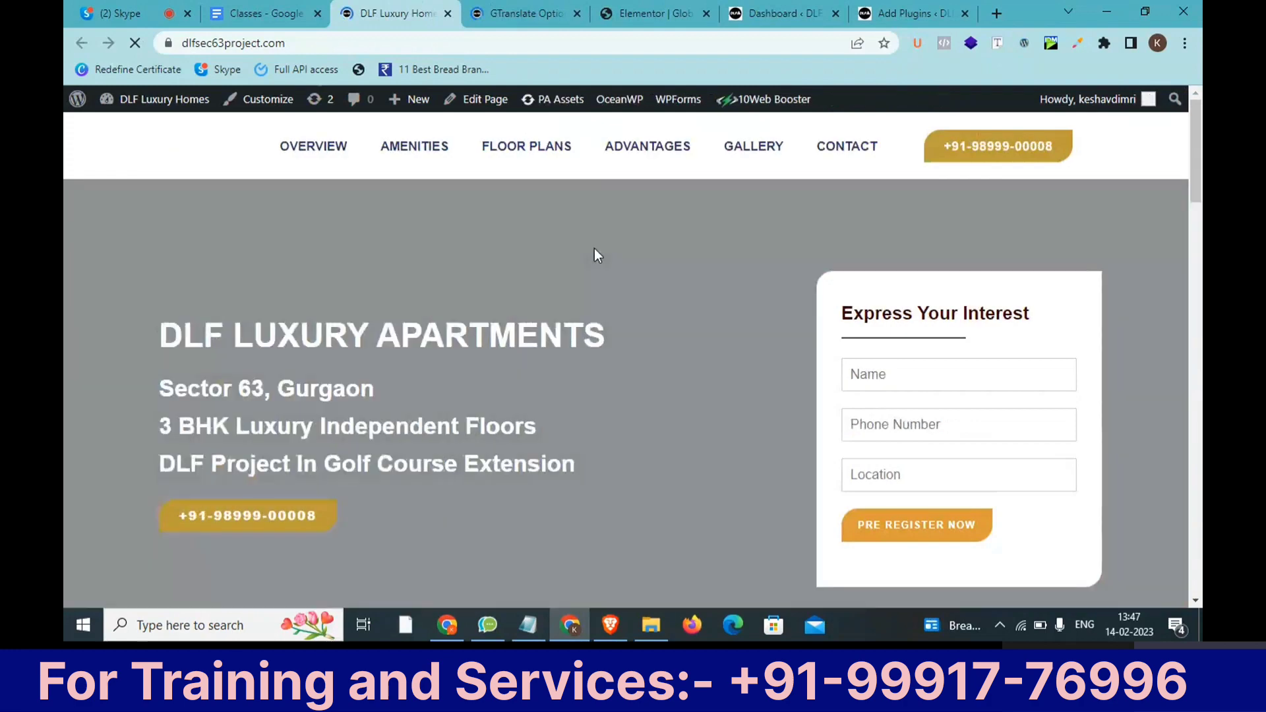
click(522, 13)
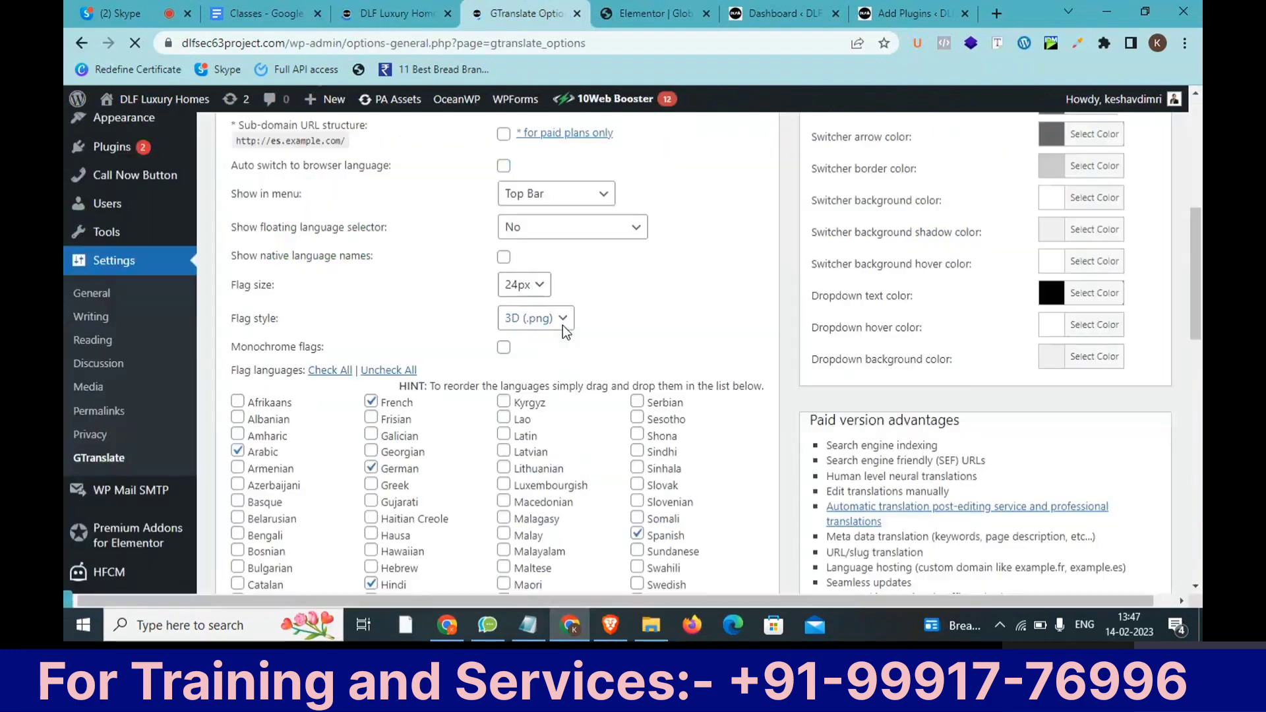
scroll(294, 373, up, 2)
drag(293, 369, 236, 363)
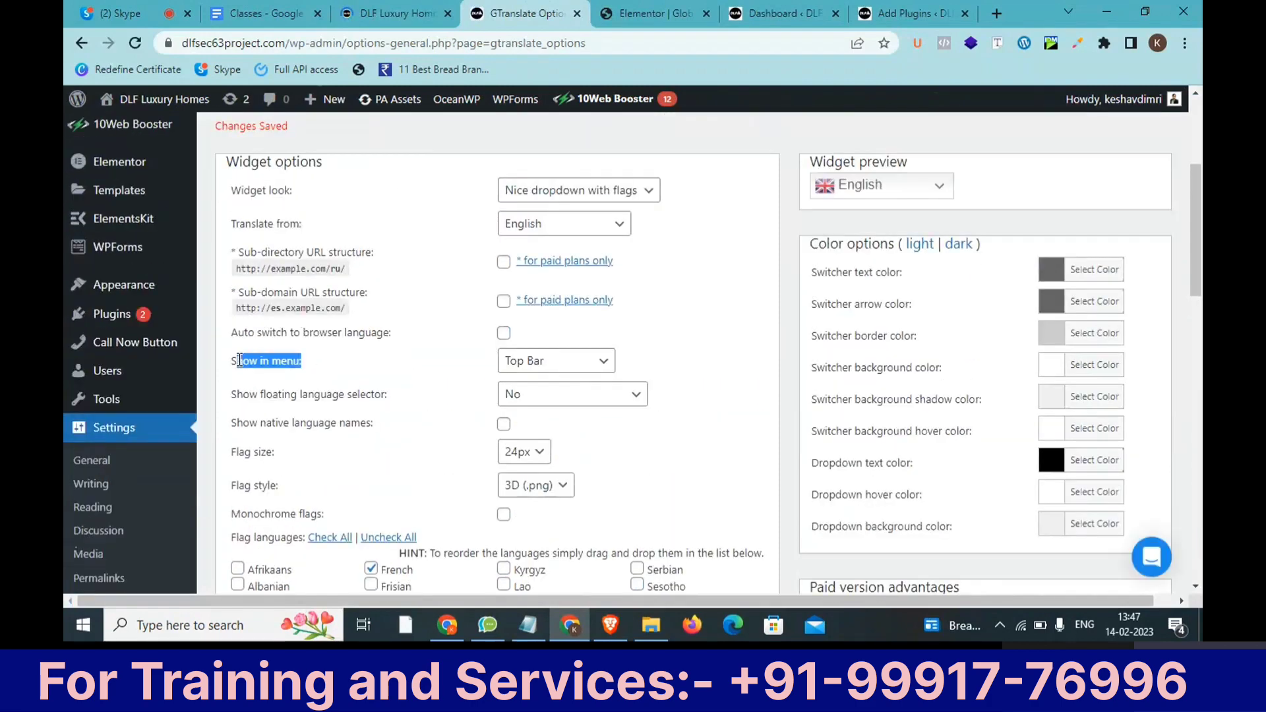
click(571, 373)
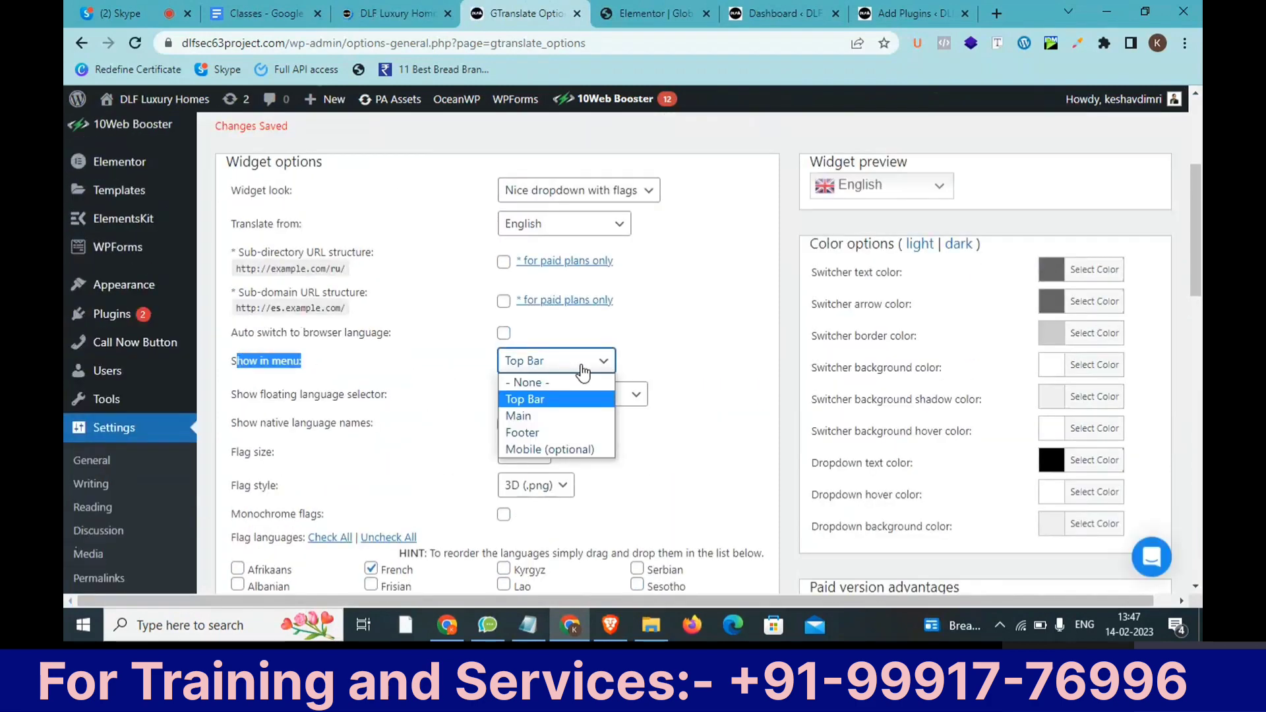
click(679, 360)
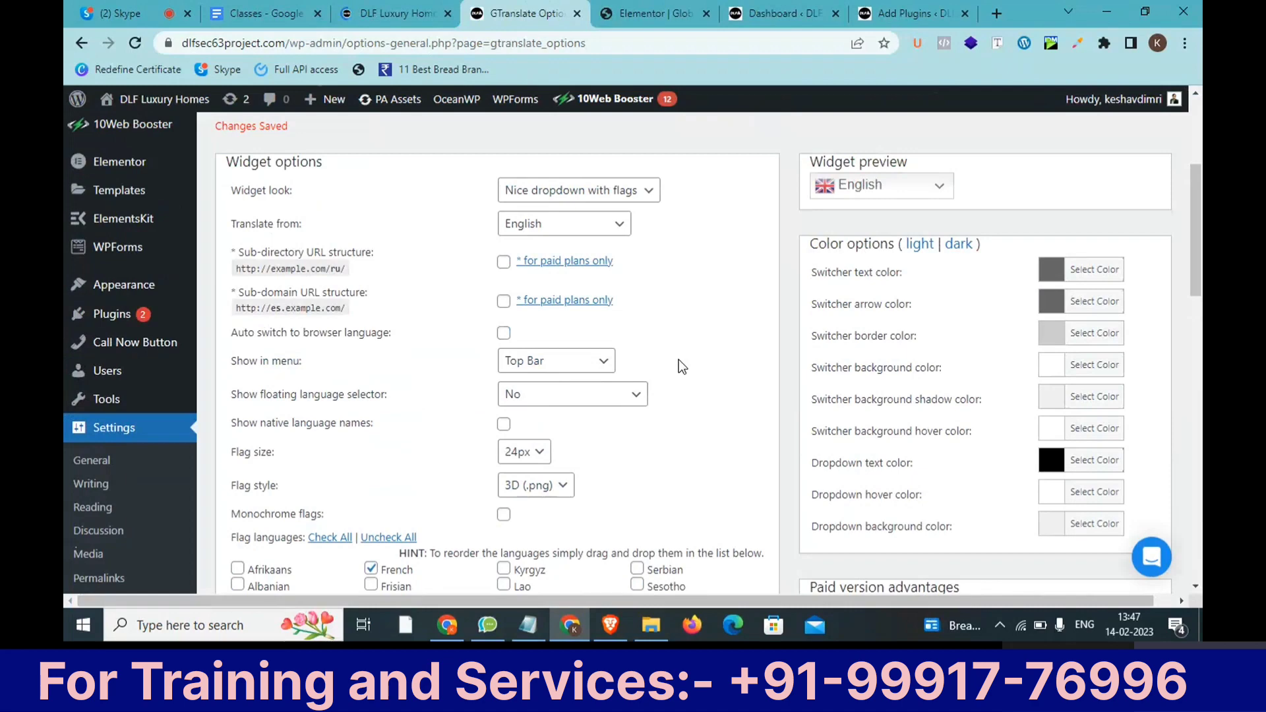
- Find the Shortcode widget in the Elementor global header editor and place it below the header's phone number button
click(432, 13)
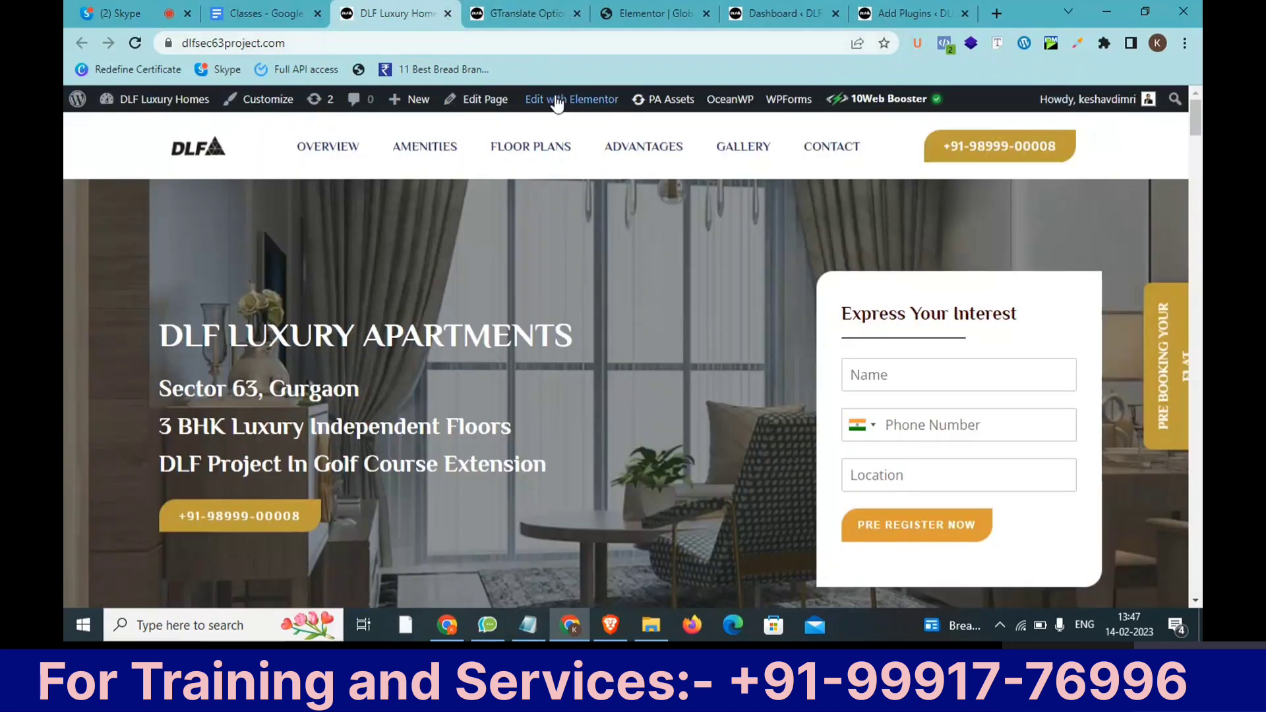
mouse_move(558, 104)
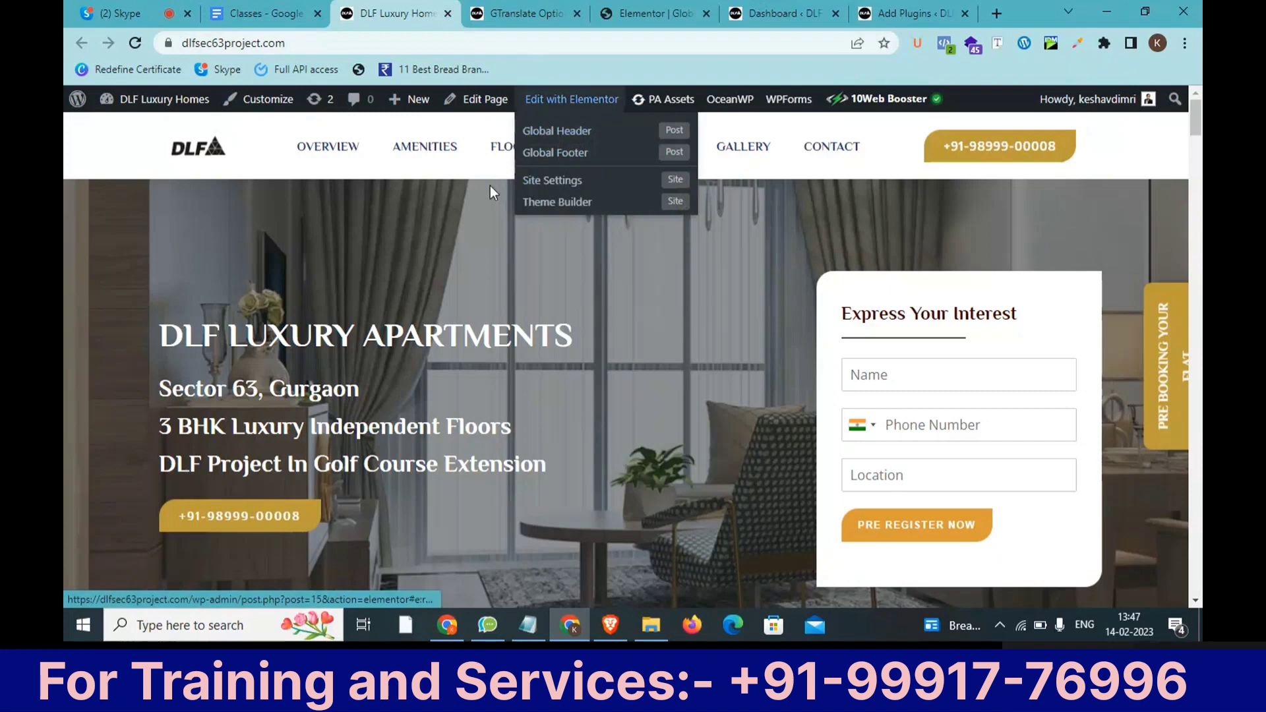
drag(645, 5, 519, 4)
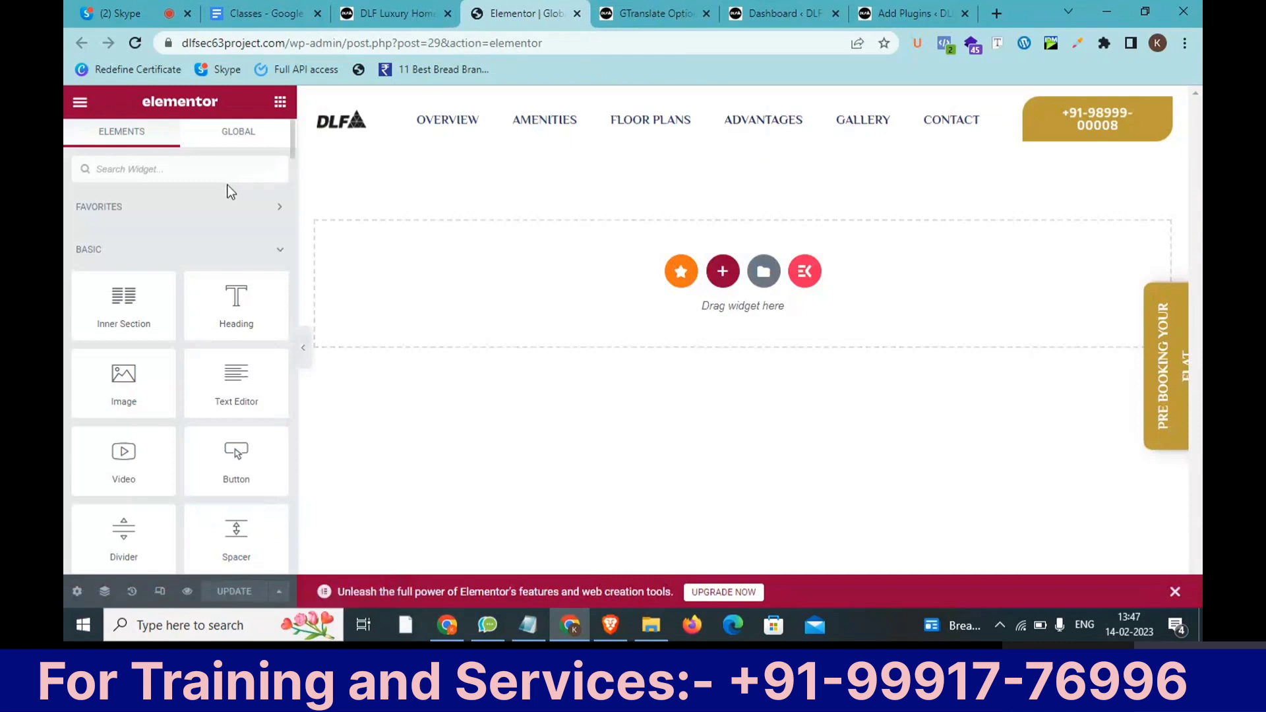
text(short)
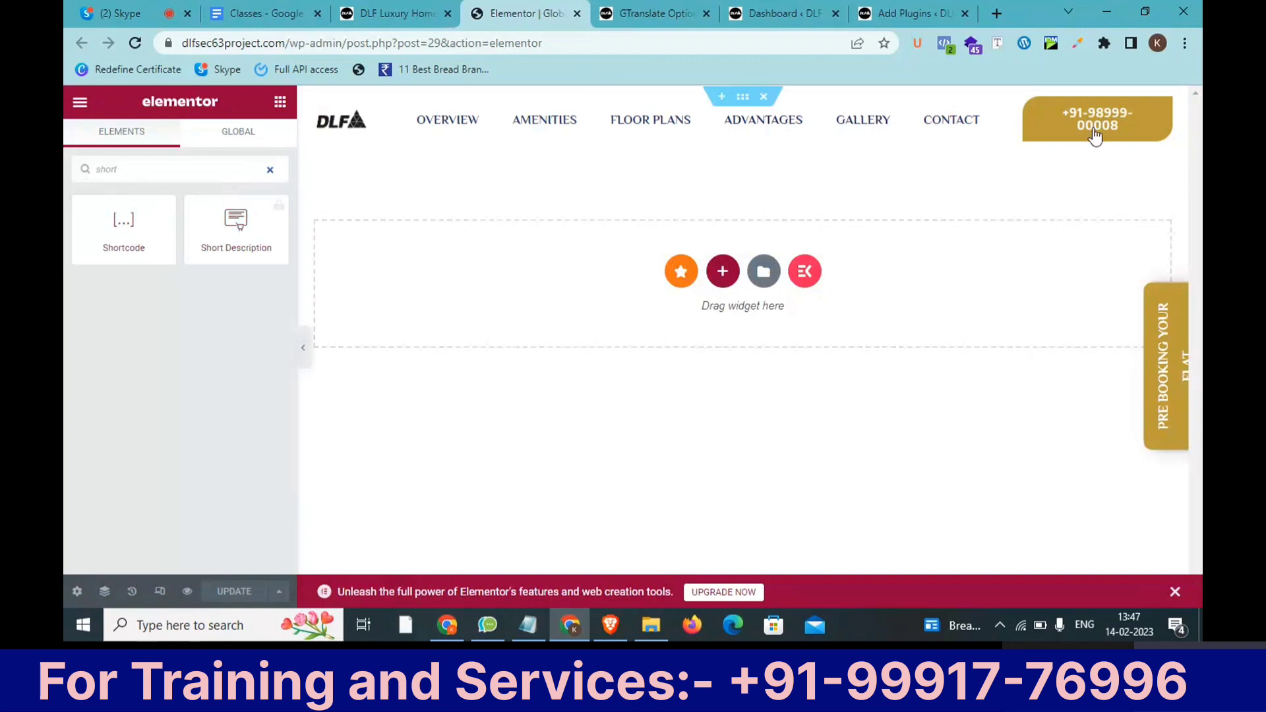
drag(468, 240, 1086, 138)
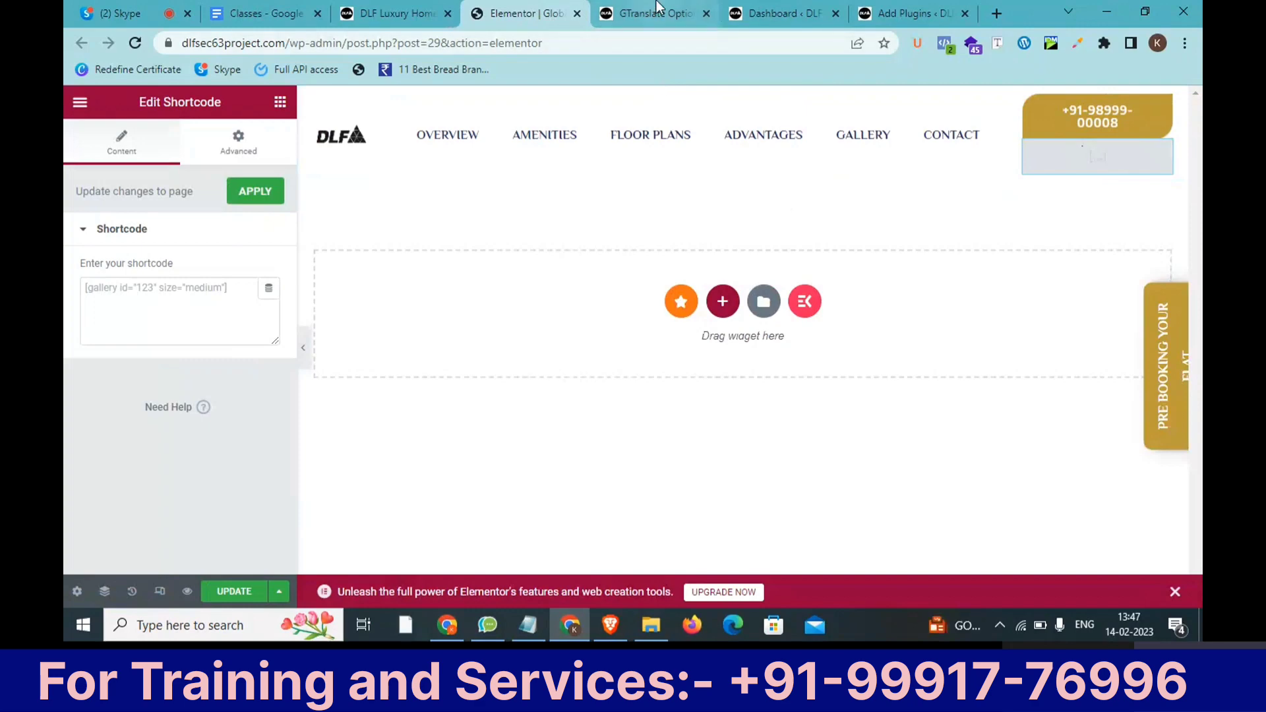
- Examine the Widget code section of the GTranslate settings, including its instructions for using the shortcode in header and footer files
click(209, 311)
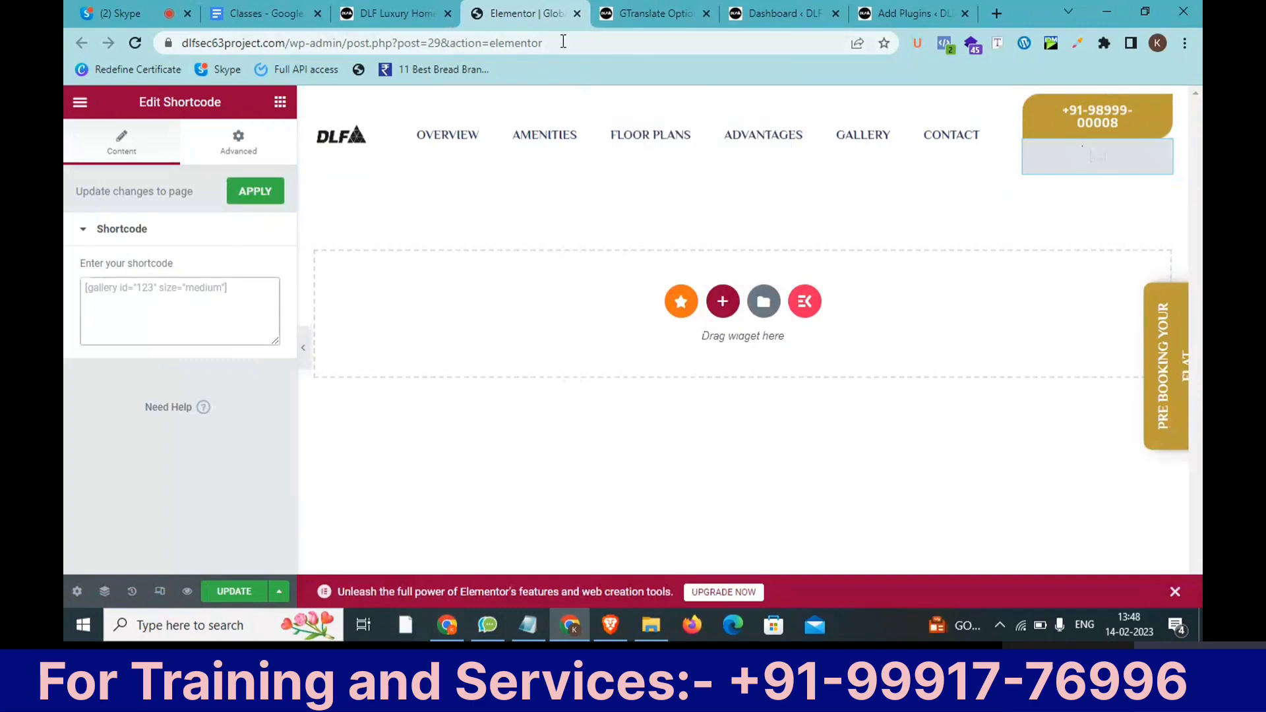
click(625, 8)
scroll(544, 279, down, 8)
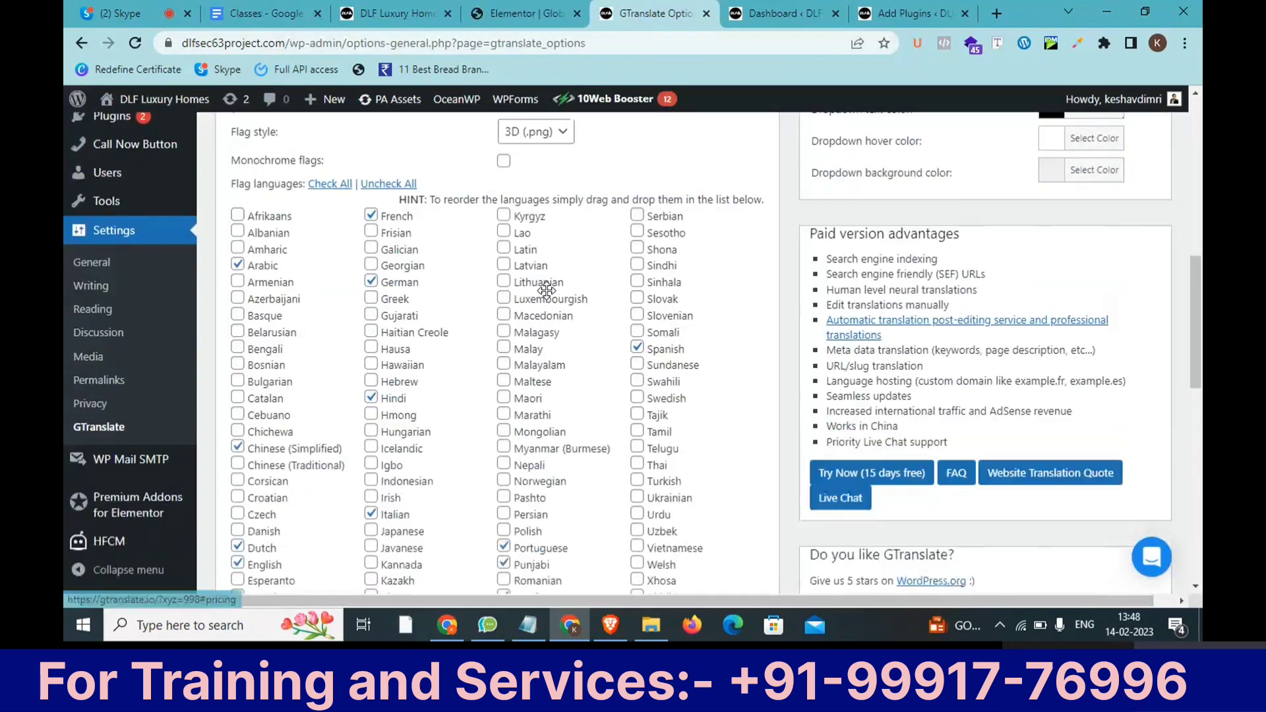
scroll(547, 291, down, 8)
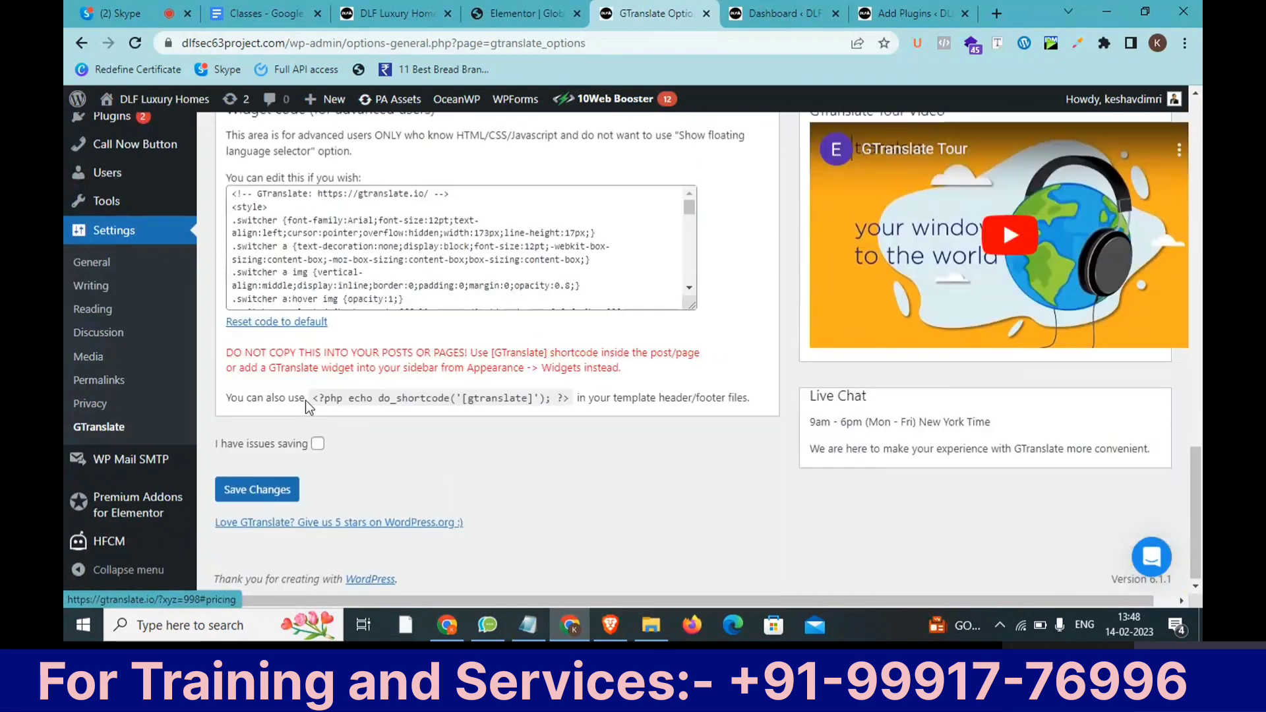
scroll(461, 357, up, 2)
scroll(383, 373, down, 2)
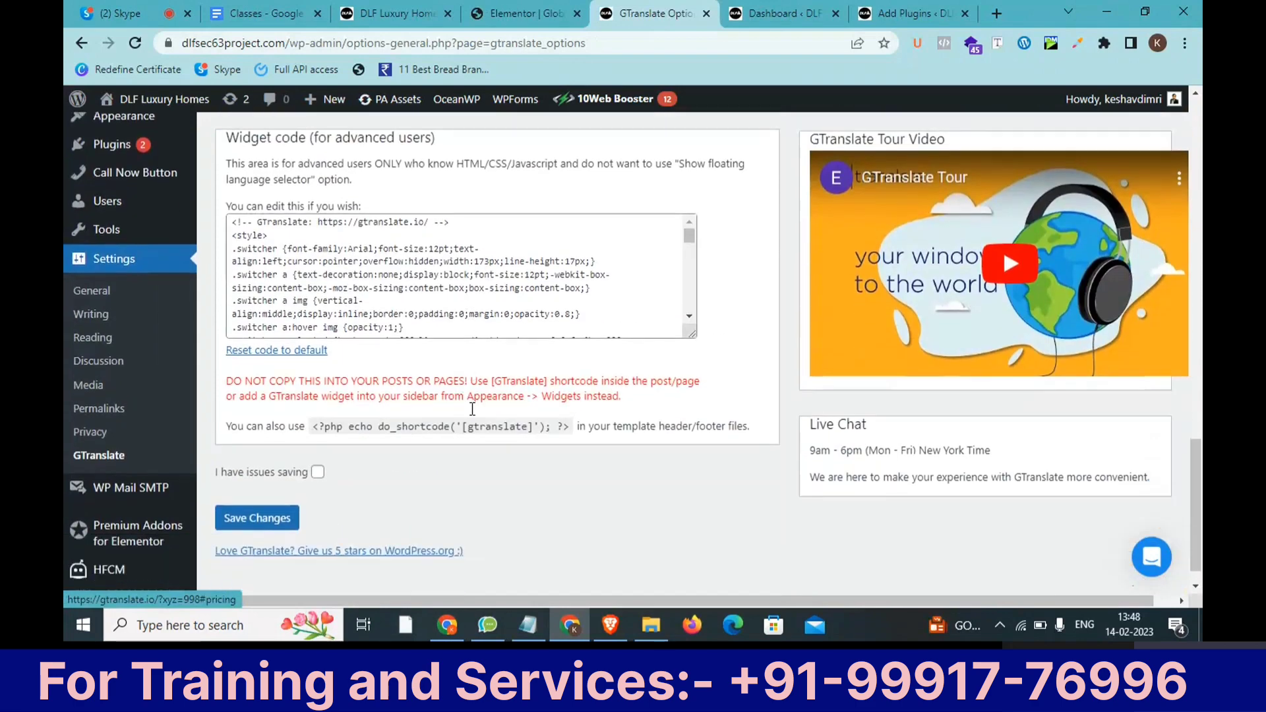
drag(305, 401, 444, 397)
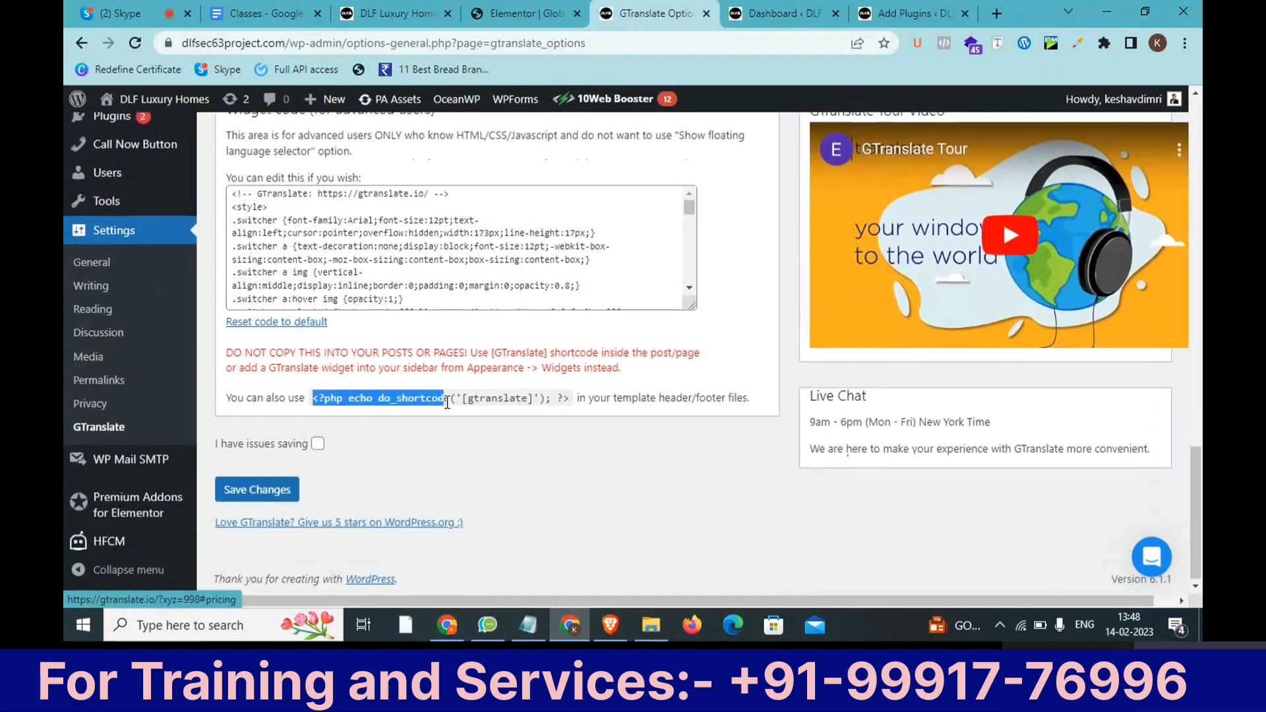
scroll(457, 305, up, 1)
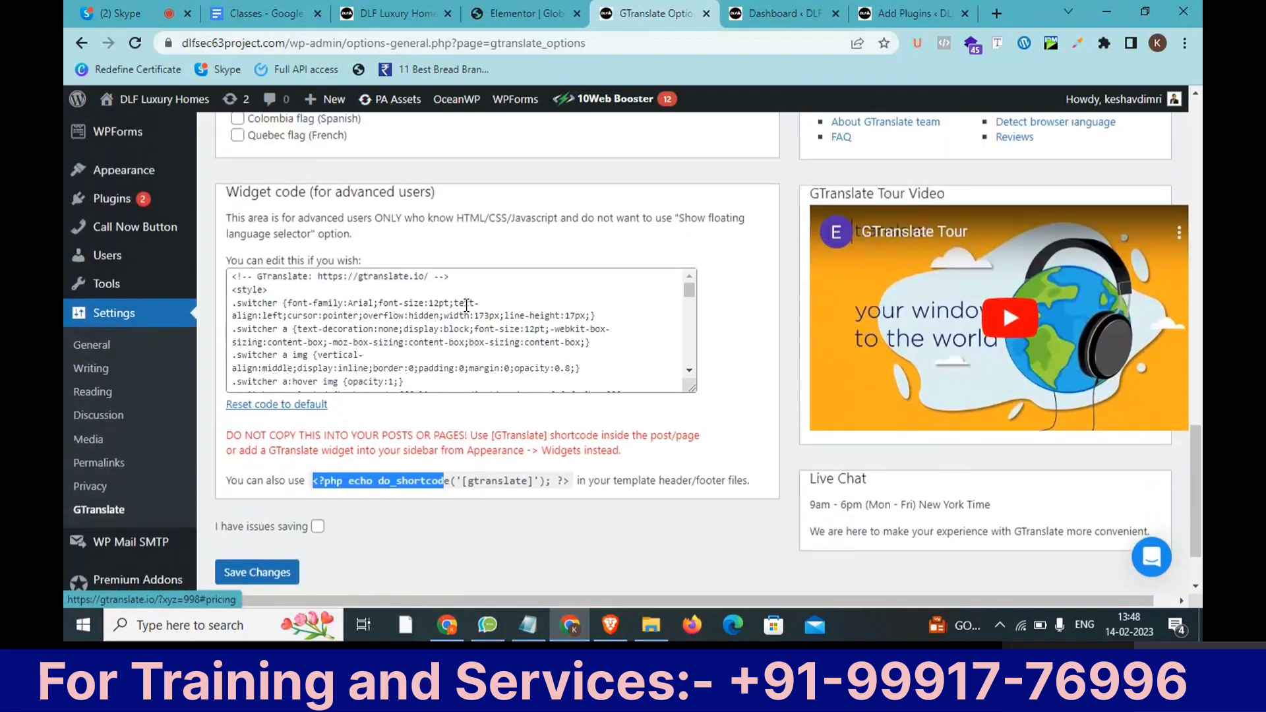
drag(273, 218, 461, 210)
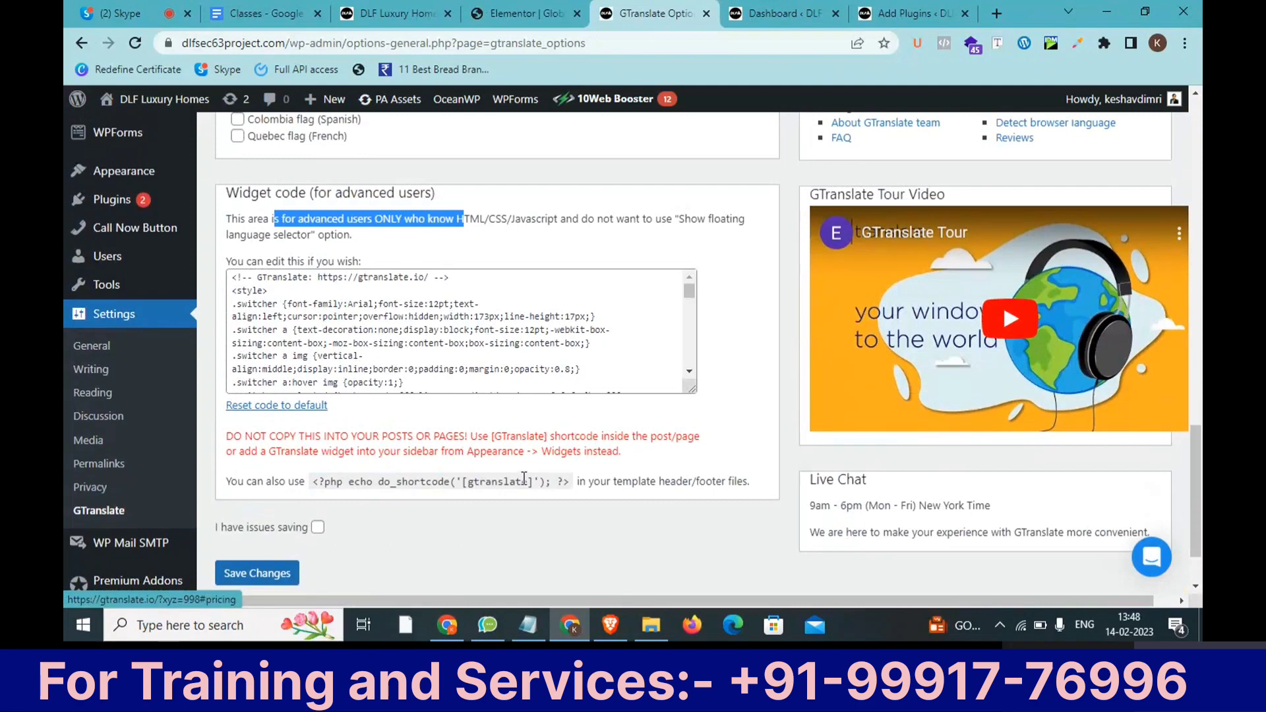
- Copy the [gtranslate] shortcode from the PHP snippet for template header/footer files in the GTranslate settings
scroll(525, 478, up, 3)
drag(438, 483, 535, 493)
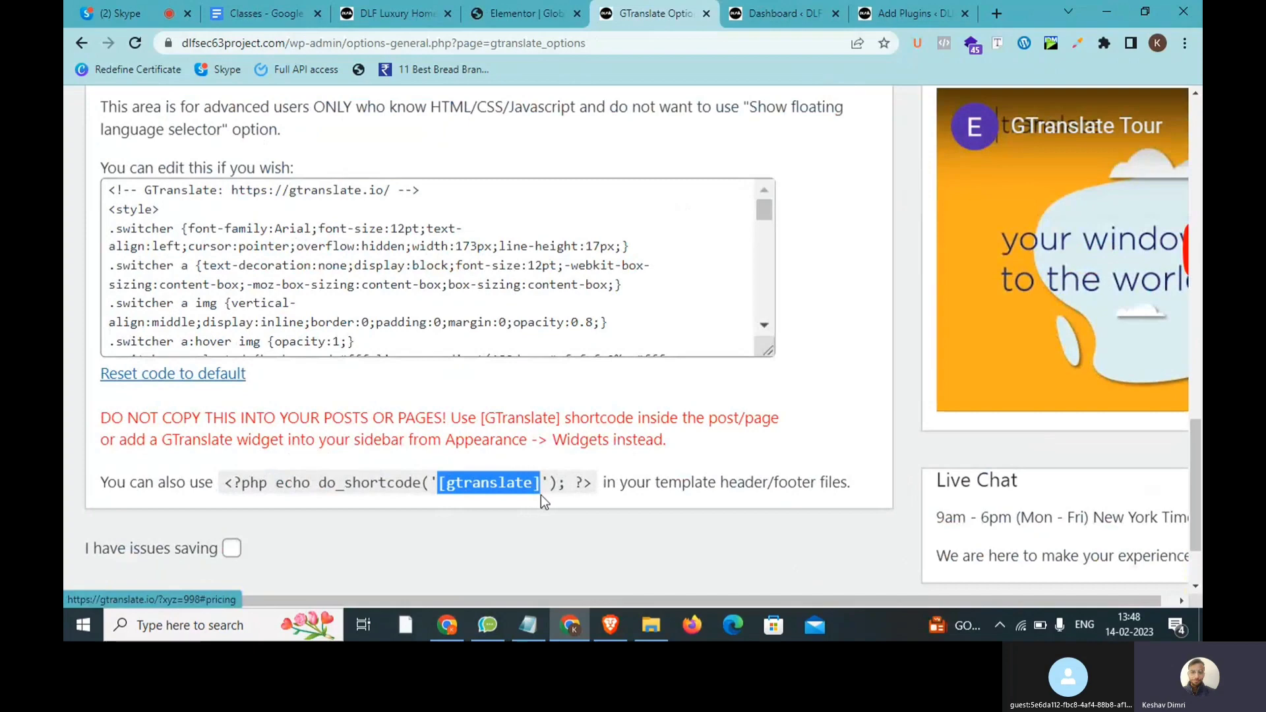
scroll(534, 487, up, 3)
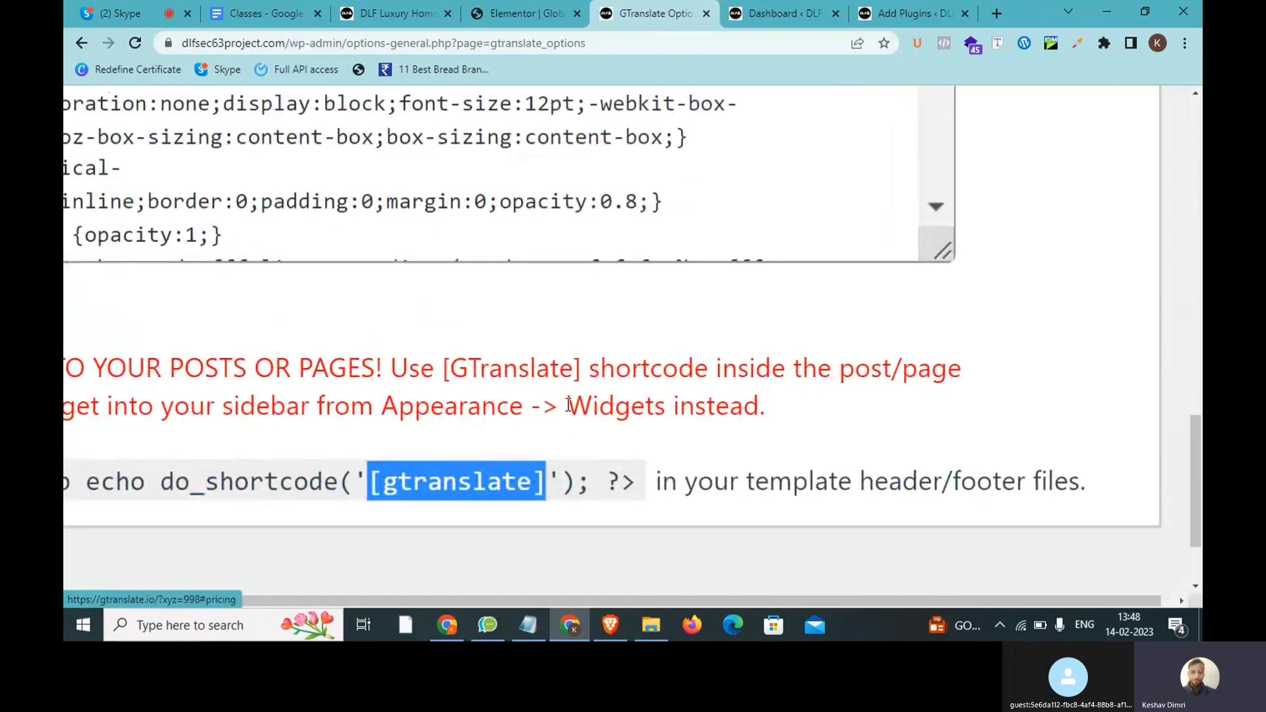
scroll(568, 404, down, 3)
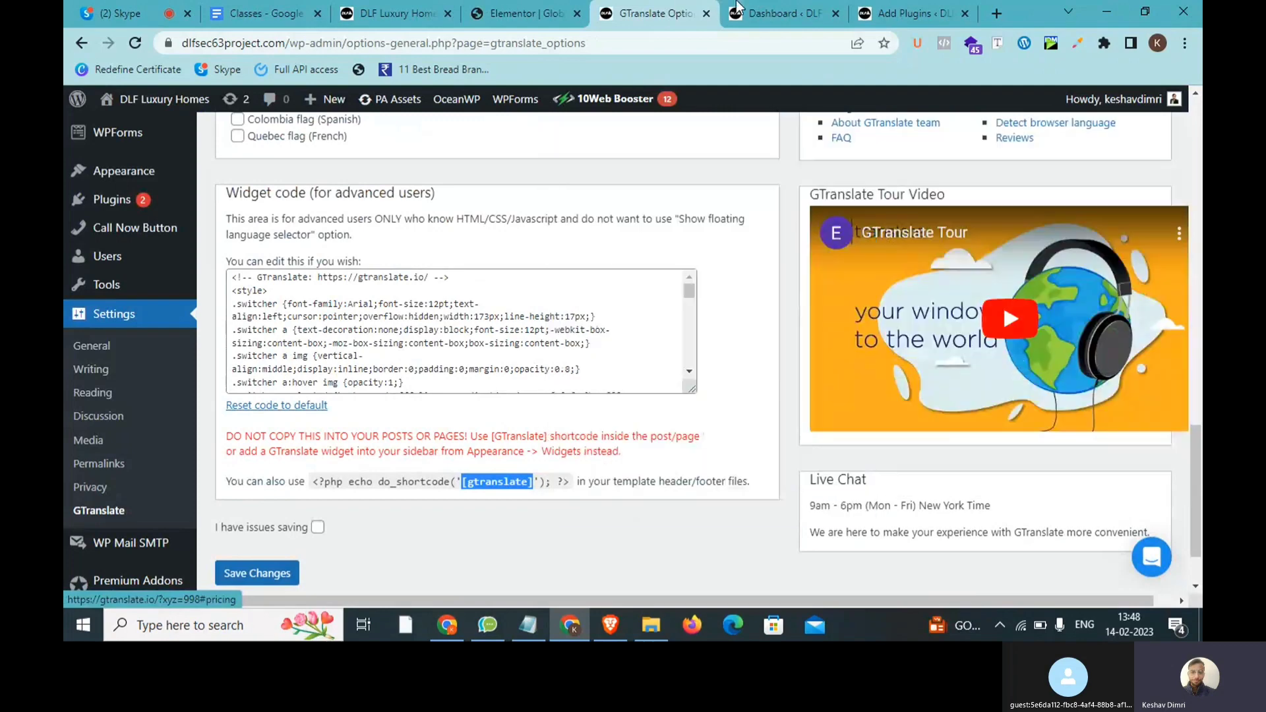
- Enter [gtranslate] in the Shortcode widget of the Elementor global header, apply it and update the header
click(521, 12)
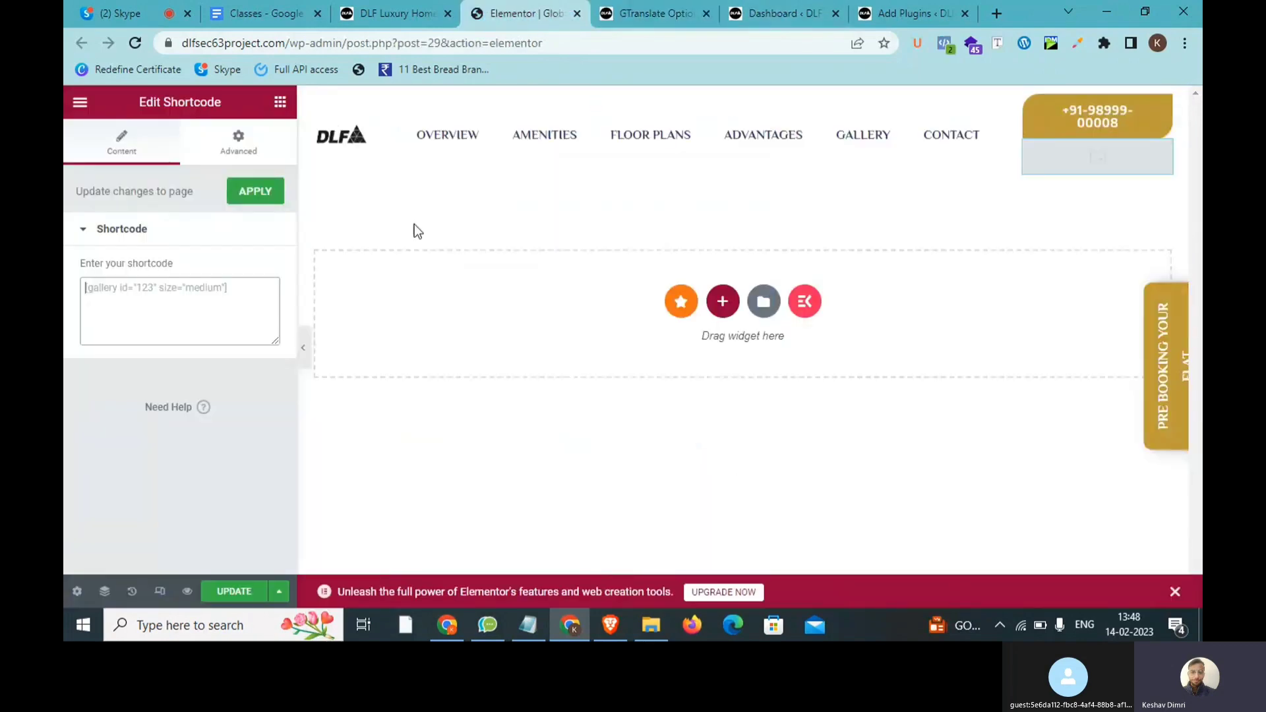
click(168, 301)
text([gtranslate])
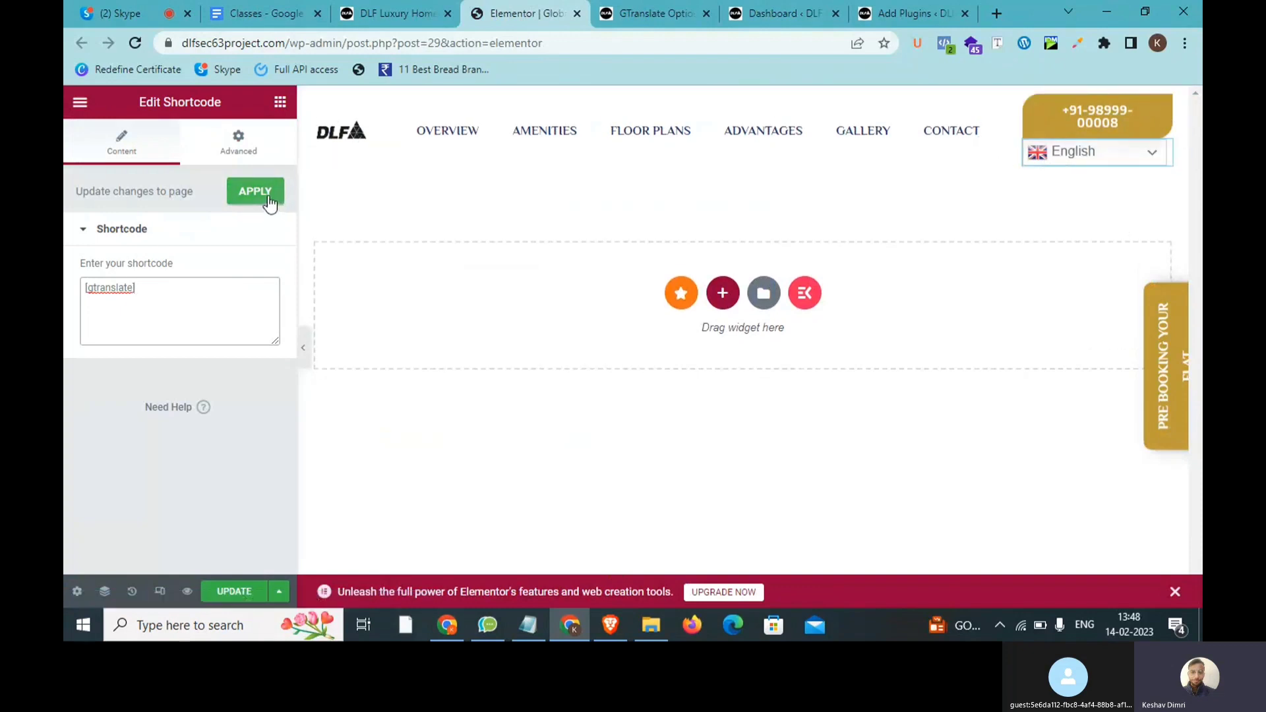
click(221, 595)
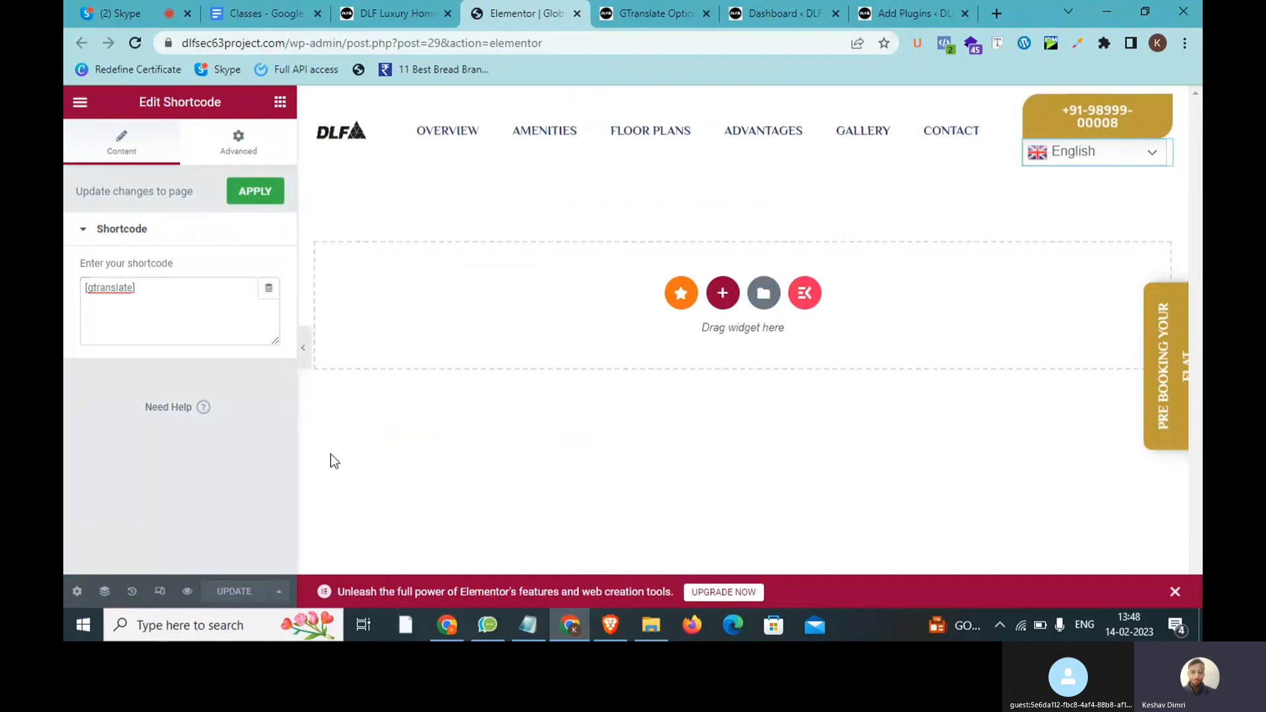
- Reload the site's homepage and test the header language switcher by translating the page into German
click(362, 11)
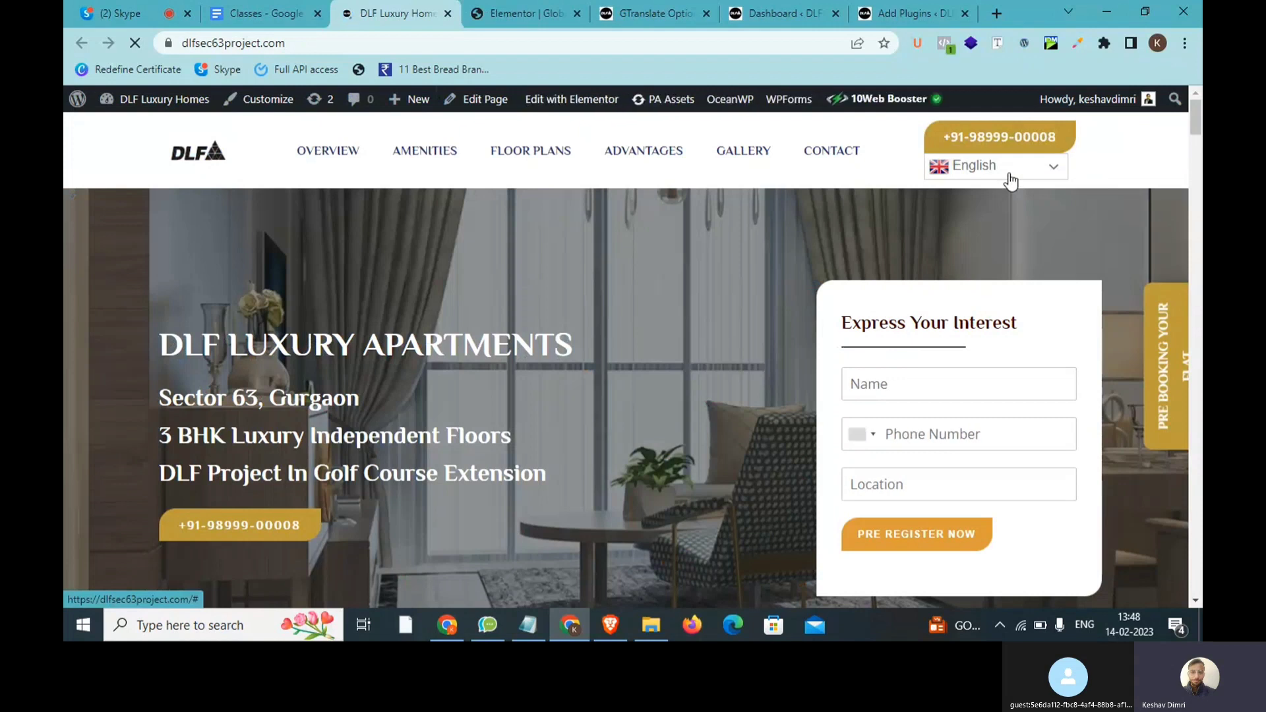
click(1052, 167)
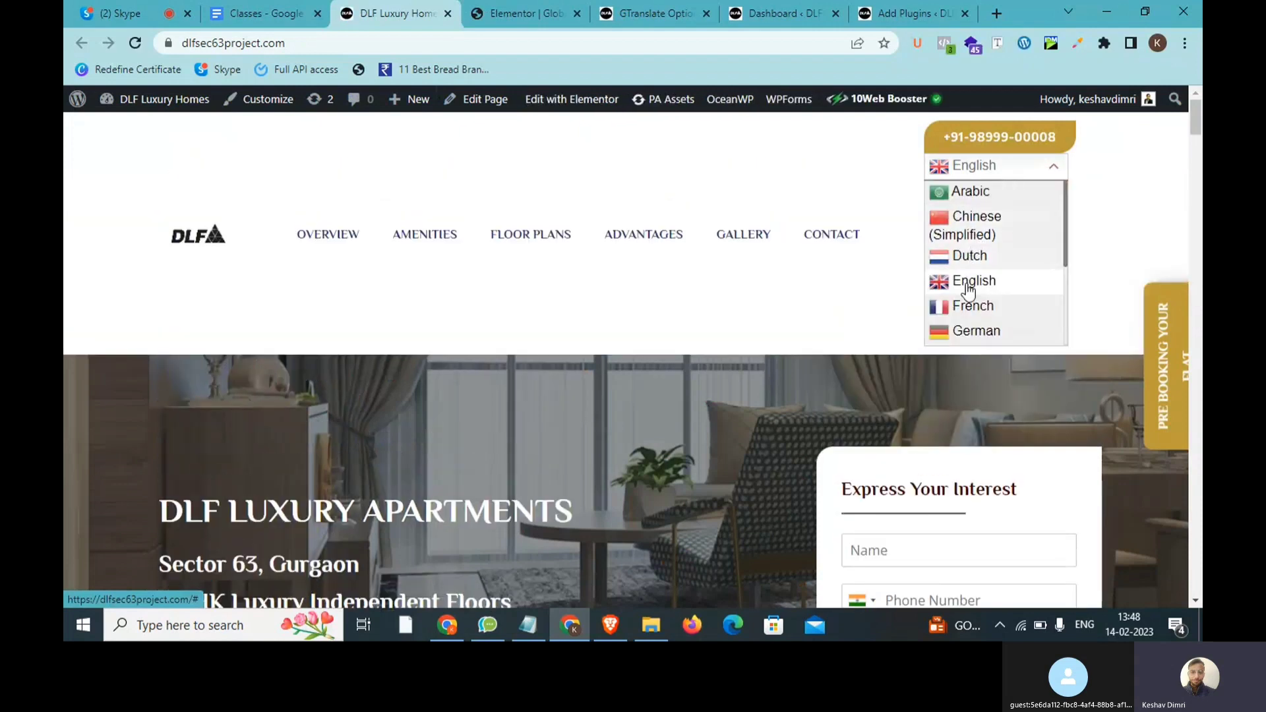
click(975, 331)
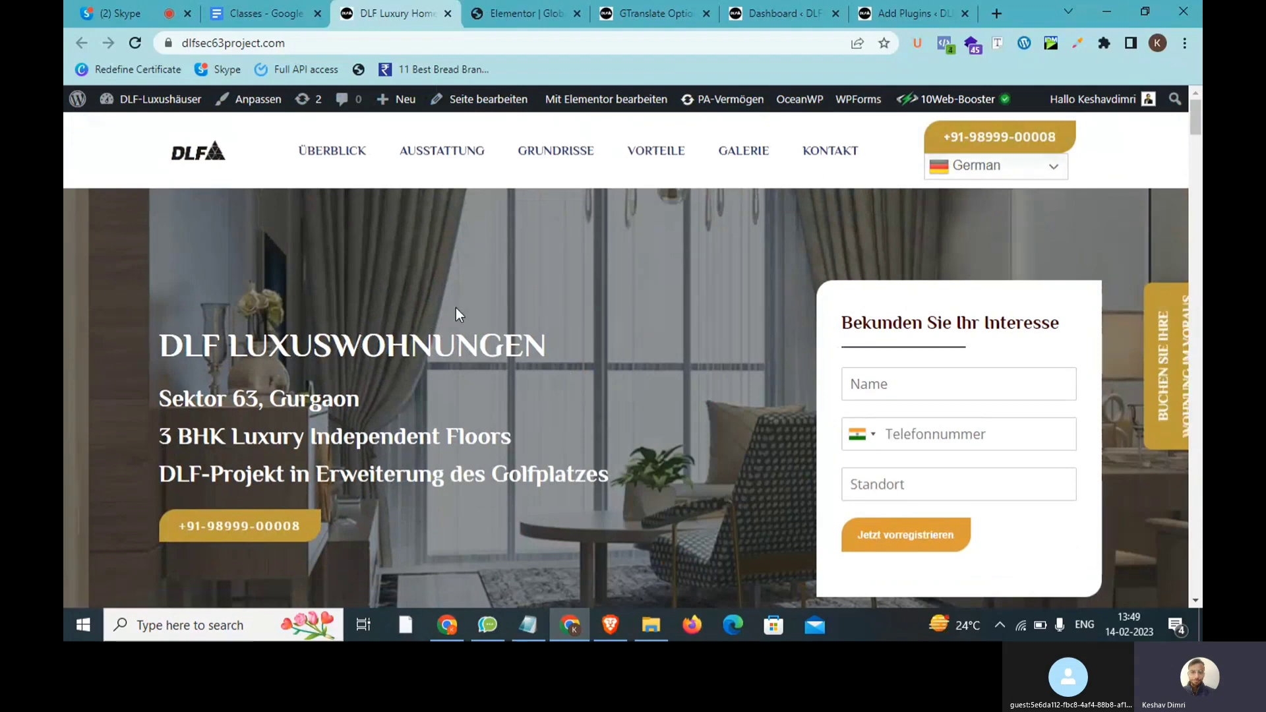
scroll(456, 307, down, 1)
scroll(528, 277, up, 1)
- Switch the homepage language to Hindi with the header language switcher
click(1030, 168)
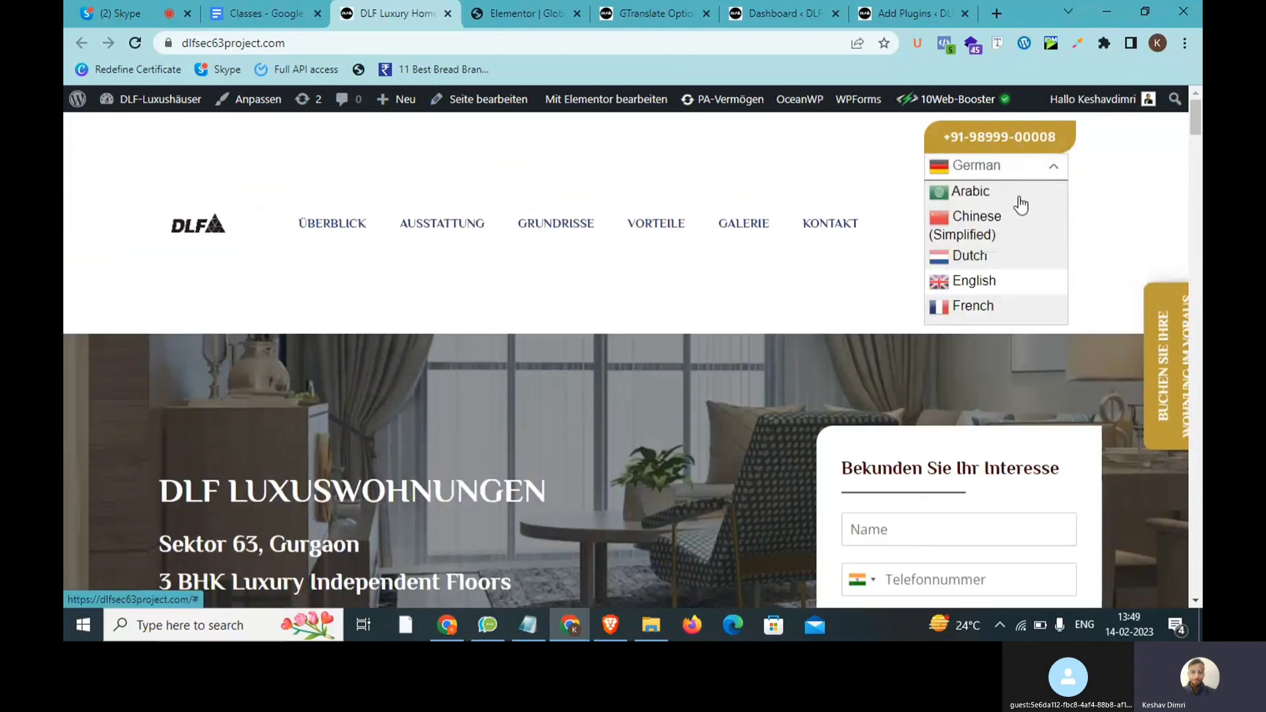
scroll(981, 316, down, 2)
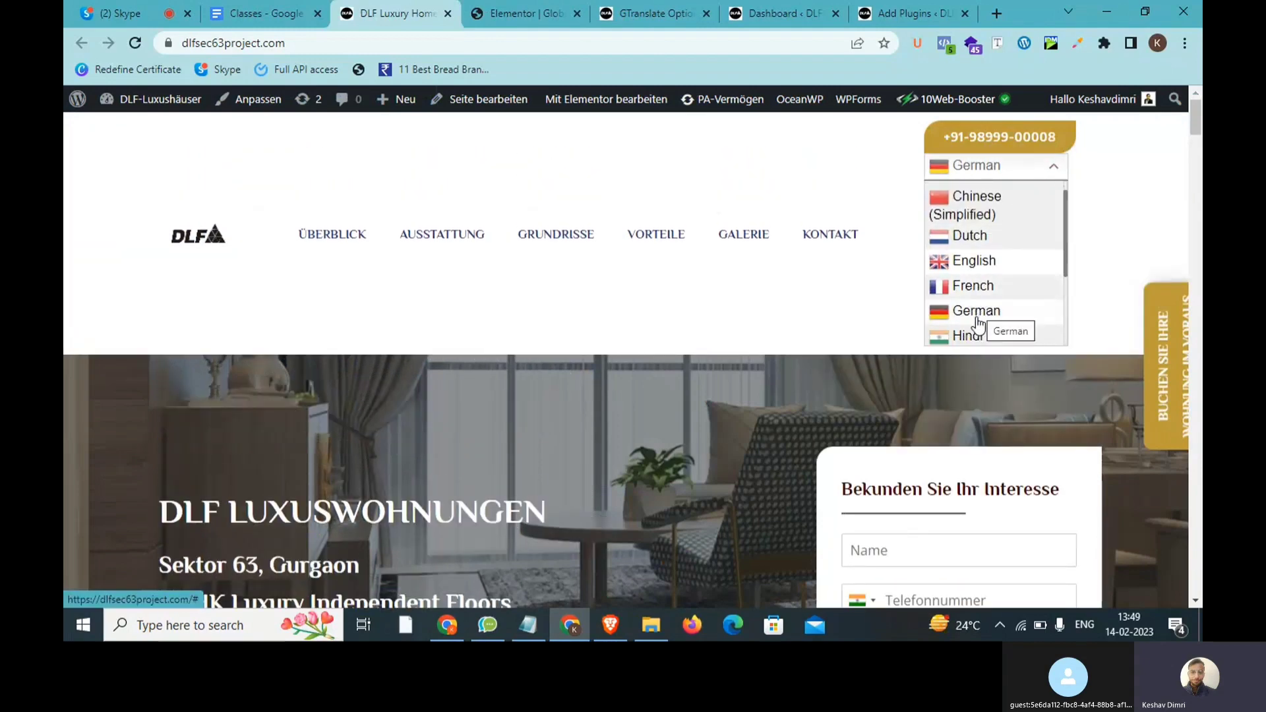
click(969, 337)
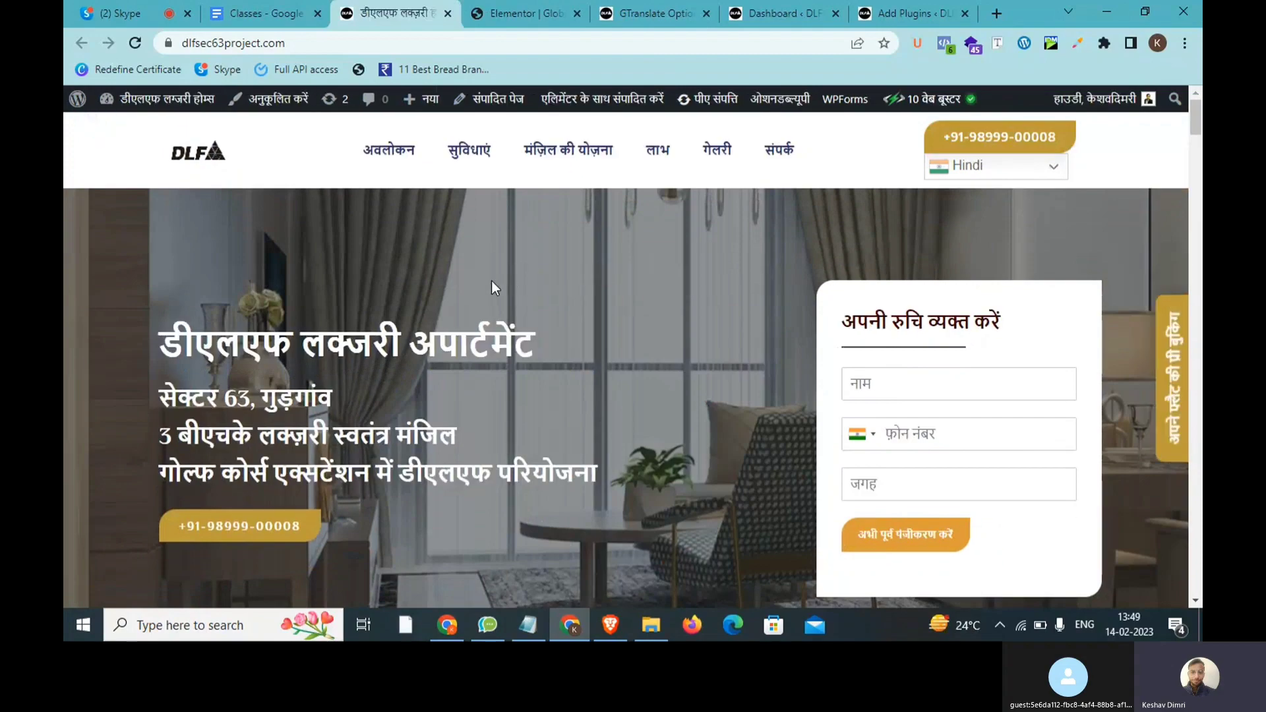
- Examine the homepage sections for their Hindi translation, from the project description through the amenities to the photo gallery
scroll(491, 281, down, 10)
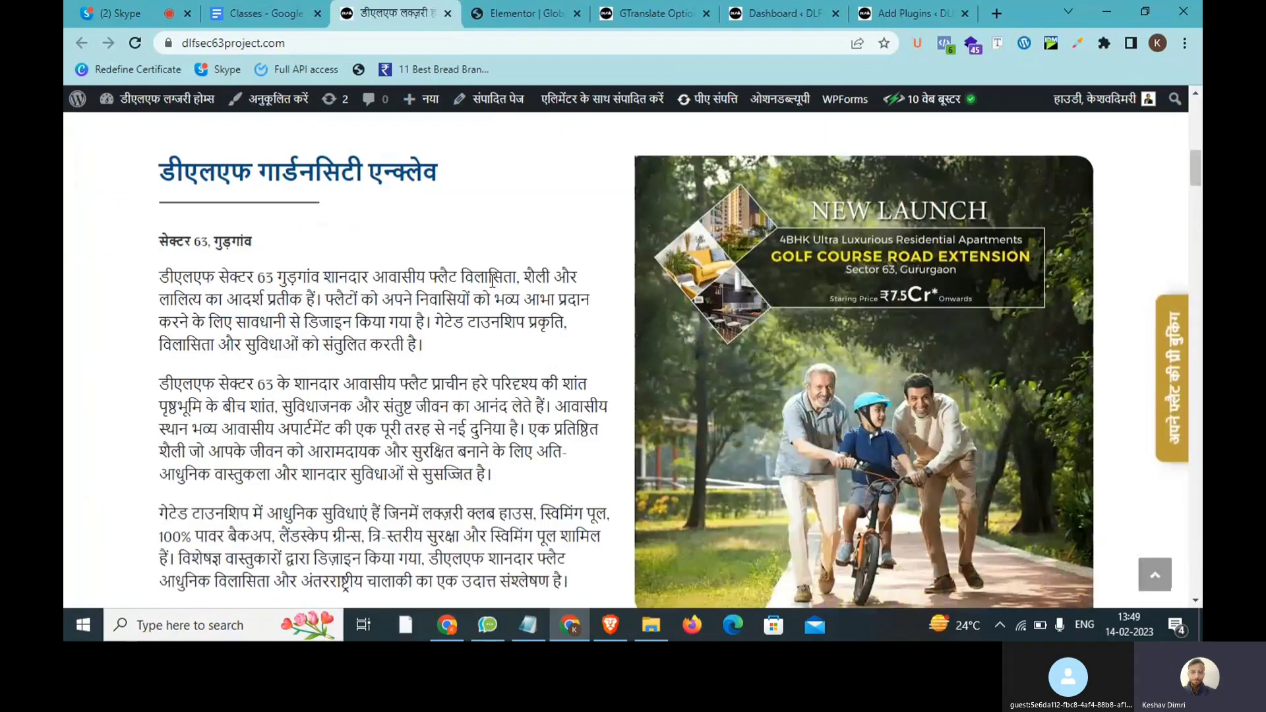
scroll(492, 282, down, 6)
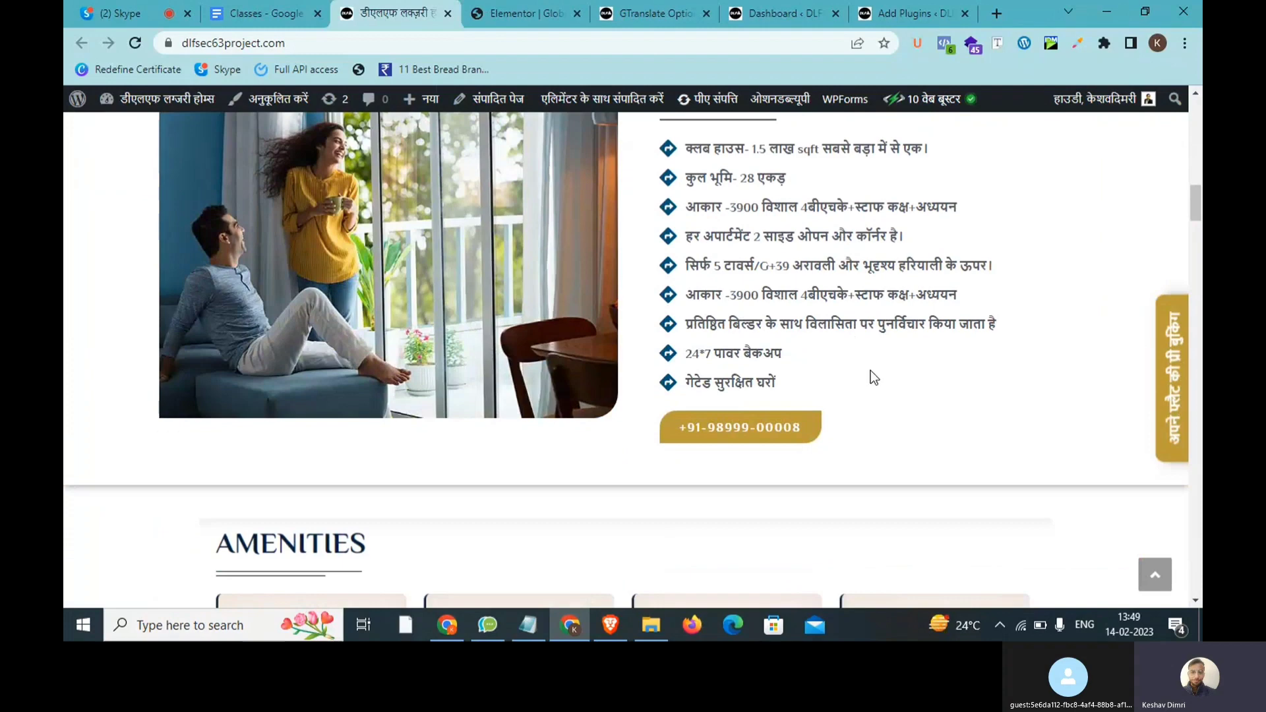
drag(873, 377, 670, 205)
scroll(611, 294, down, 5)
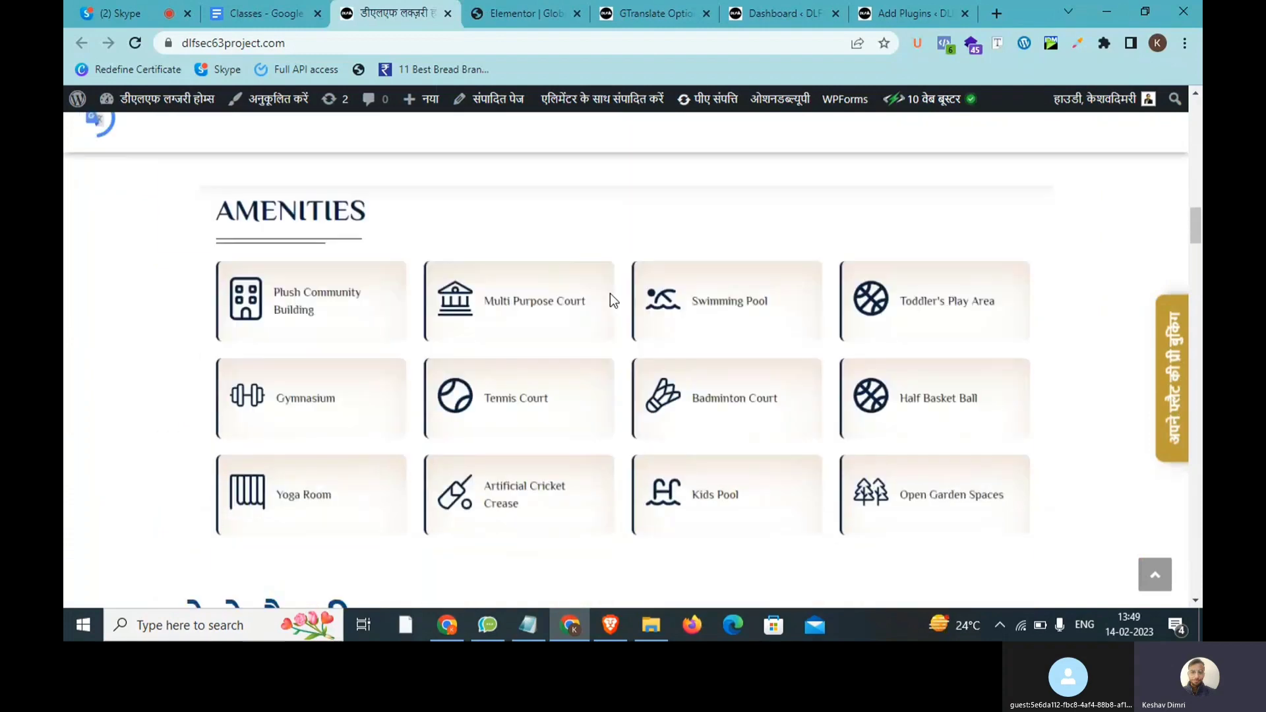
scroll(700, 284, down, 5)
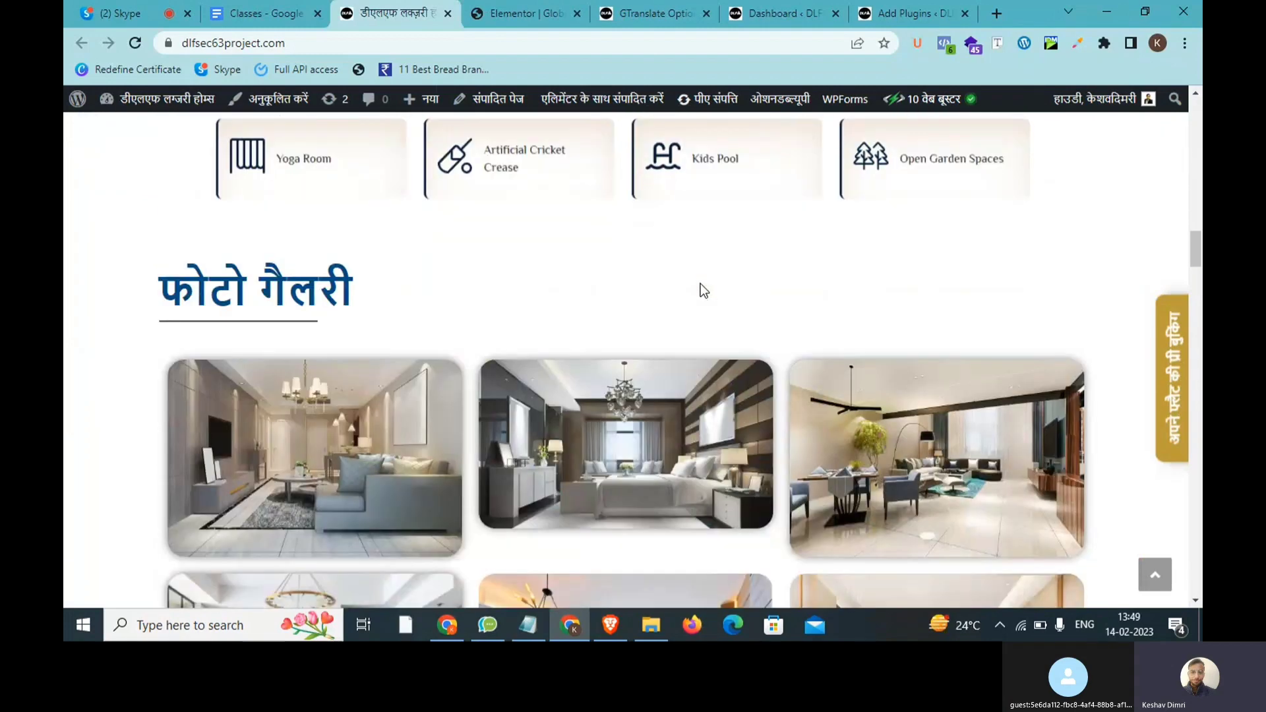
scroll(523, 200, up, 4)
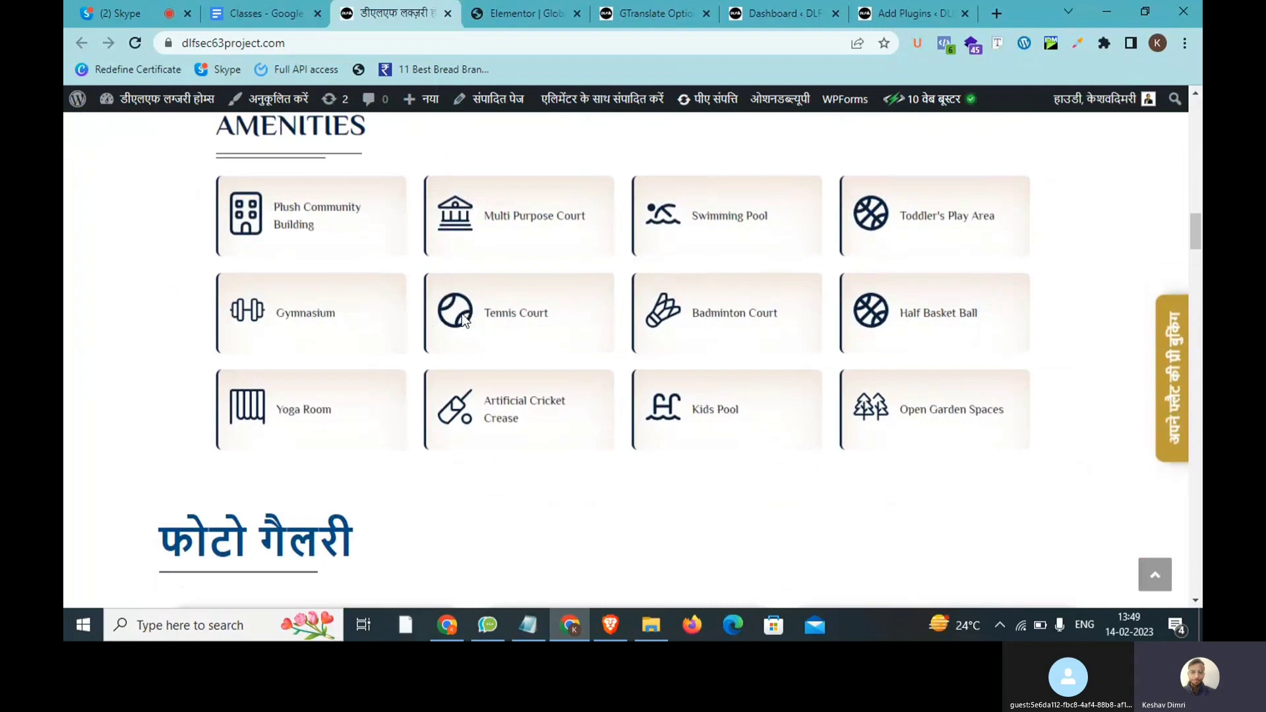
scroll(517, 299, down, 6)
scroll(513, 298, up, 2)
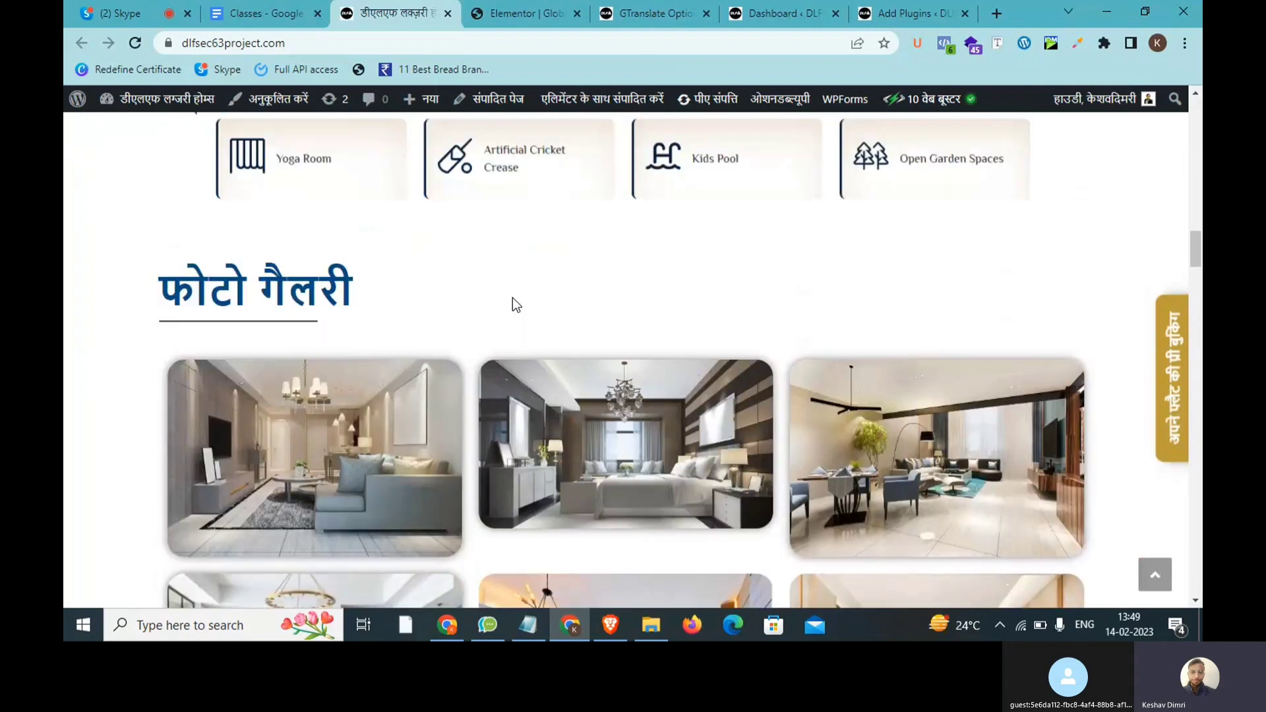
drag(369, 303, 158, 296)
scroll(639, 314, down, 5)
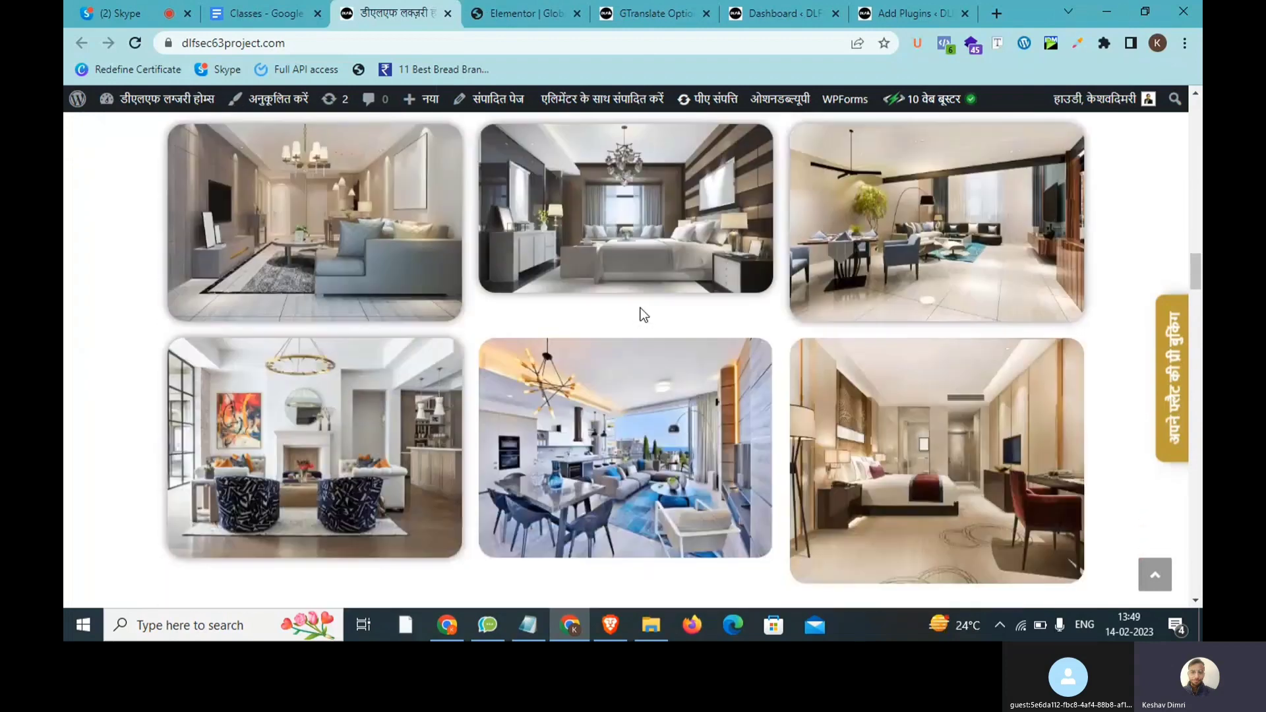
- Switch the homepage language to Chinese (Simplified) and check the translated banner and enquiry form
drag(1196, 280, 1194, 108)
click(1007, 173)
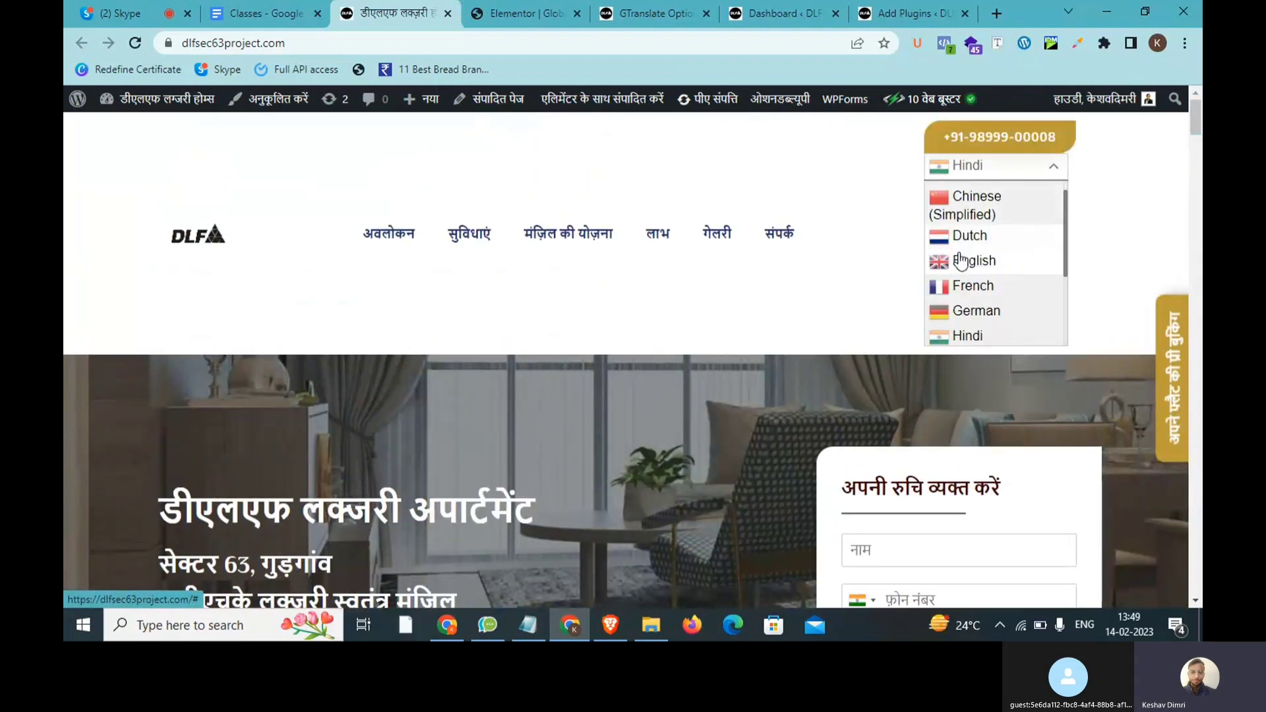
click(977, 206)
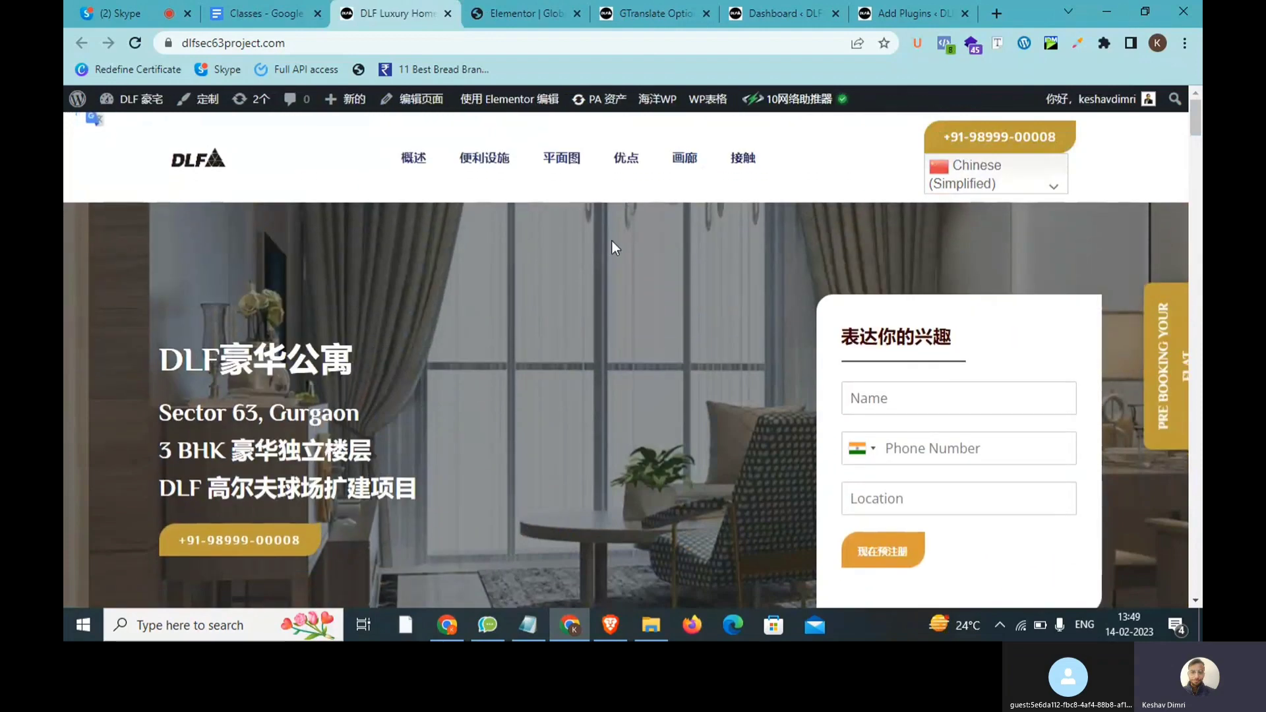
scroll(453, 310, down, 2)
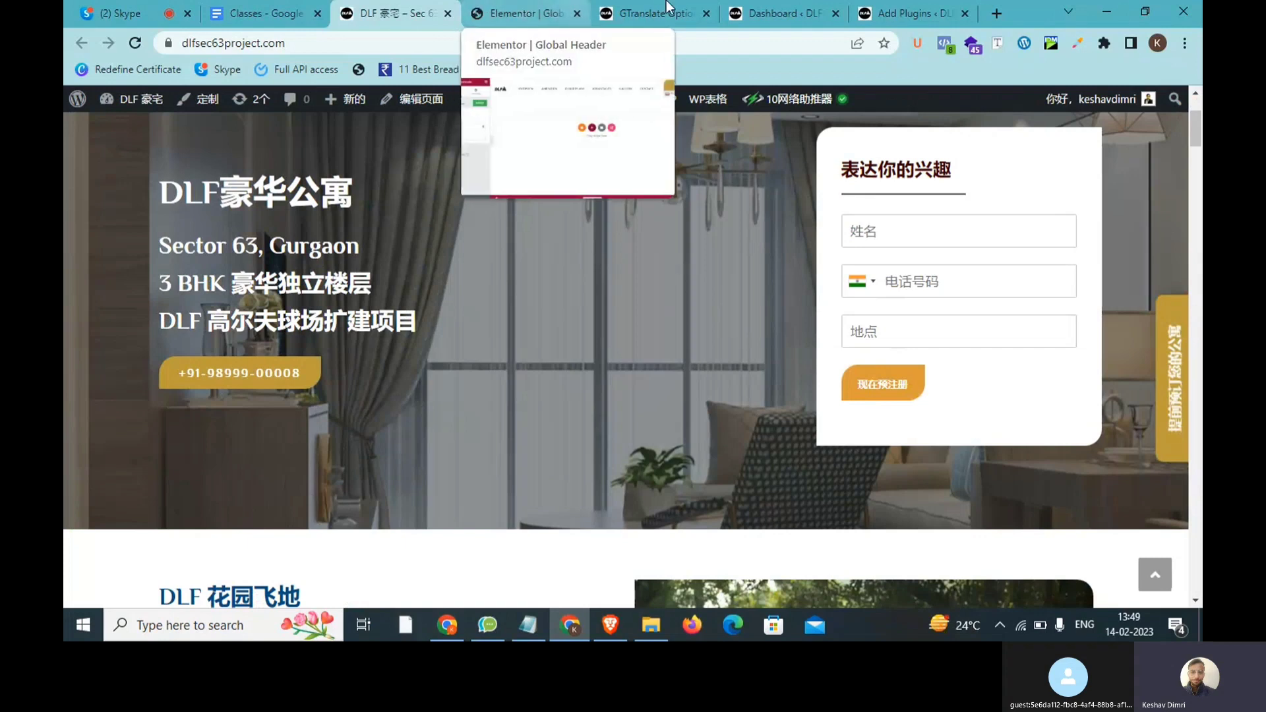
- Review the Classes document's topic on opening the site in the browser's native language and the "Browser >> hindi >> Default" note in Notepad
click(258, 13)
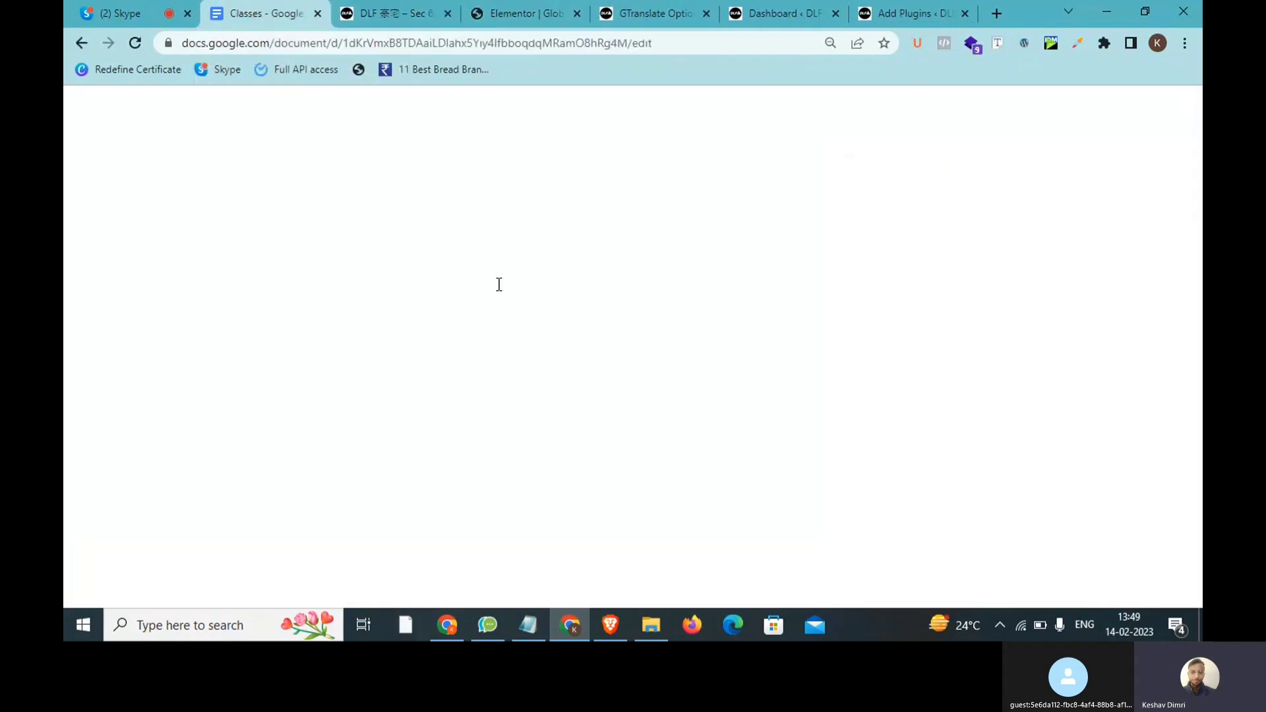
drag(504, 369, 408, 307)
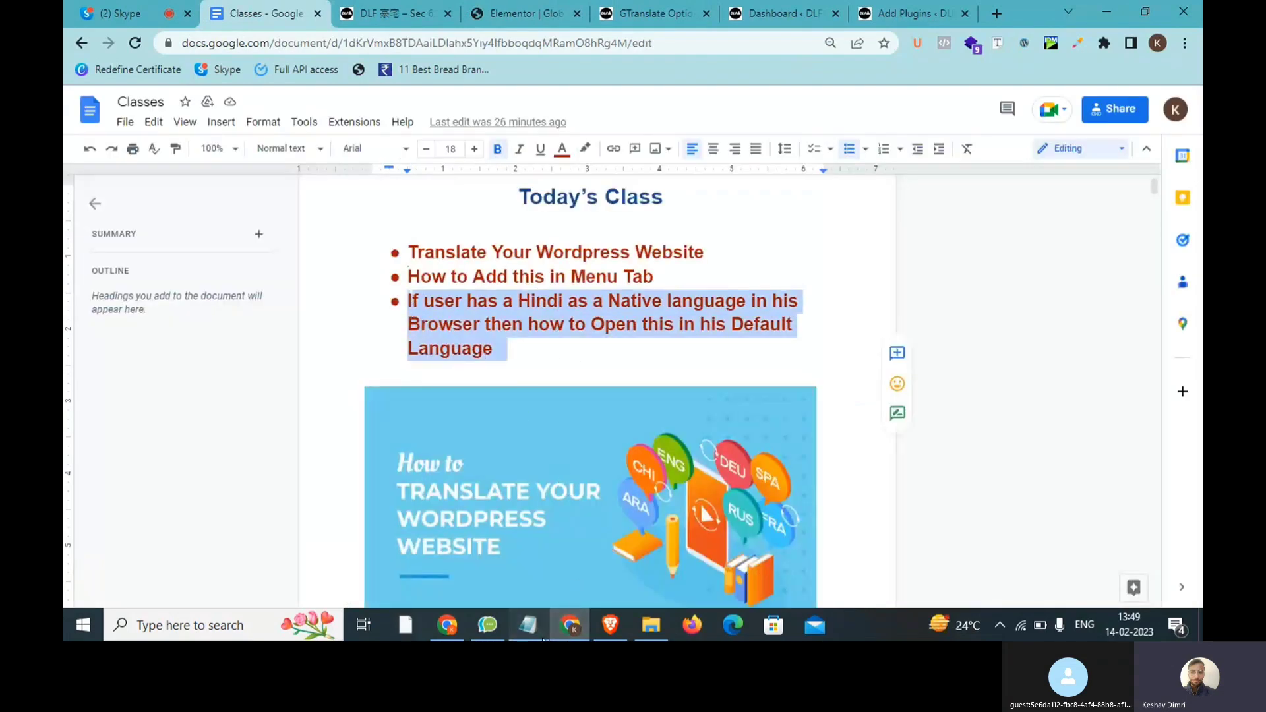
click(527, 624)
drag(859, 209, 575, 188)
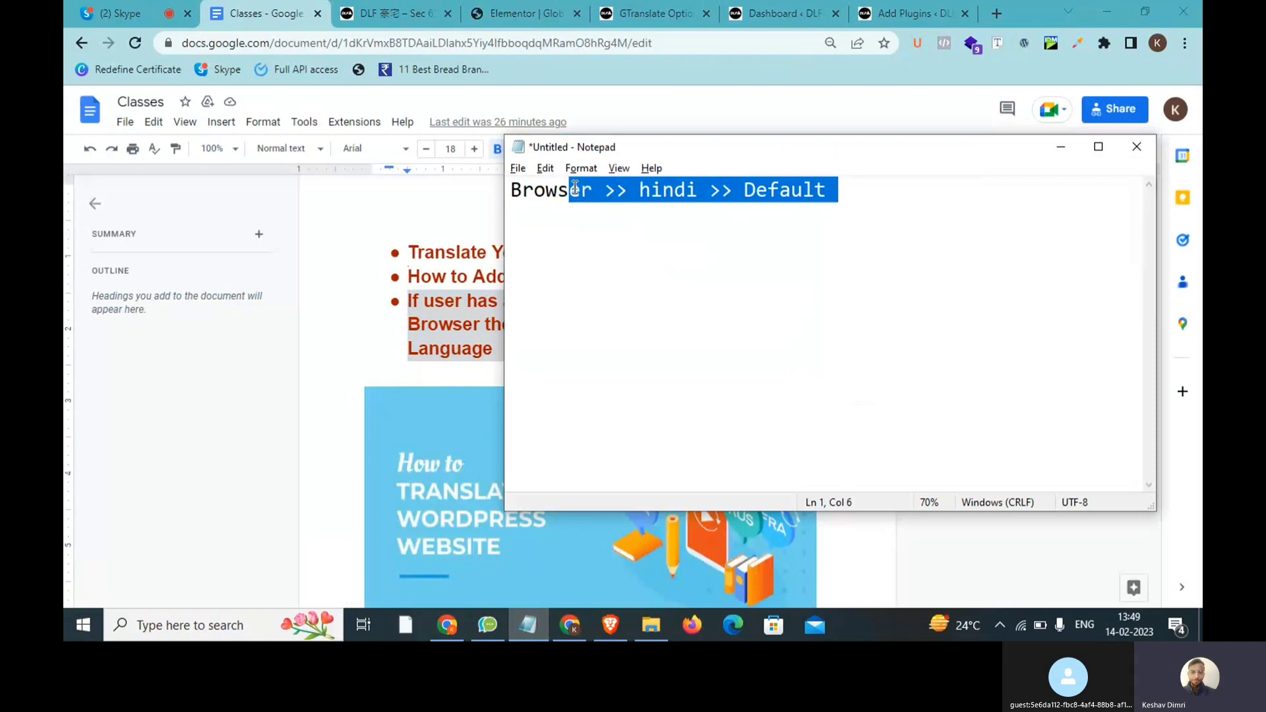
click(676, 198)
double_click(678, 202)
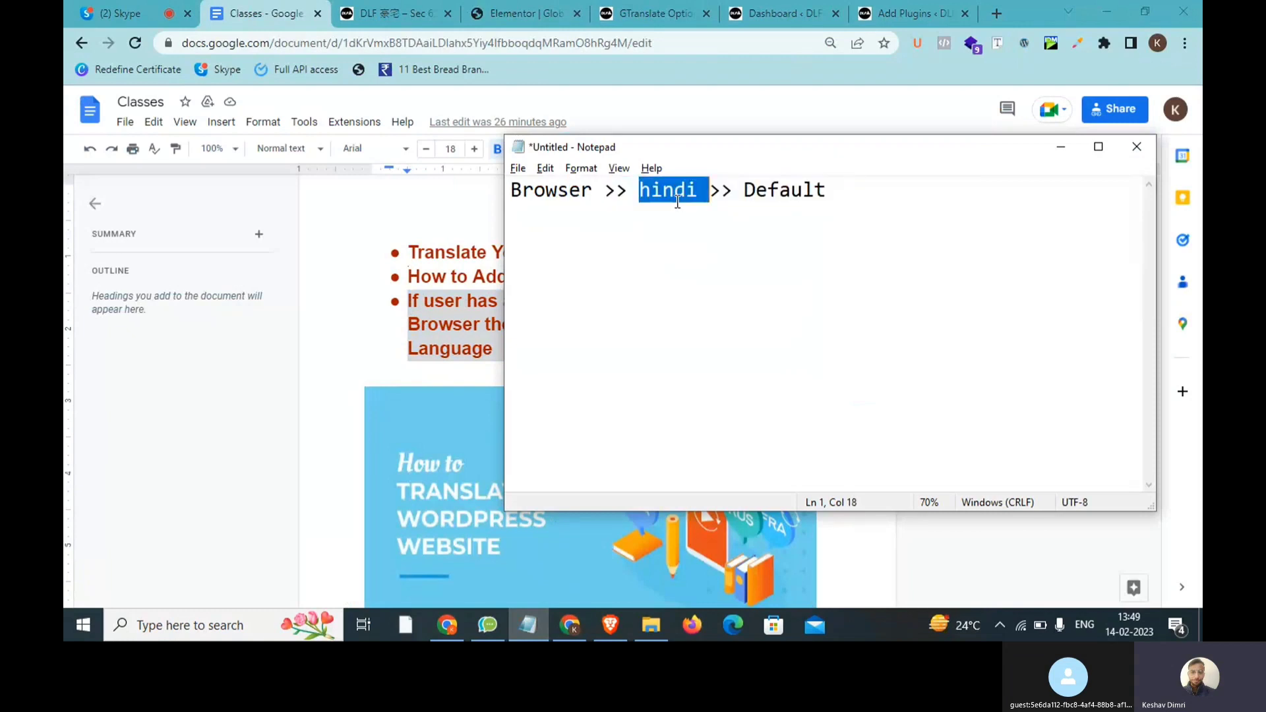
click(711, 202)
drag(848, 192, 511, 172)
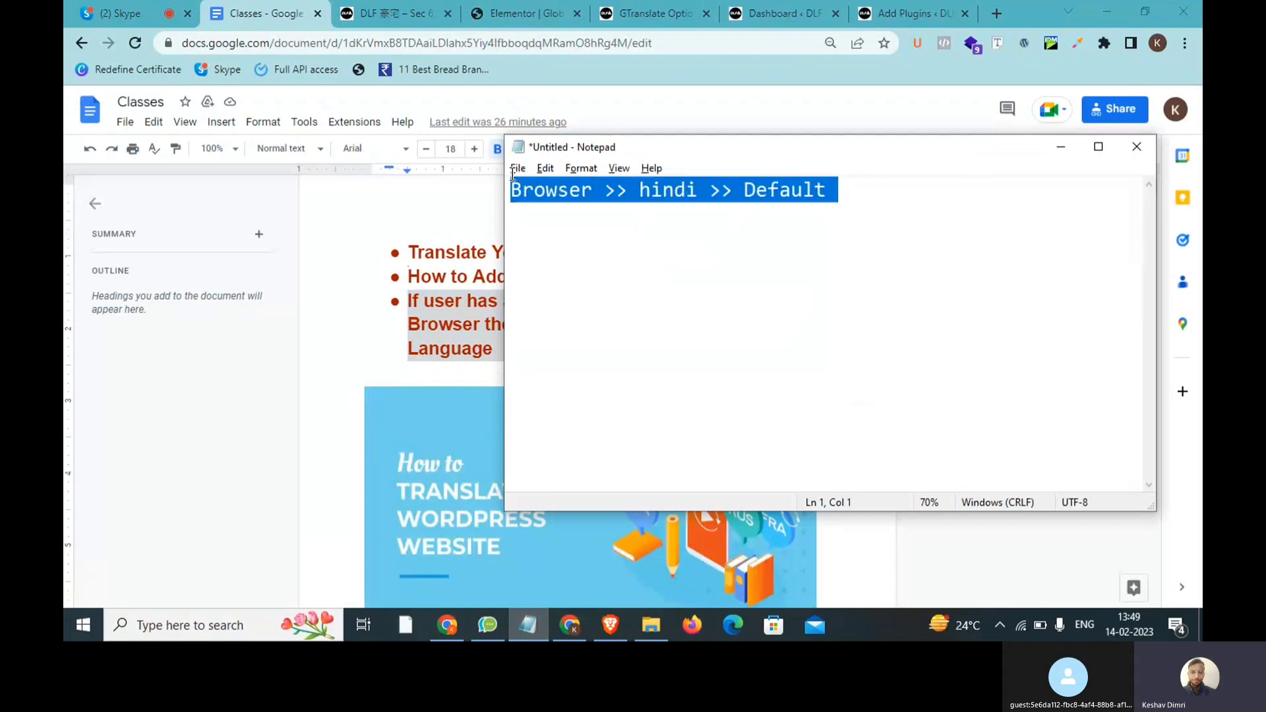
click(697, 194)
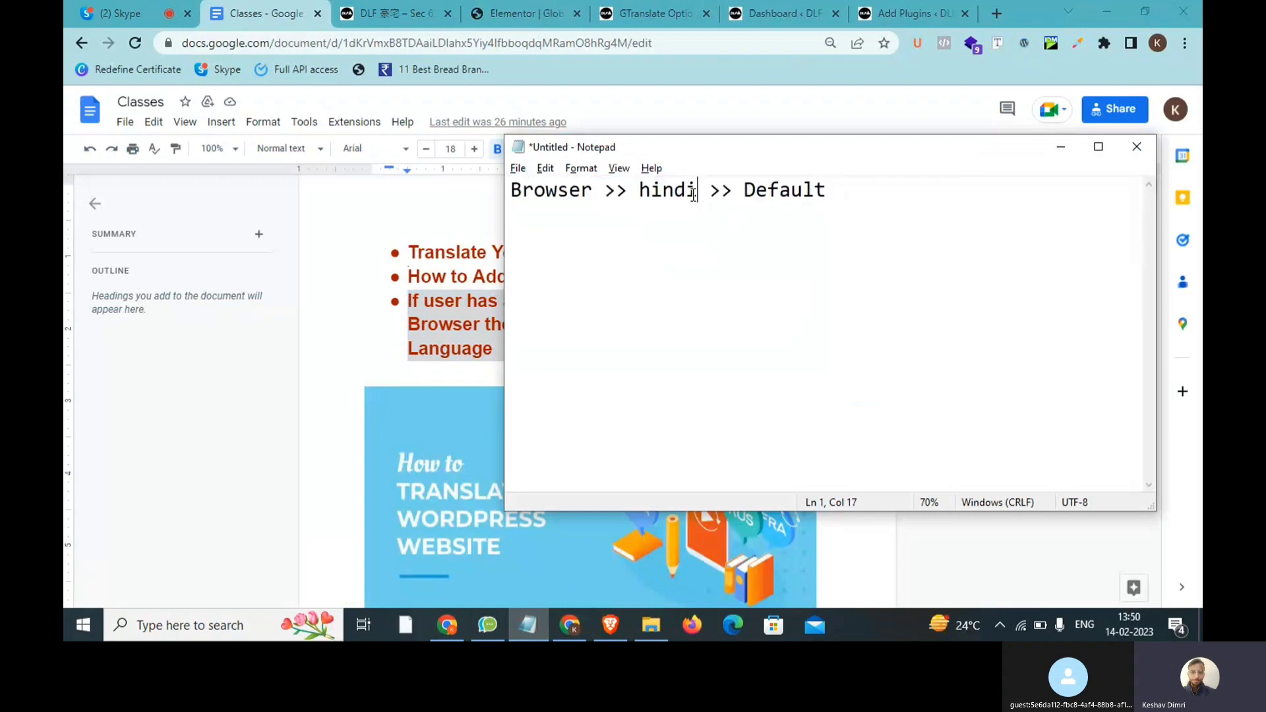
- Enable automatic switching to the browser language in the GTranslate widget options
drag(710, 193, 511, 187)
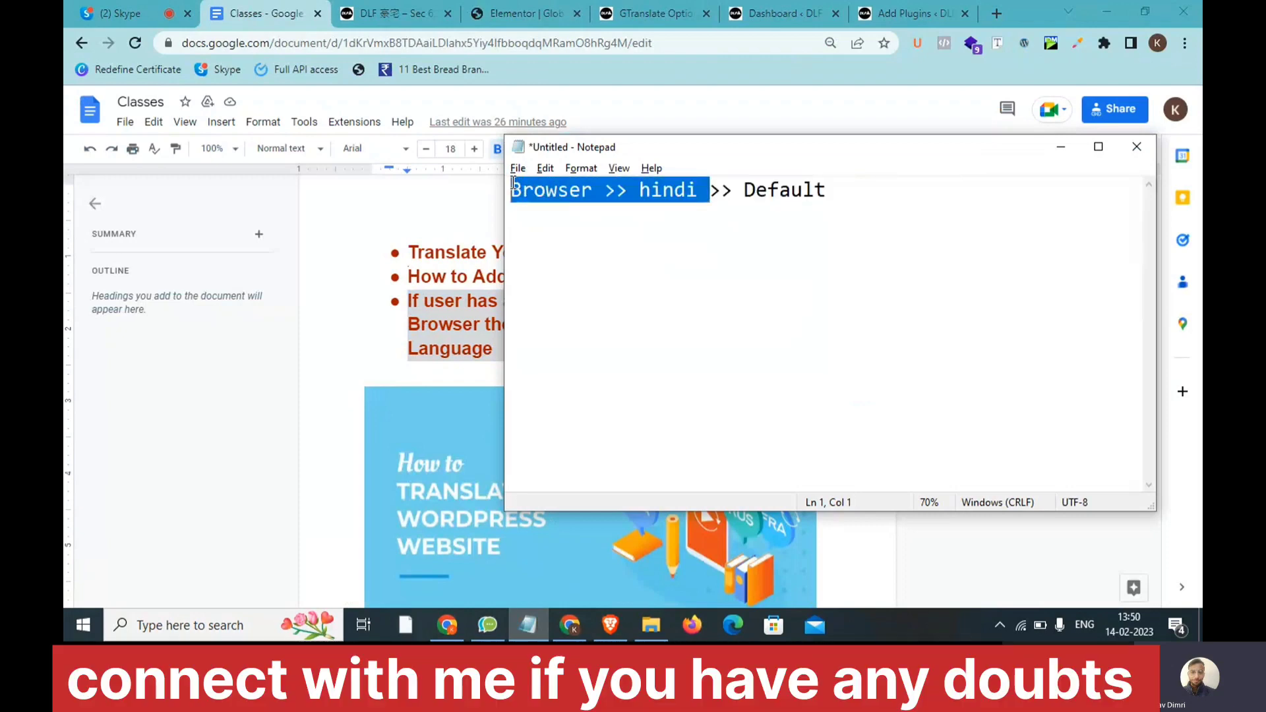
click(394, 8)
click(395, 7)
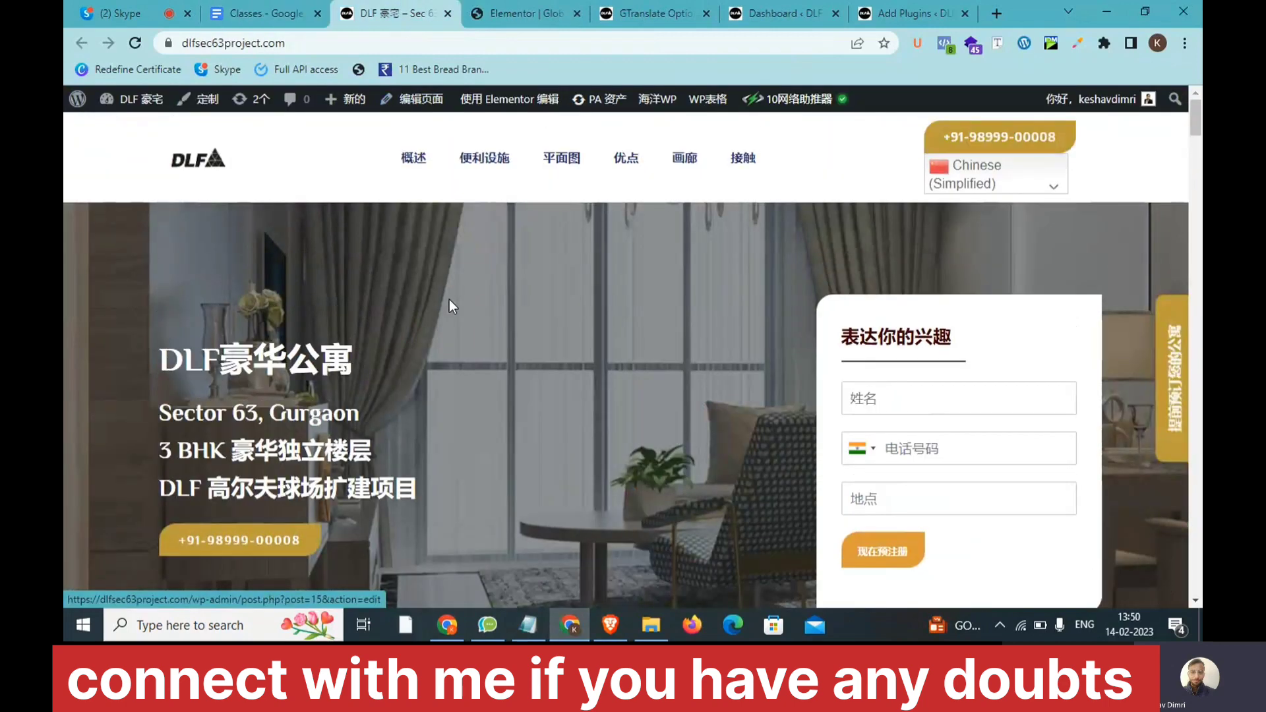
click(639, 5)
scroll(555, 231, up, 10)
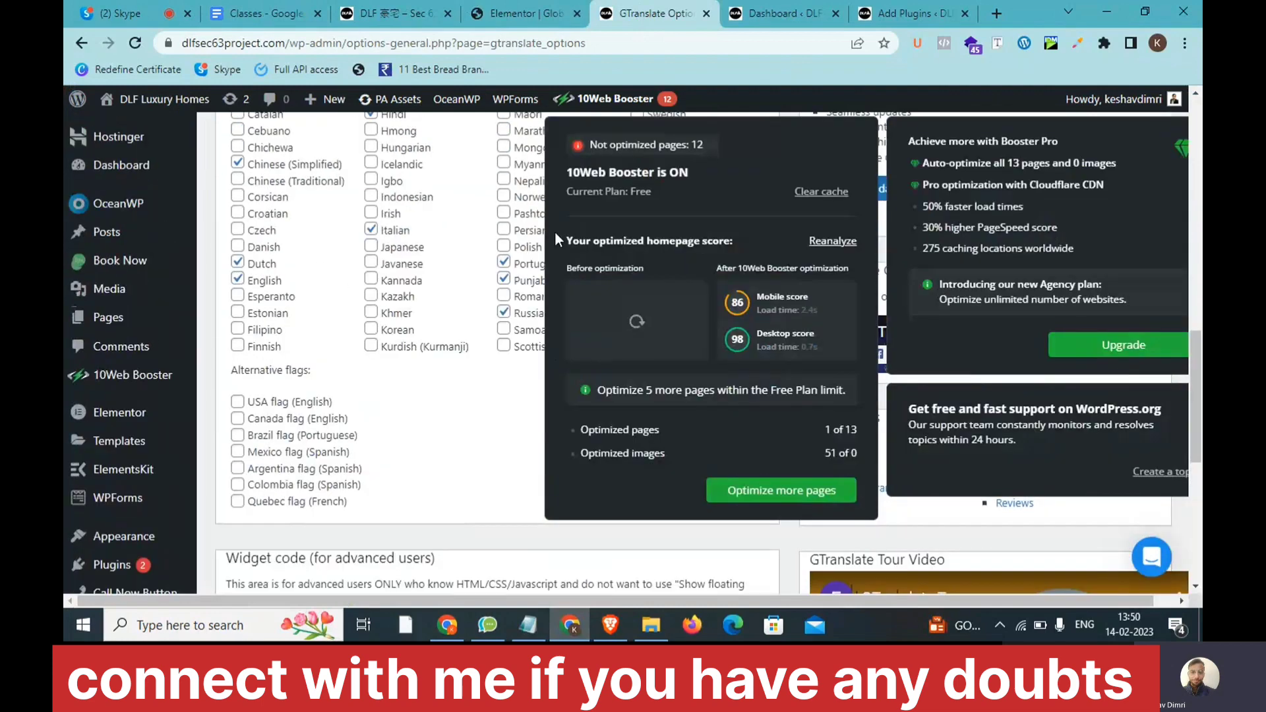
scroll(446, 351, up, 5)
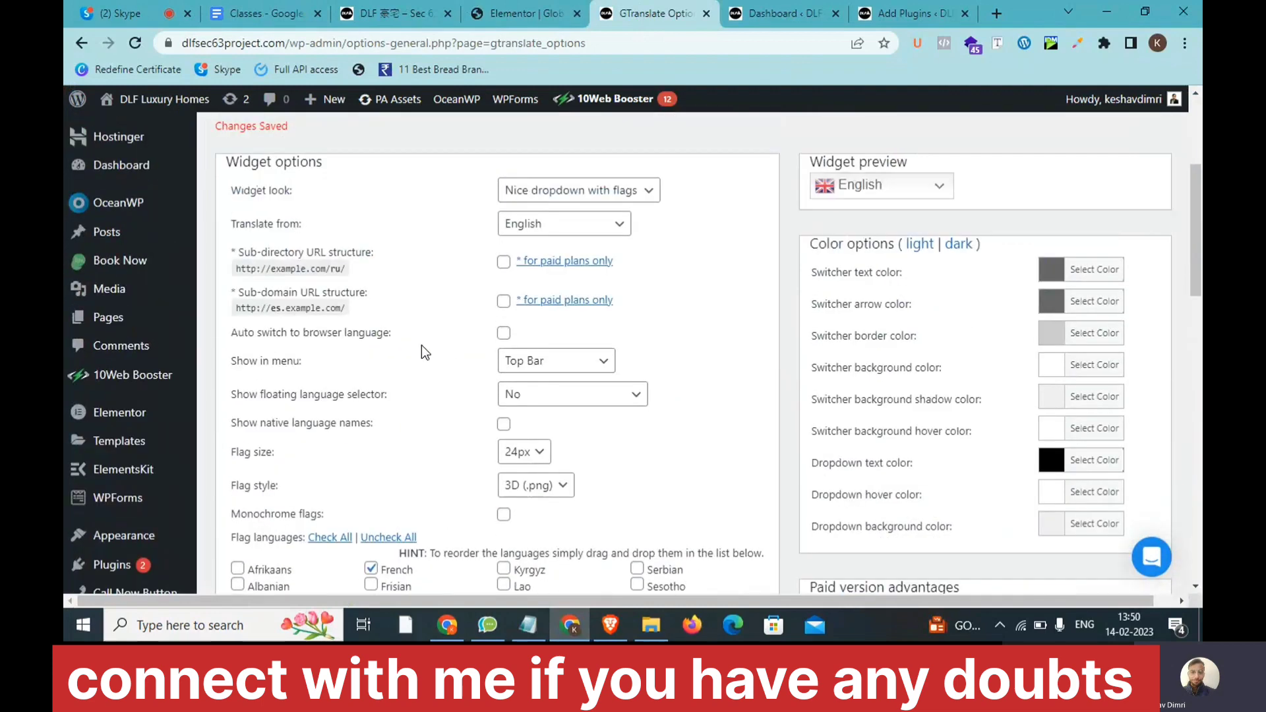
drag(405, 348, 240, 342)
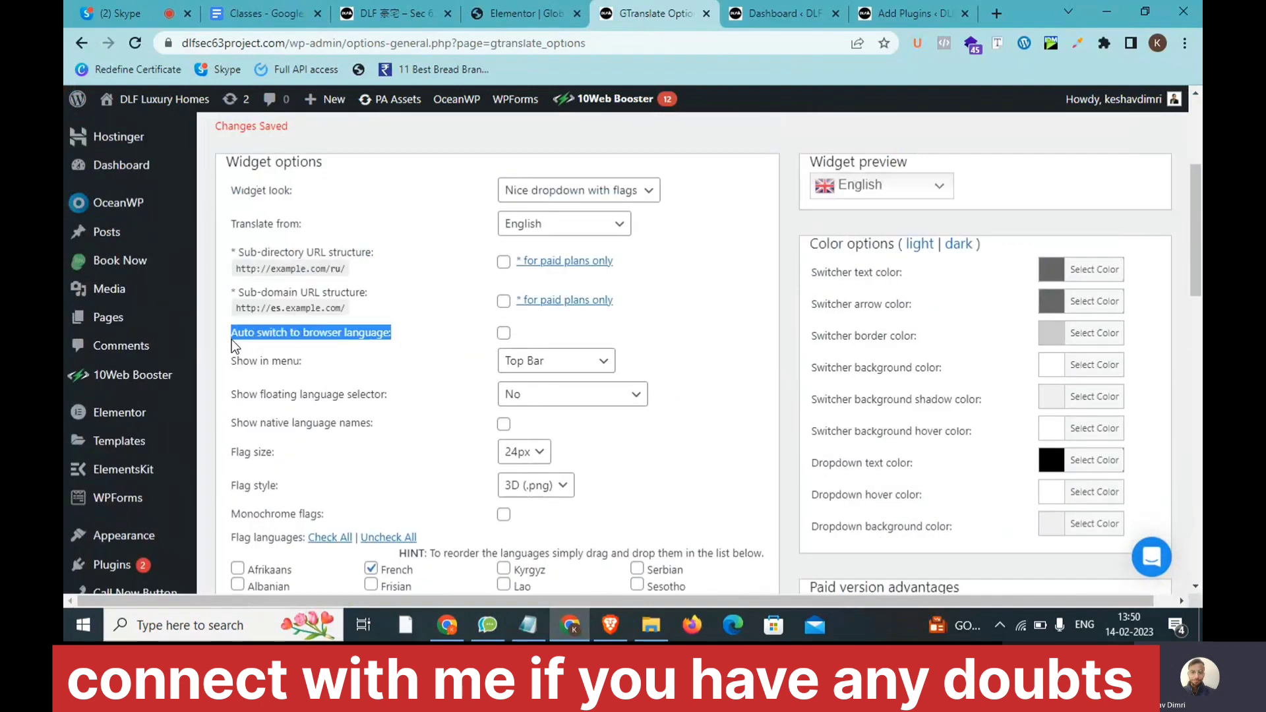
scroll(384, 342, up, 3)
click(540, 332)
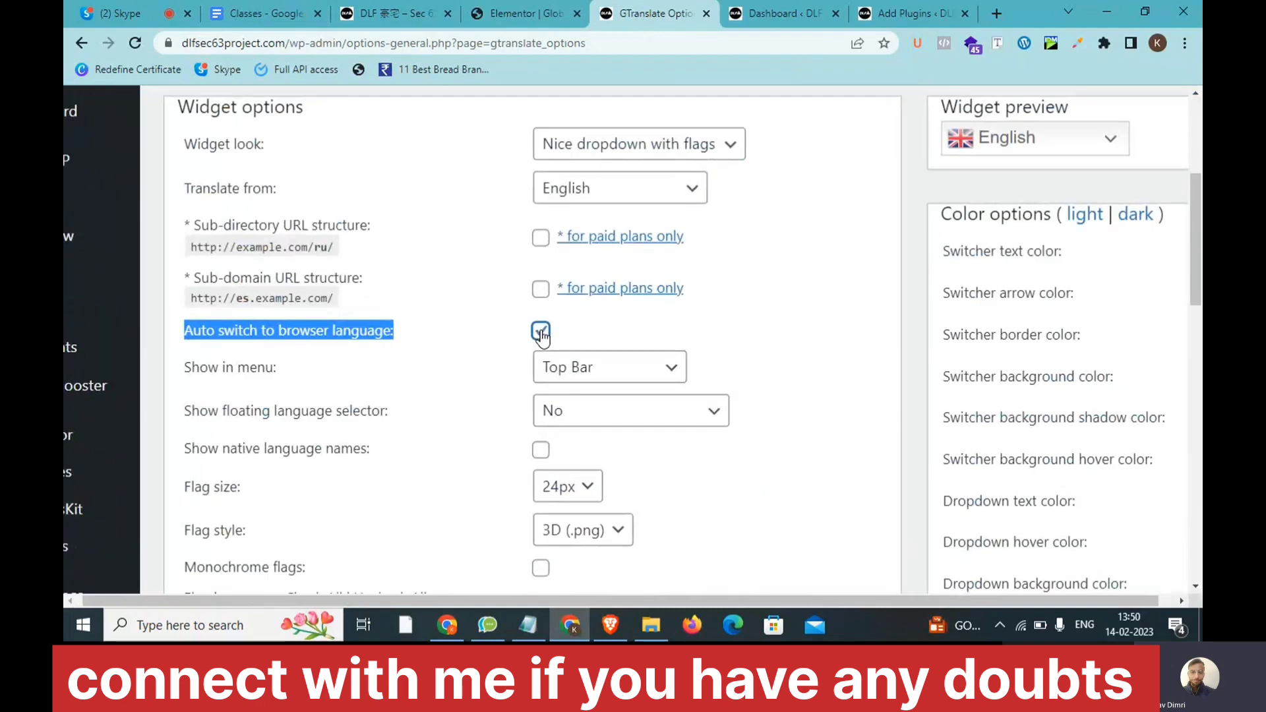
- Save the changed GTranslate settings
scroll(541, 332, down, 3)
scroll(460, 398, down, 3)
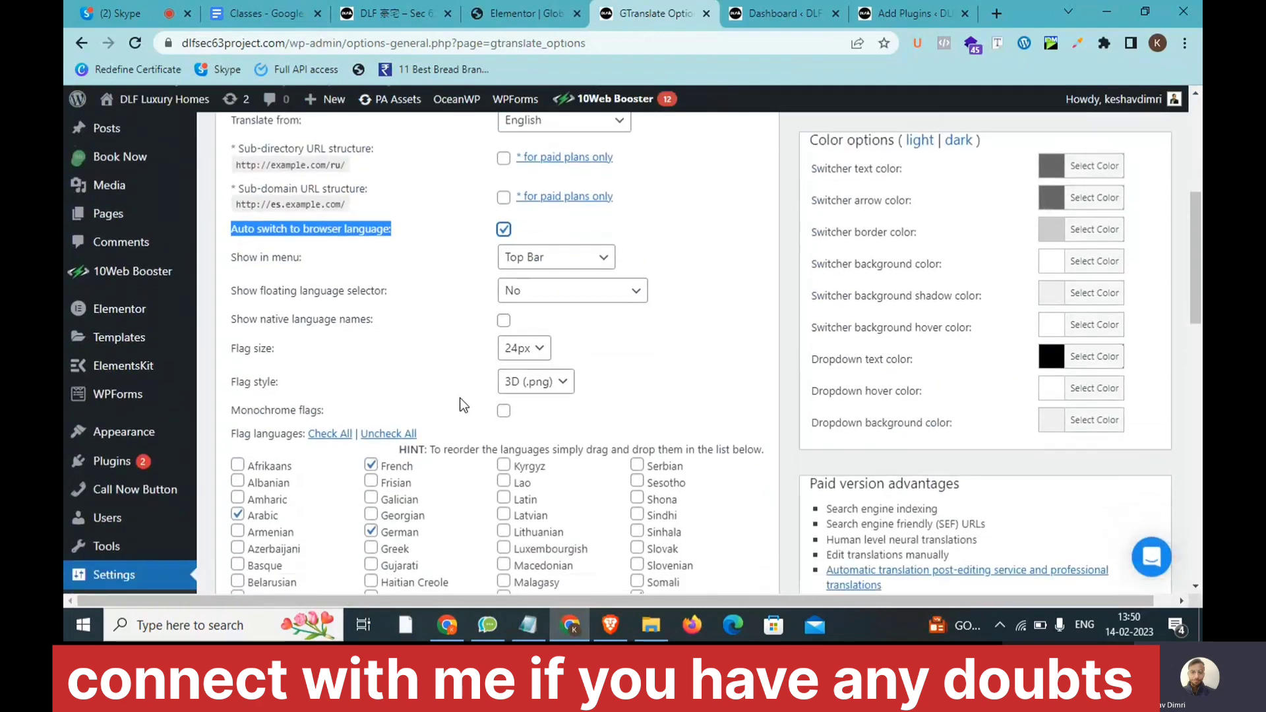
scroll(449, 376, down, 15)
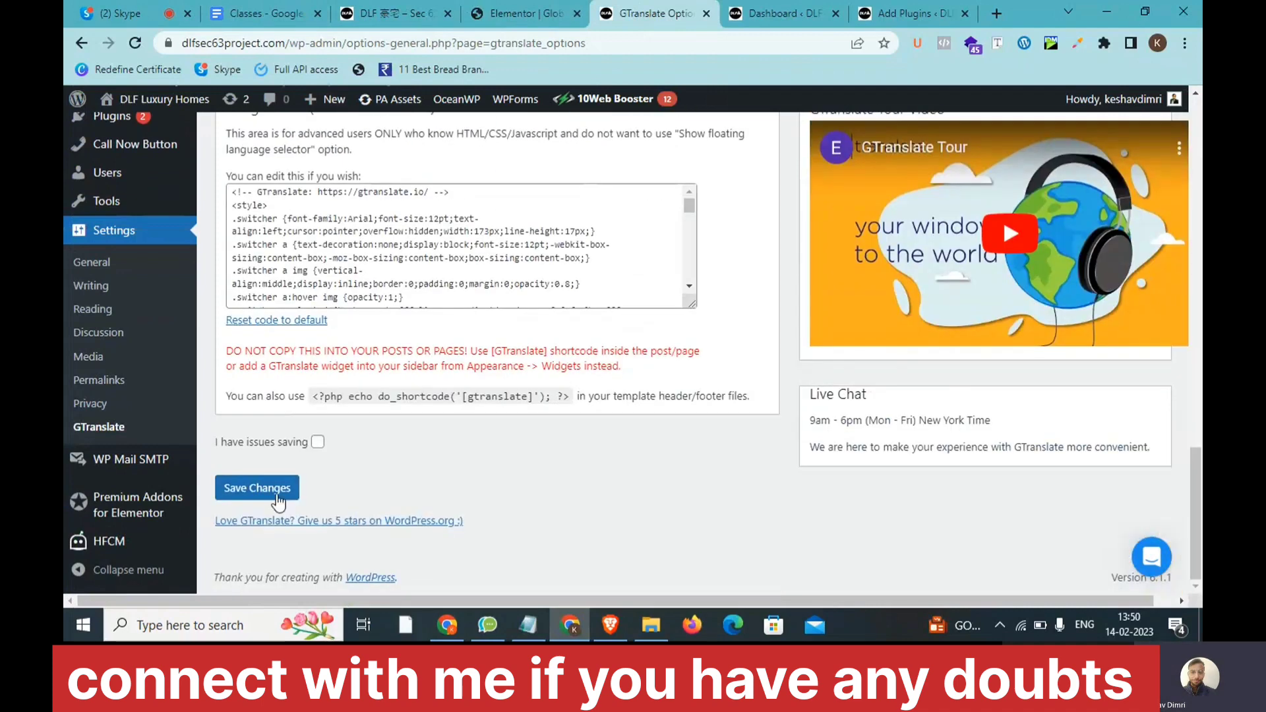
click(277, 499)
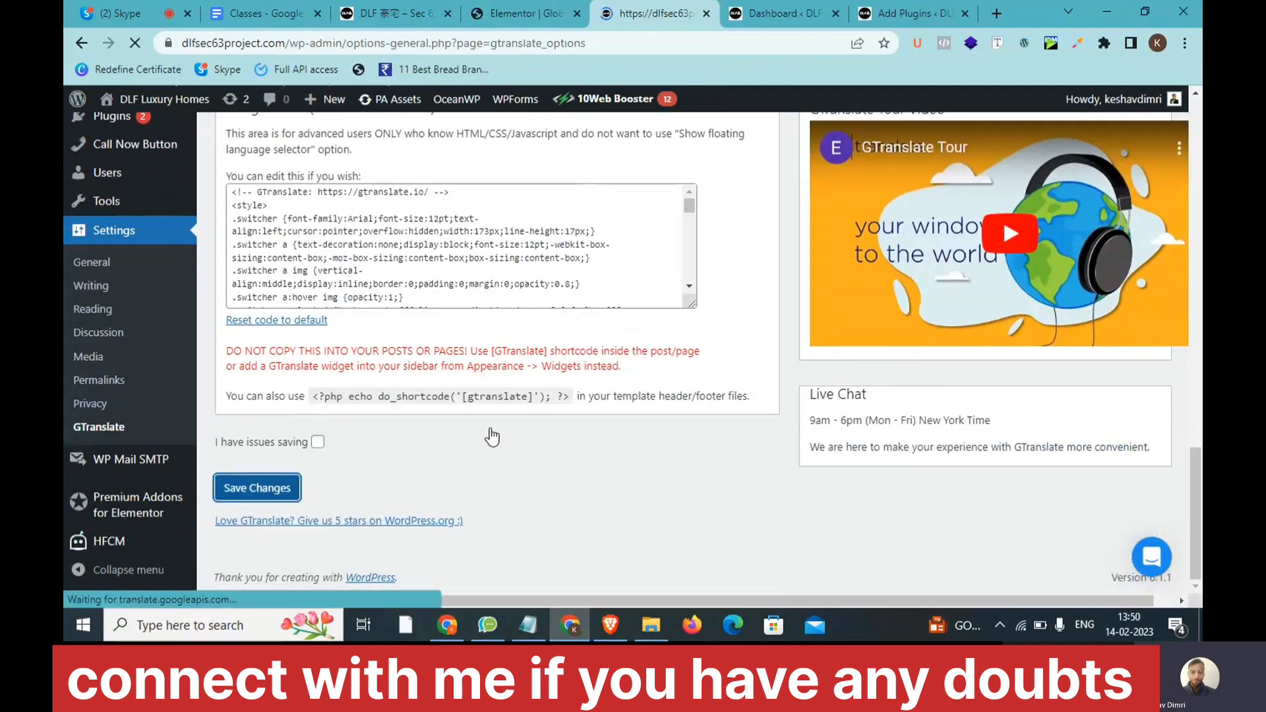
- Review the "Browser >> hindi >> Default" note in Notepad and return to the Classes document
click(527, 626)
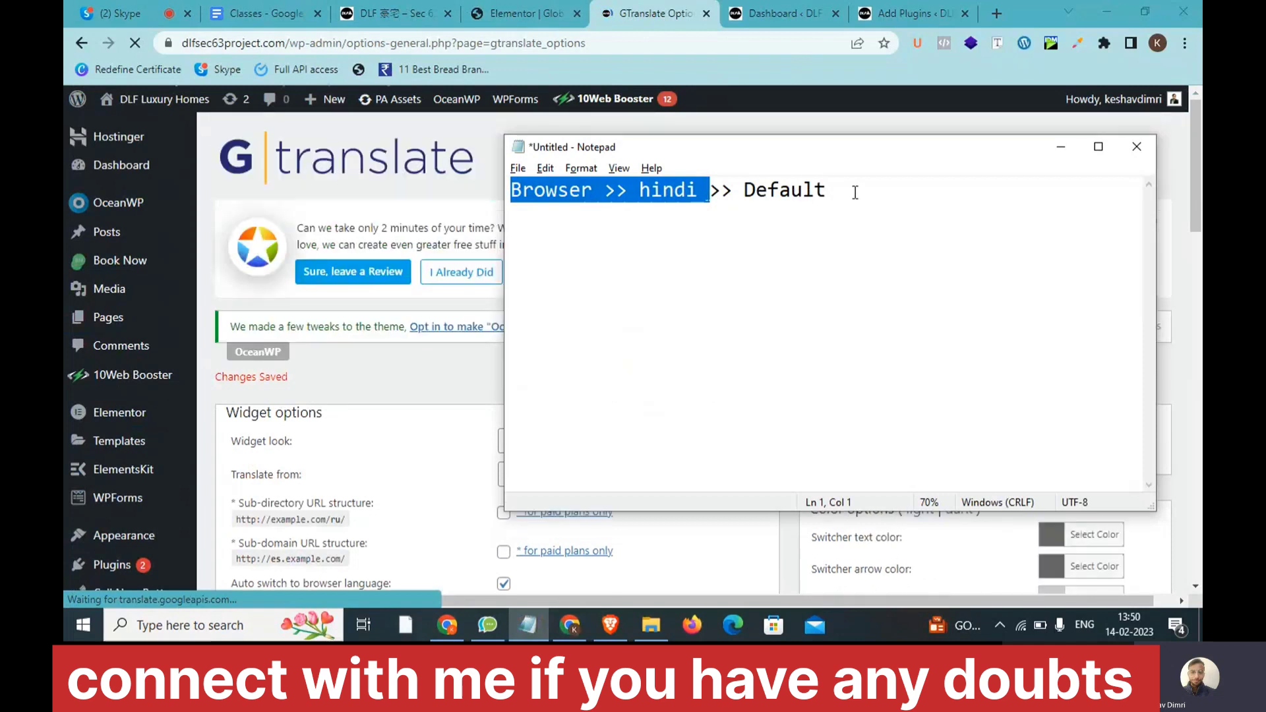
drag(855, 192, 512, 185)
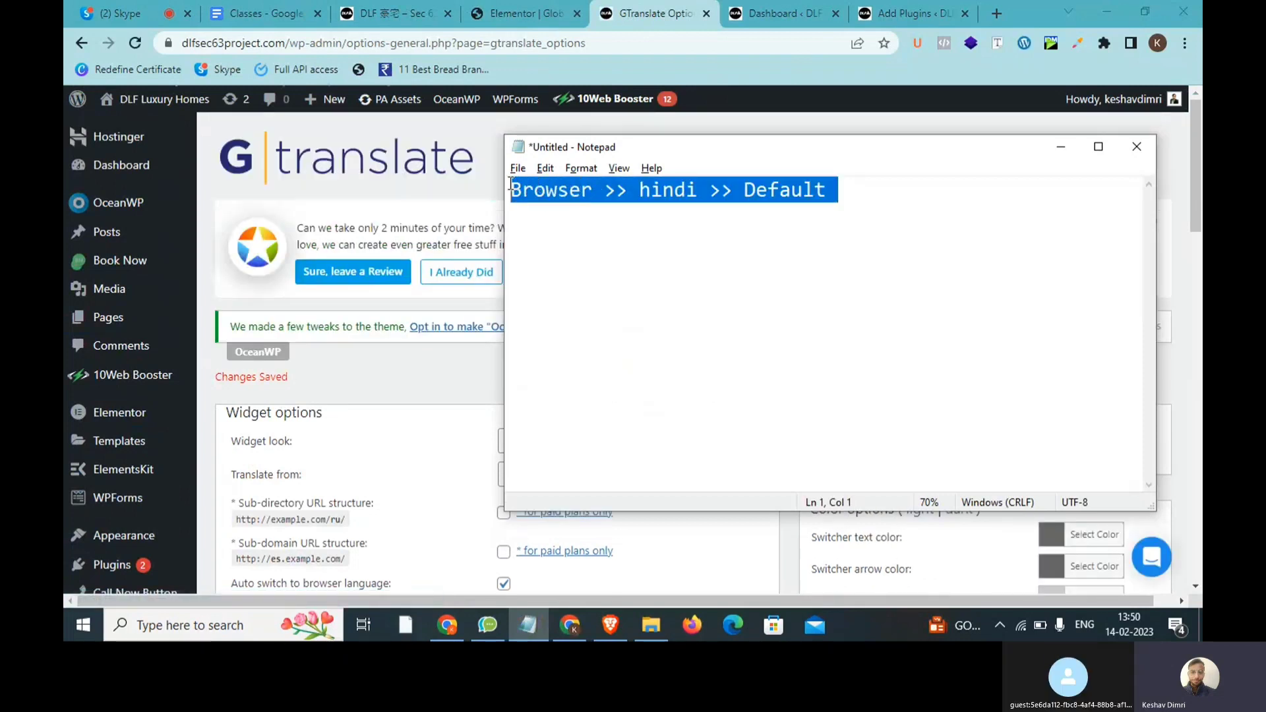
click(875, 189)
drag(875, 189, 492, 179)
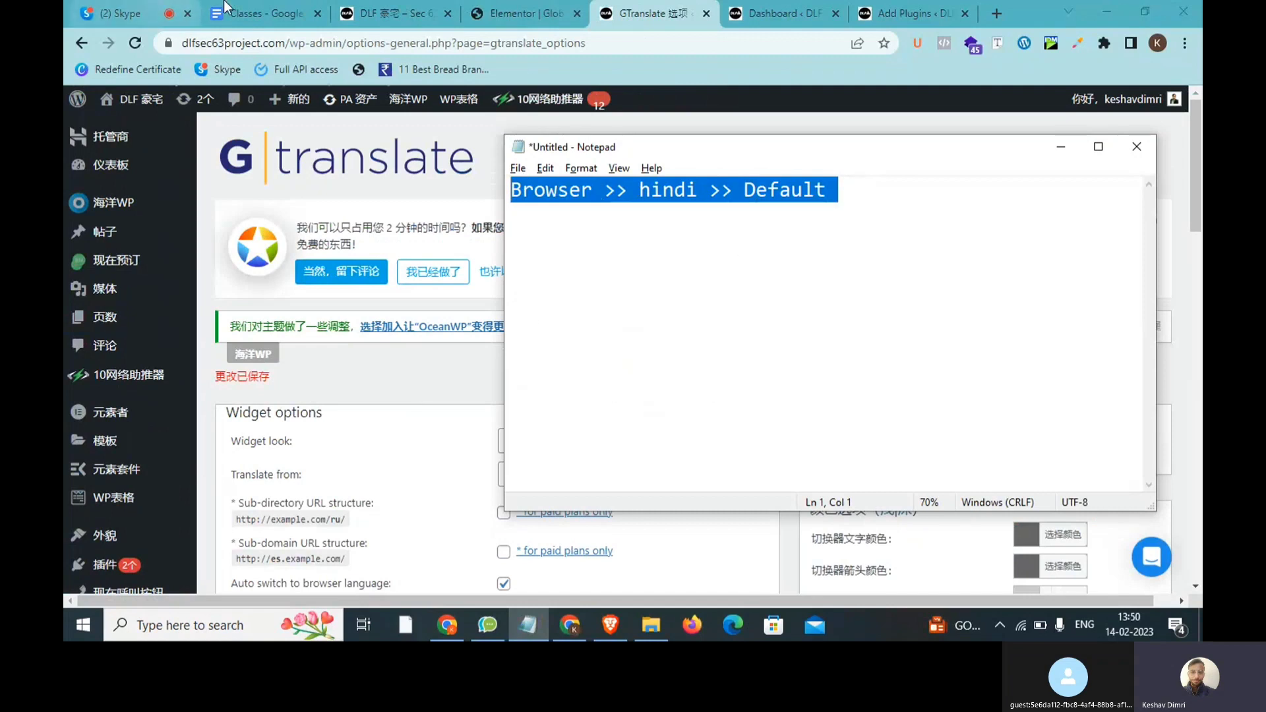
click(300, 15)
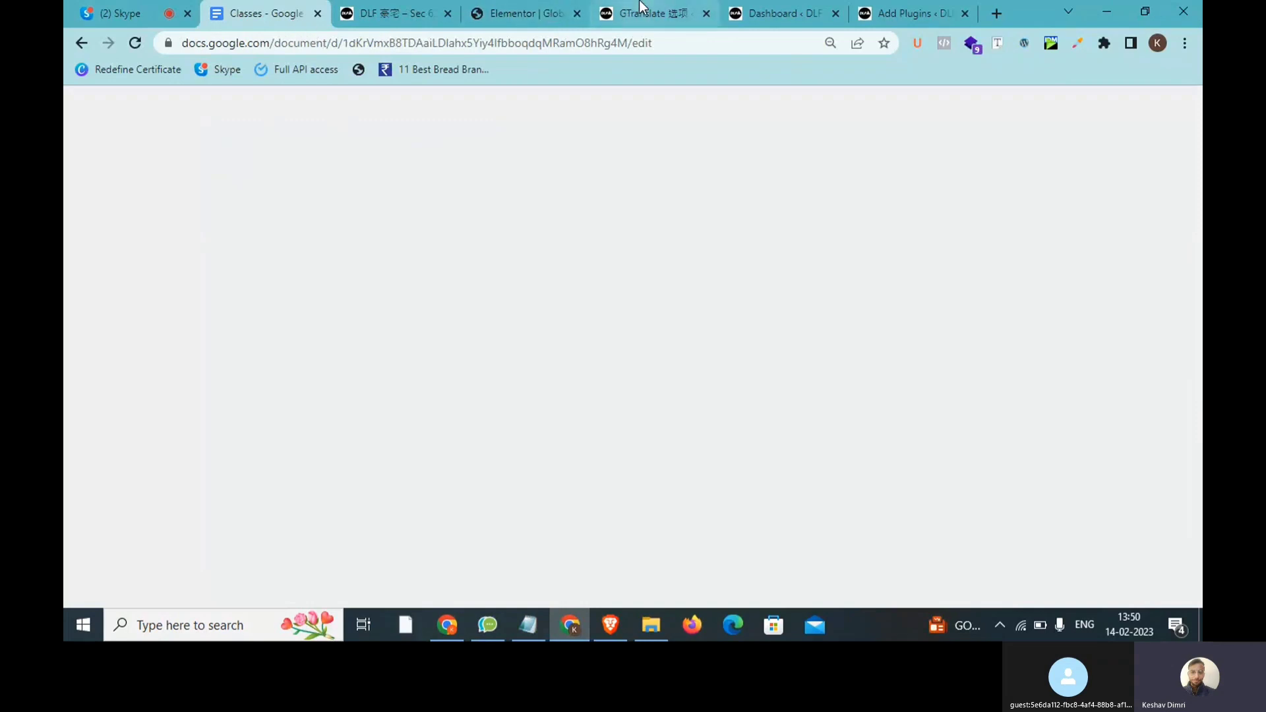
- Examine the GTranslate settings, from the browser language option and flag style down to the widget code section
click(648, 13)
scroll(523, 302, down, 3)
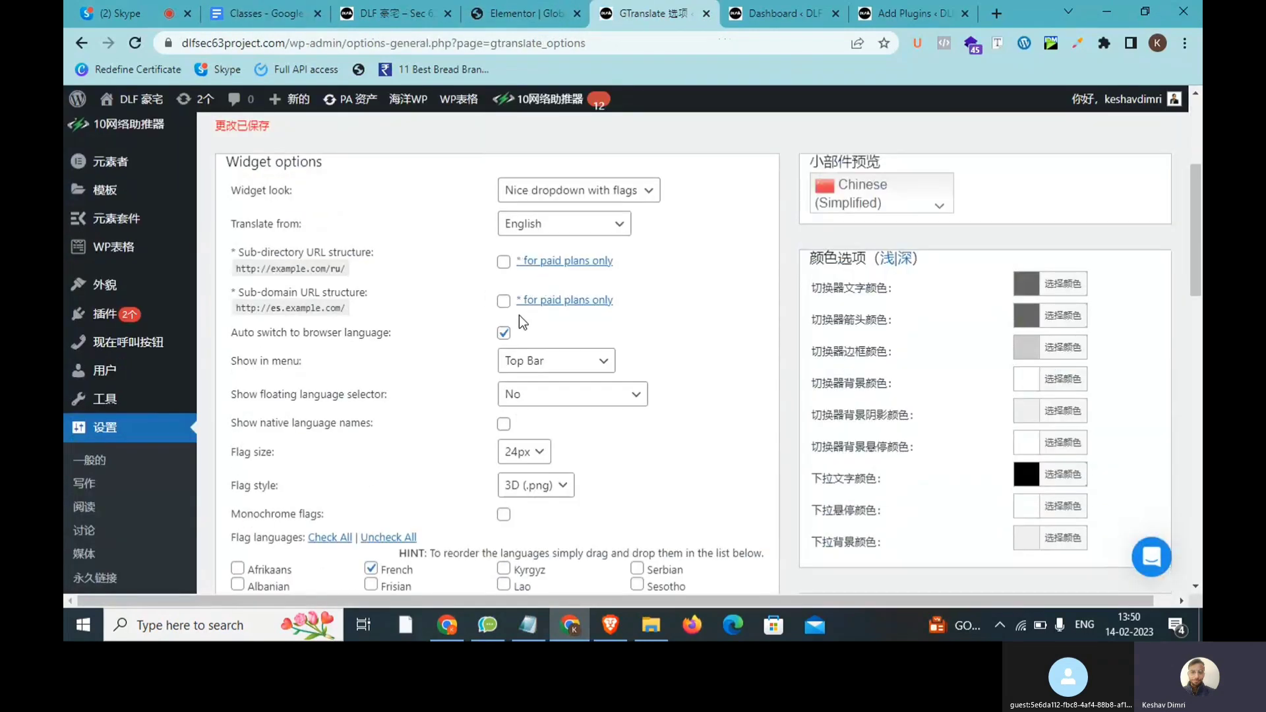
scroll(453, 359, down, 2)
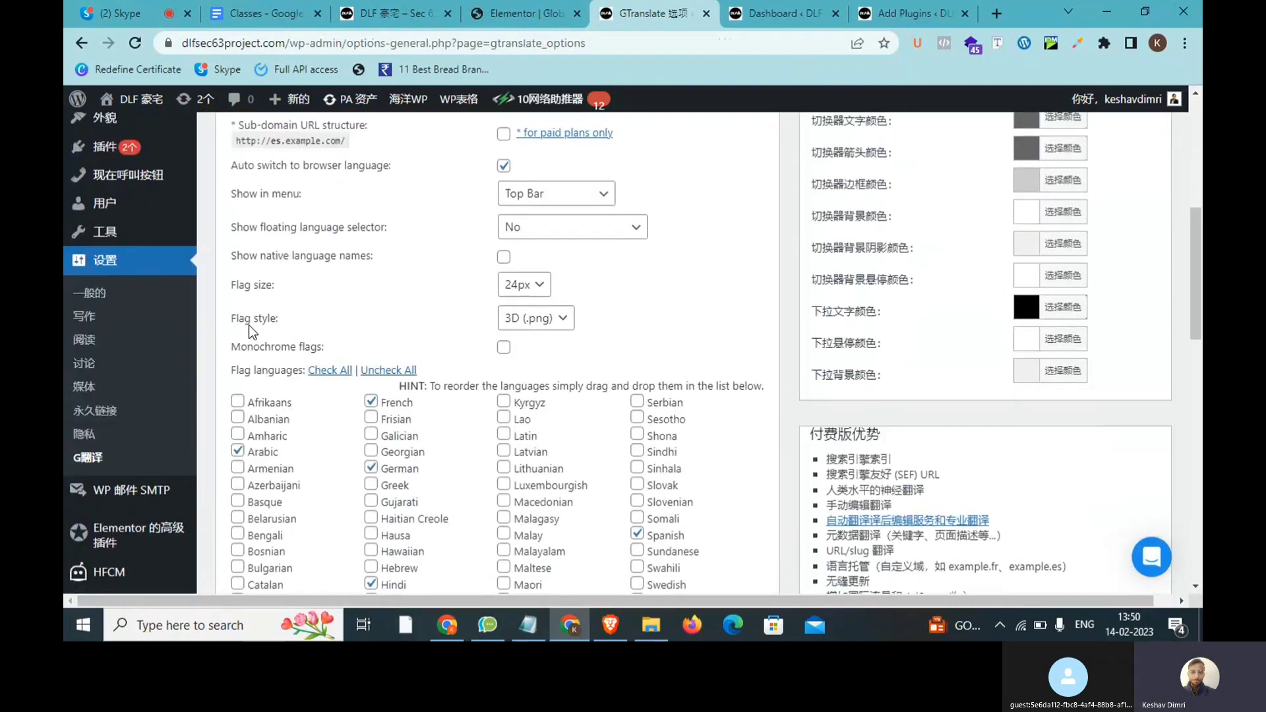
drag(250, 322, 280, 319)
scroll(441, 311, down, 7)
scroll(441, 311, down, 3)
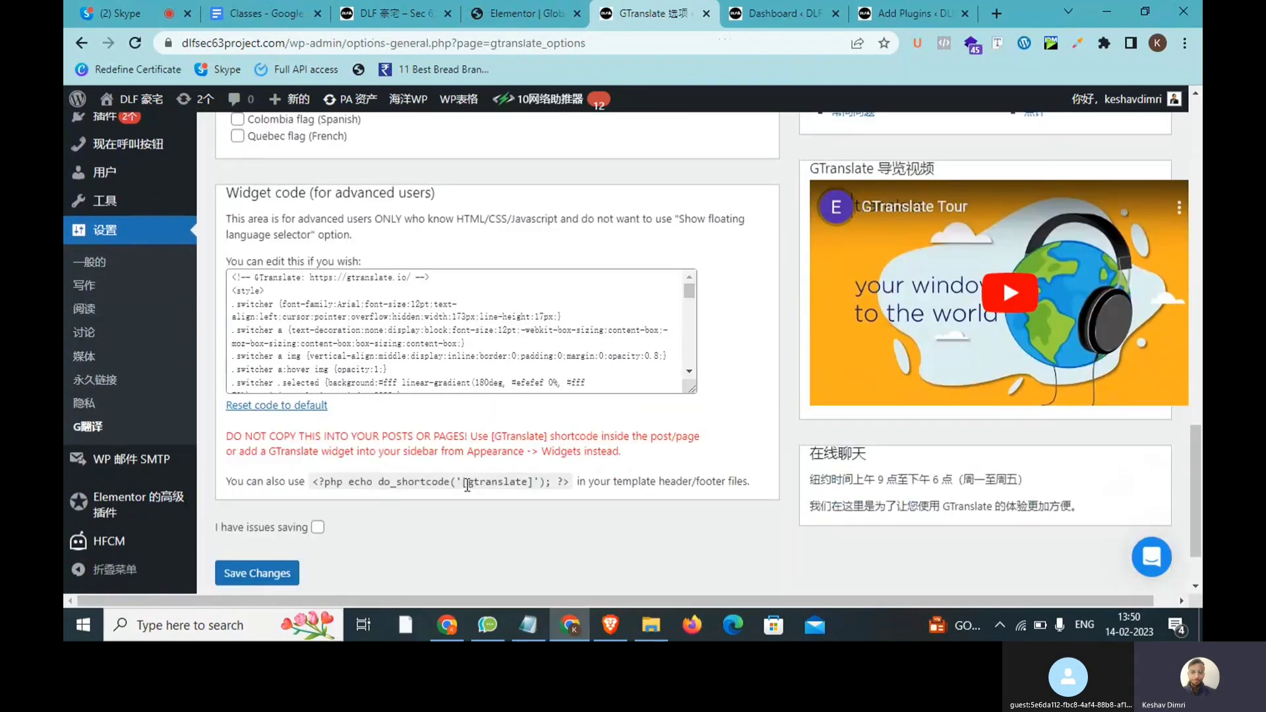
scroll(467, 485, up, 2)
scroll(467, 485, up, 1)
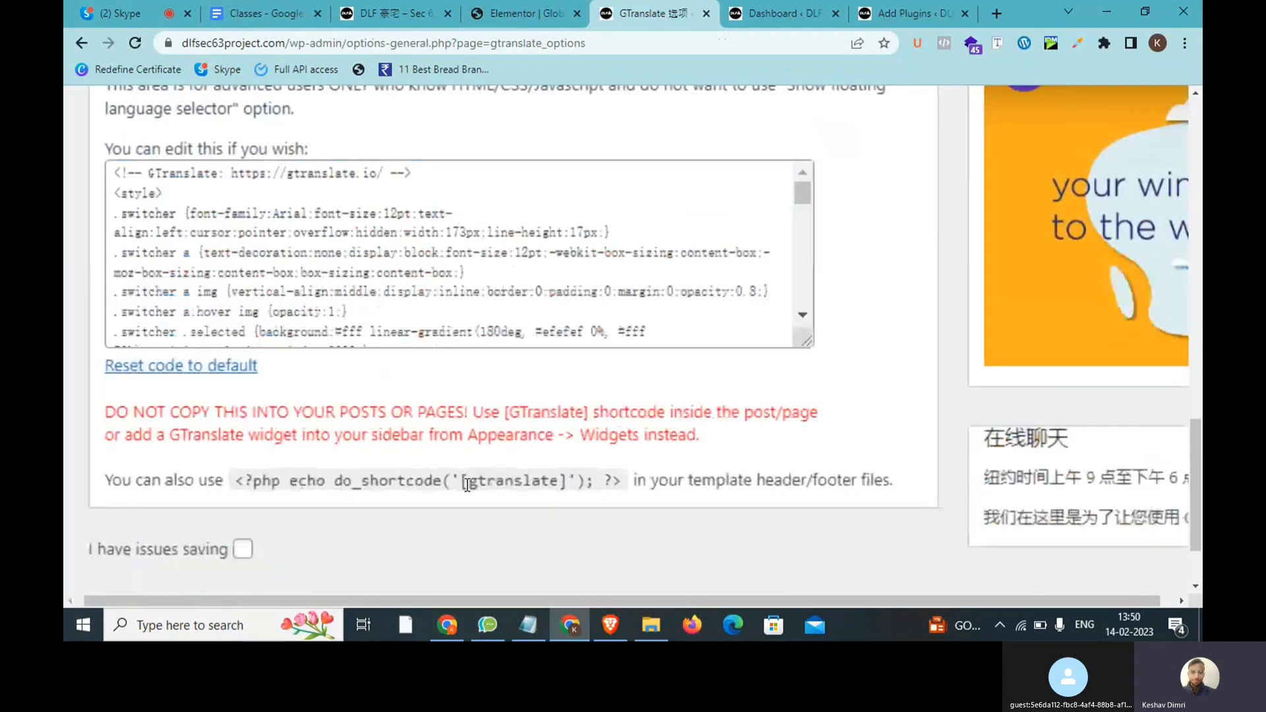
- Highlight the [gtranslate] shortcode in the GTranslate widget code notes and check the matching Shortcode widget in the Elementor header
drag(462, 482, 565, 493)
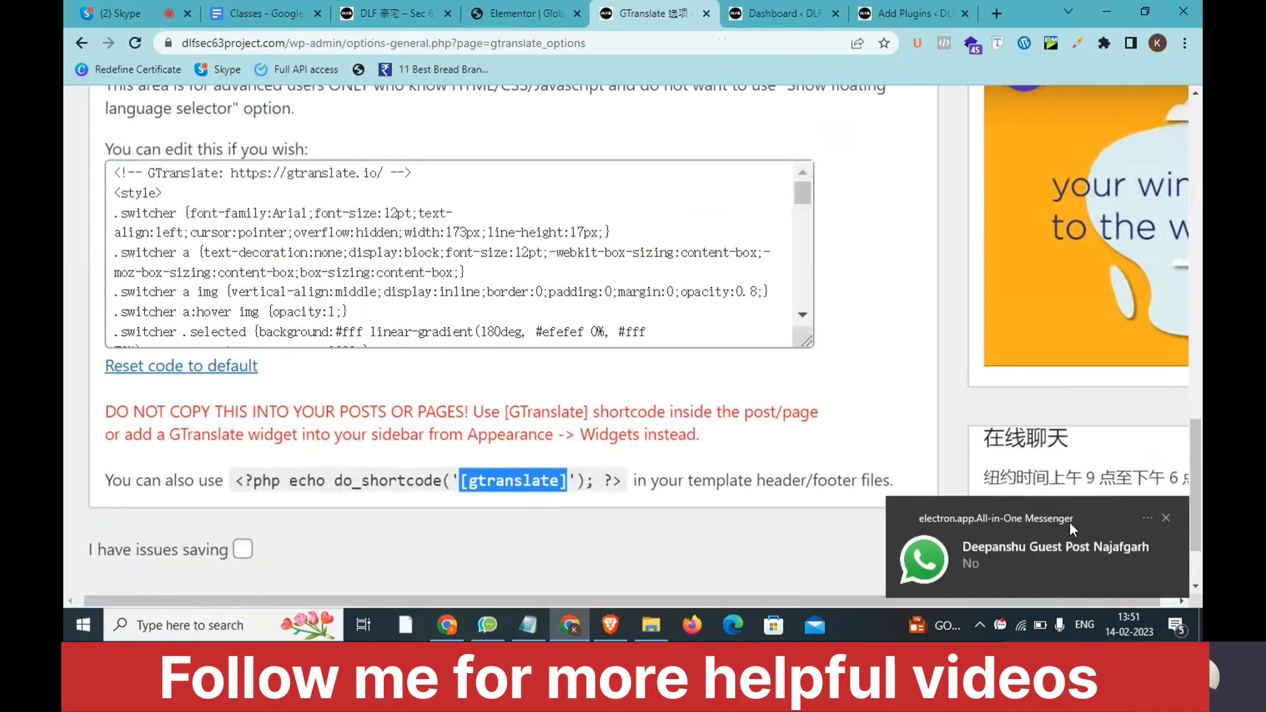
click(1166, 519)
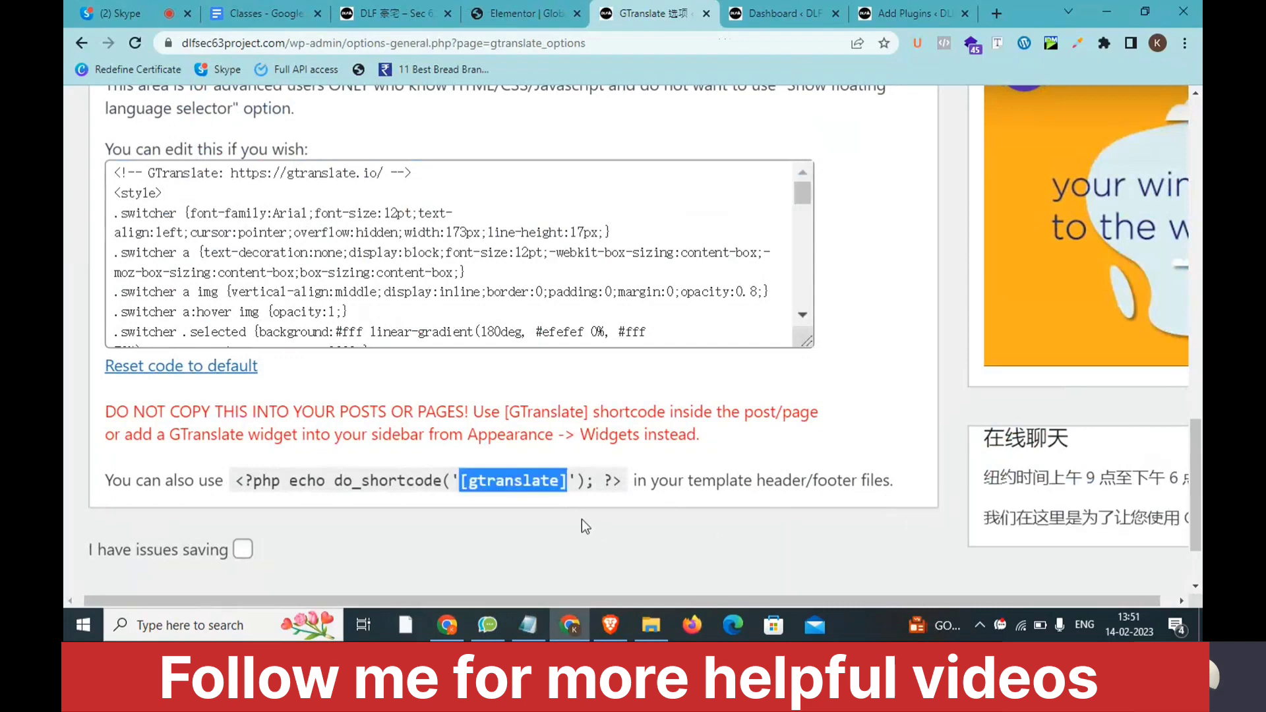
click(520, 6)
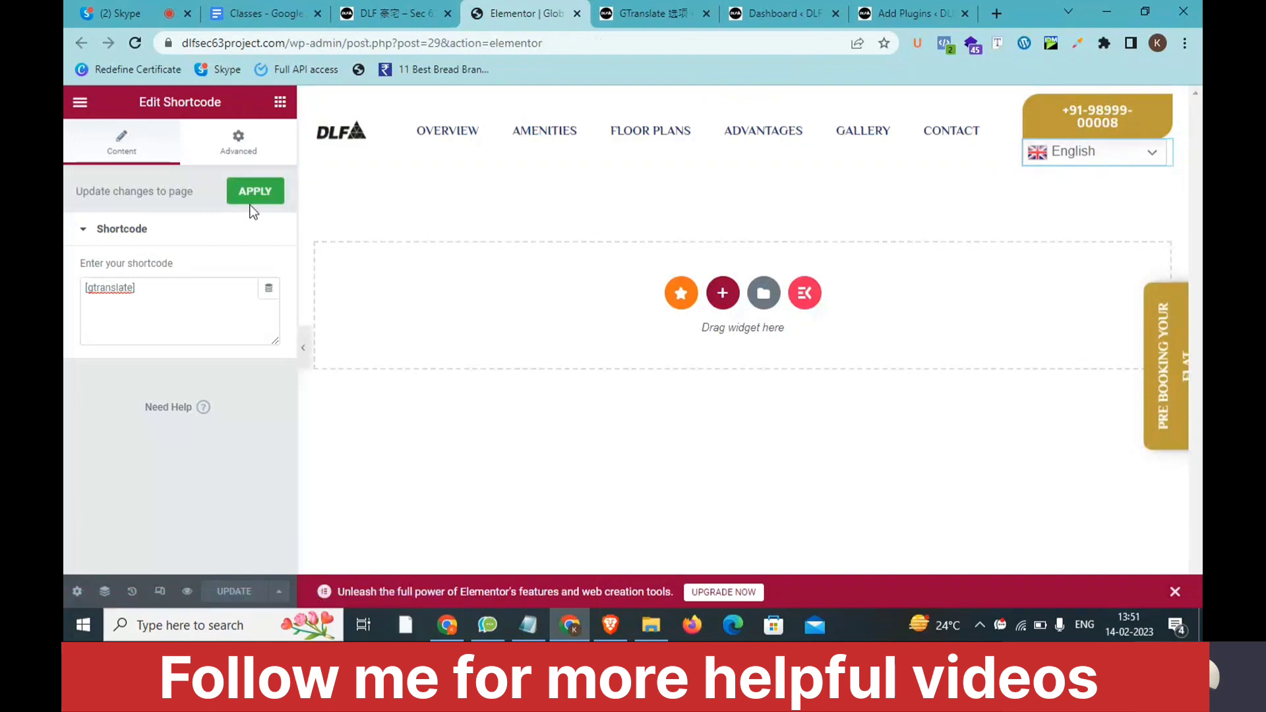
drag(222, 103, 167, 101)
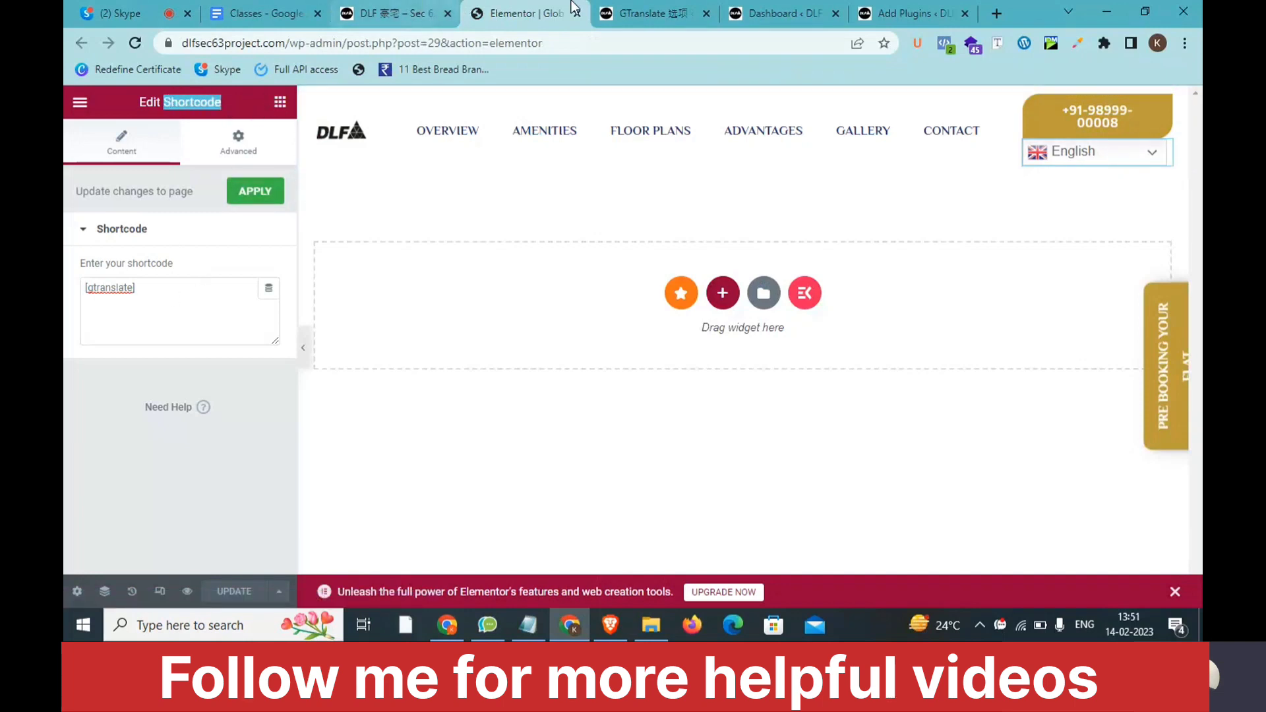
- Inspect the menu locations offered for the GTranslate switcher, keeping Top Bar selected
click(658, 8)
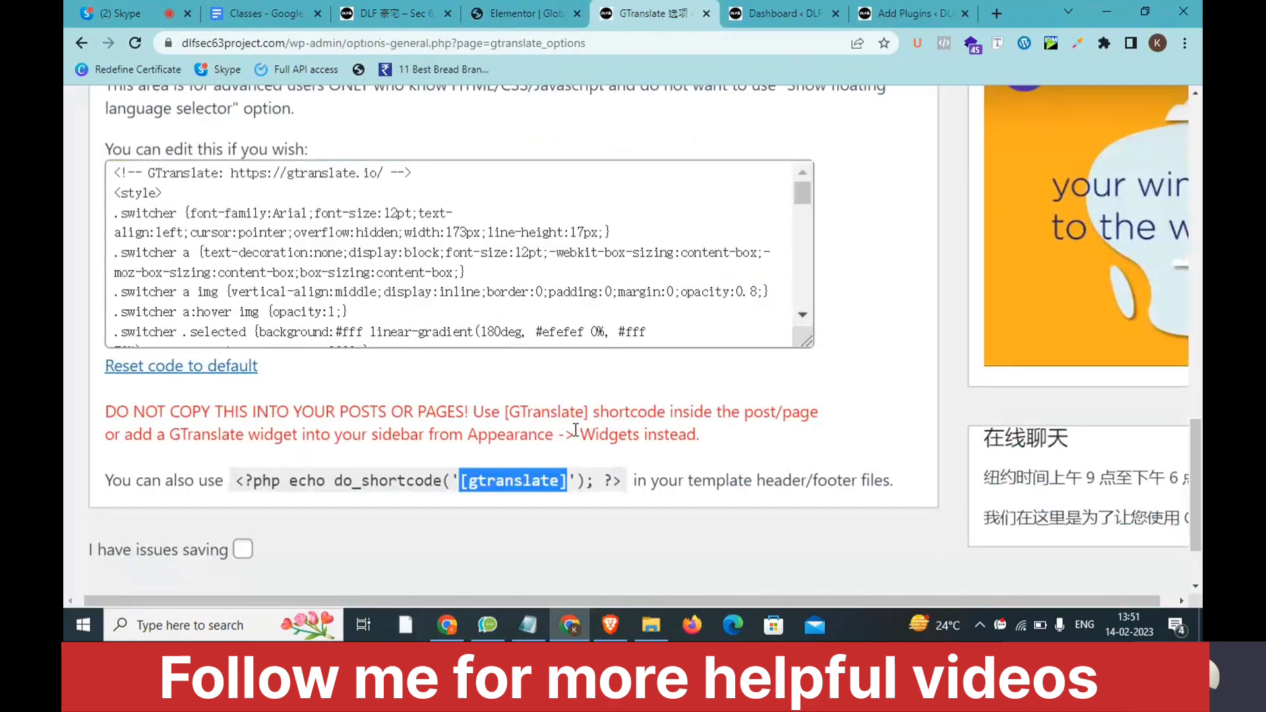
scroll(576, 430, down, 5)
scroll(526, 237, up, 2)
scroll(492, 314, up, 10)
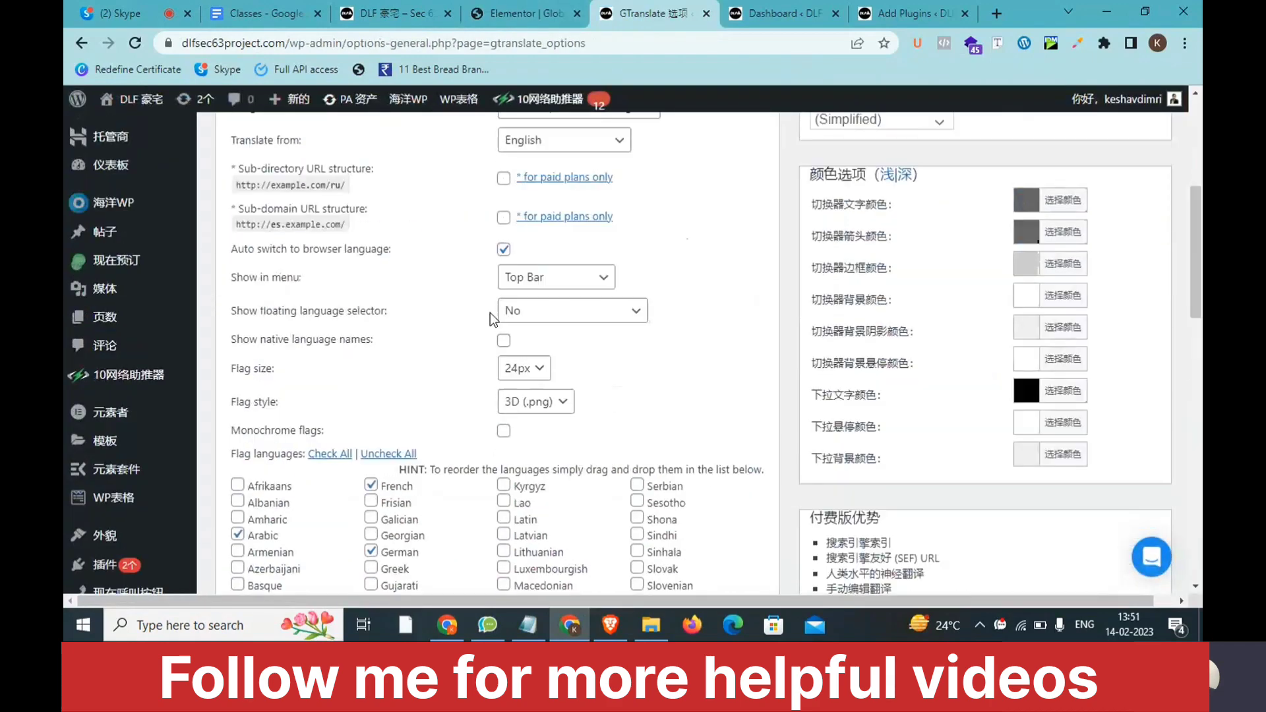
scroll(432, 267, up, 3)
scroll(409, 428, down, 1)
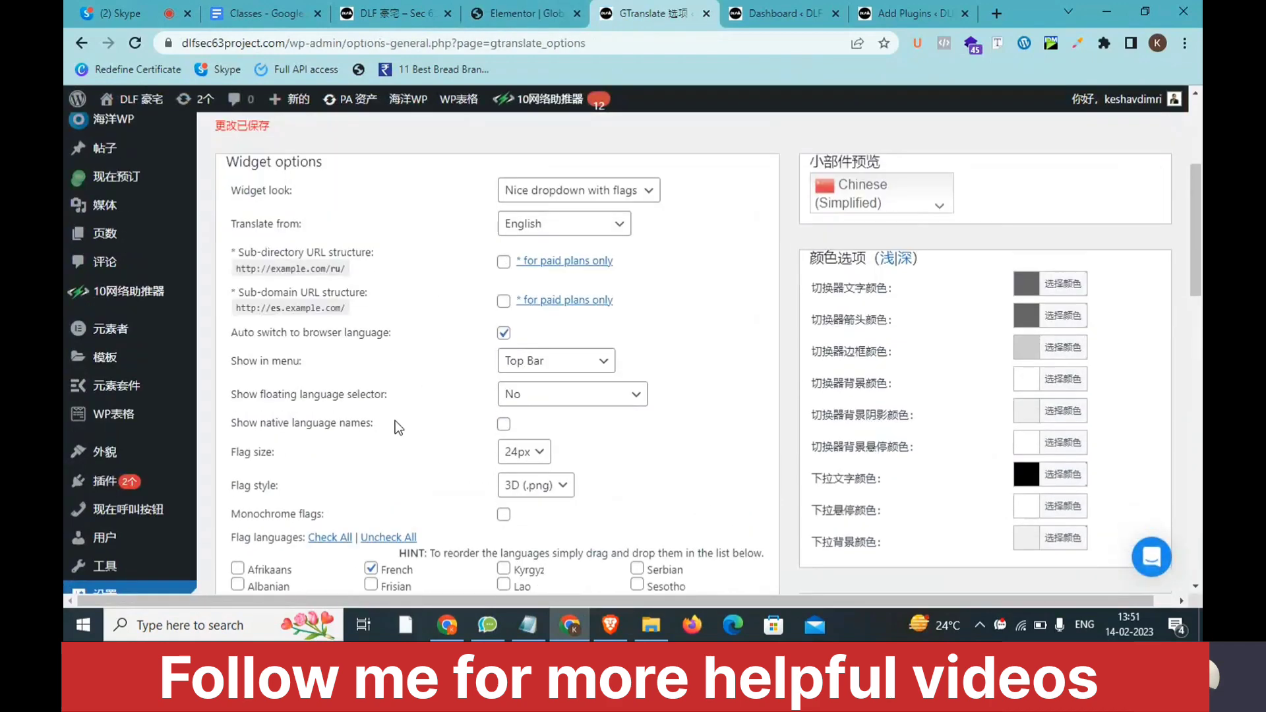
drag(302, 361, 547, 371)
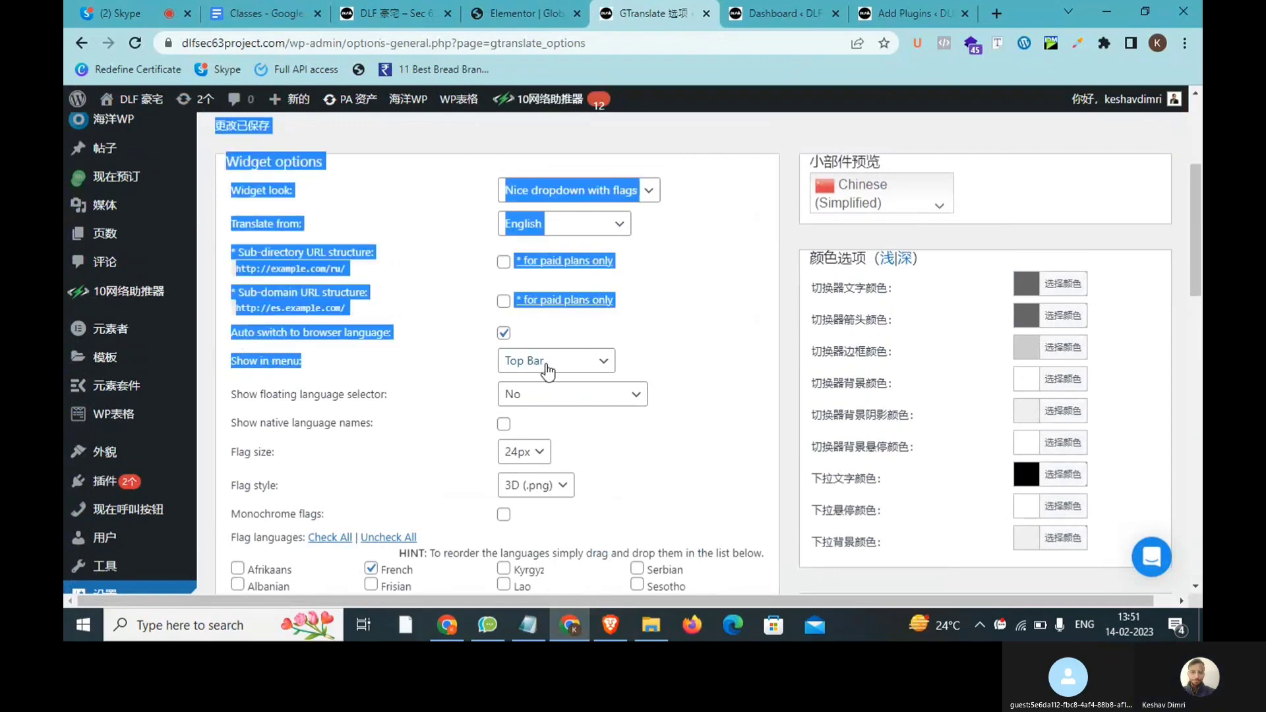
click(548, 371)
click(449, 368)
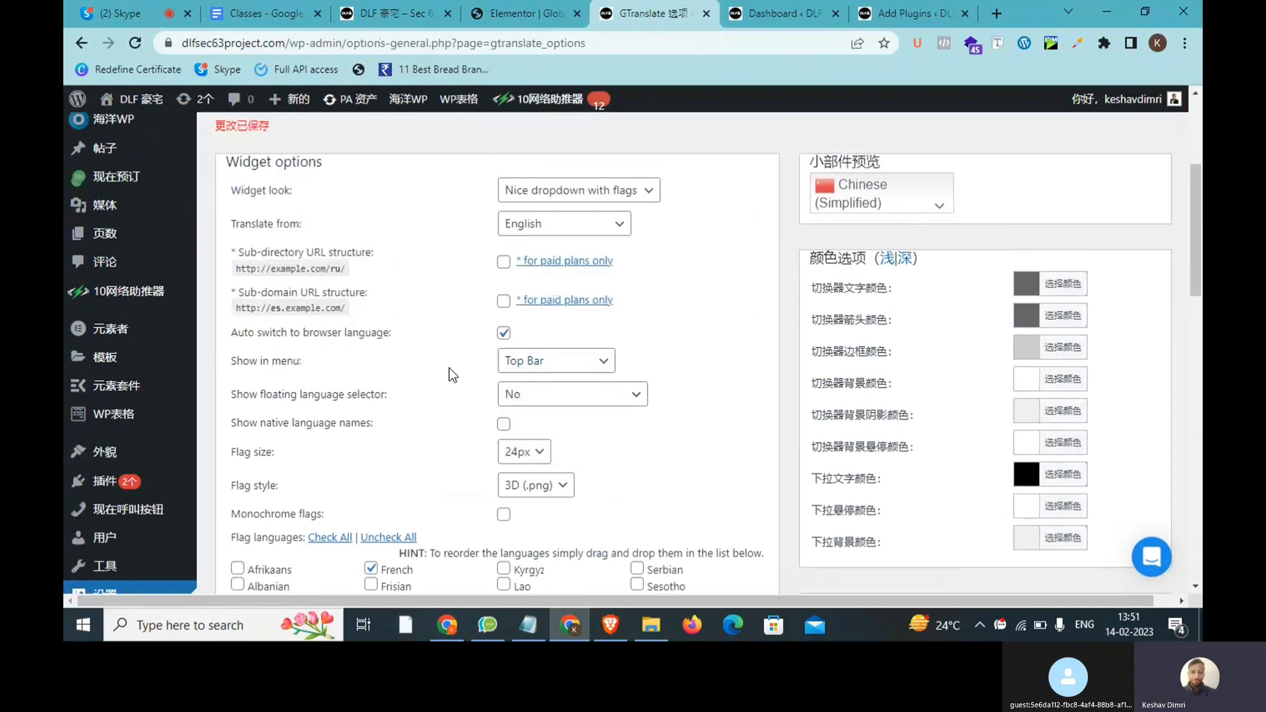
click(584, 363)
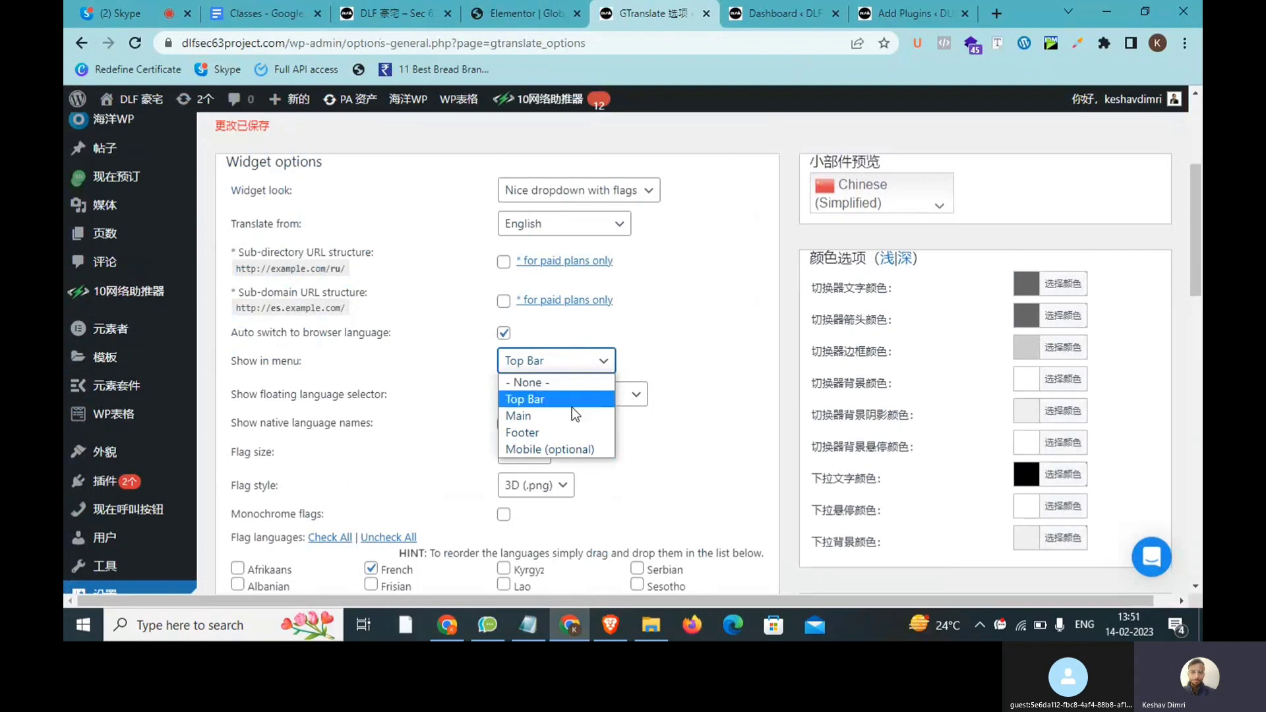
click(418, 402)
- Review all three Today's Class topics in the Classes document, highlighting the whole bullet list
click(328, 18)
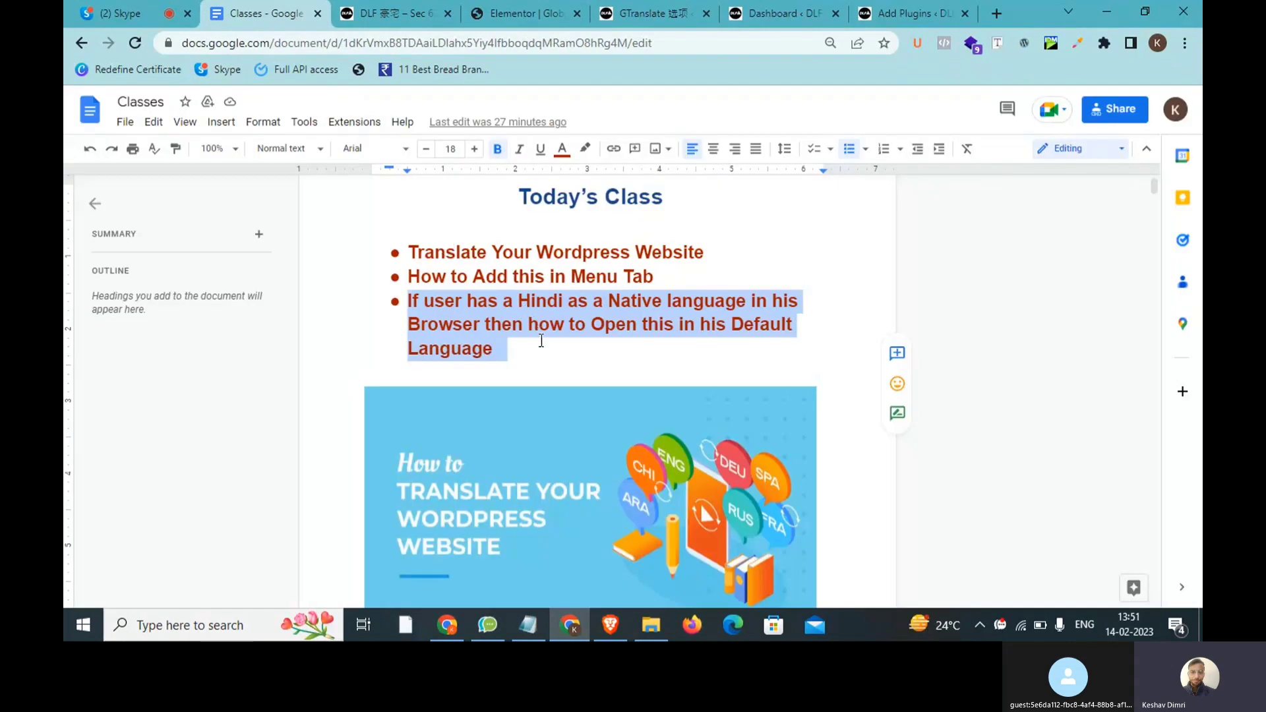
click(540, 363)
drag(539, 365, 410, 249)
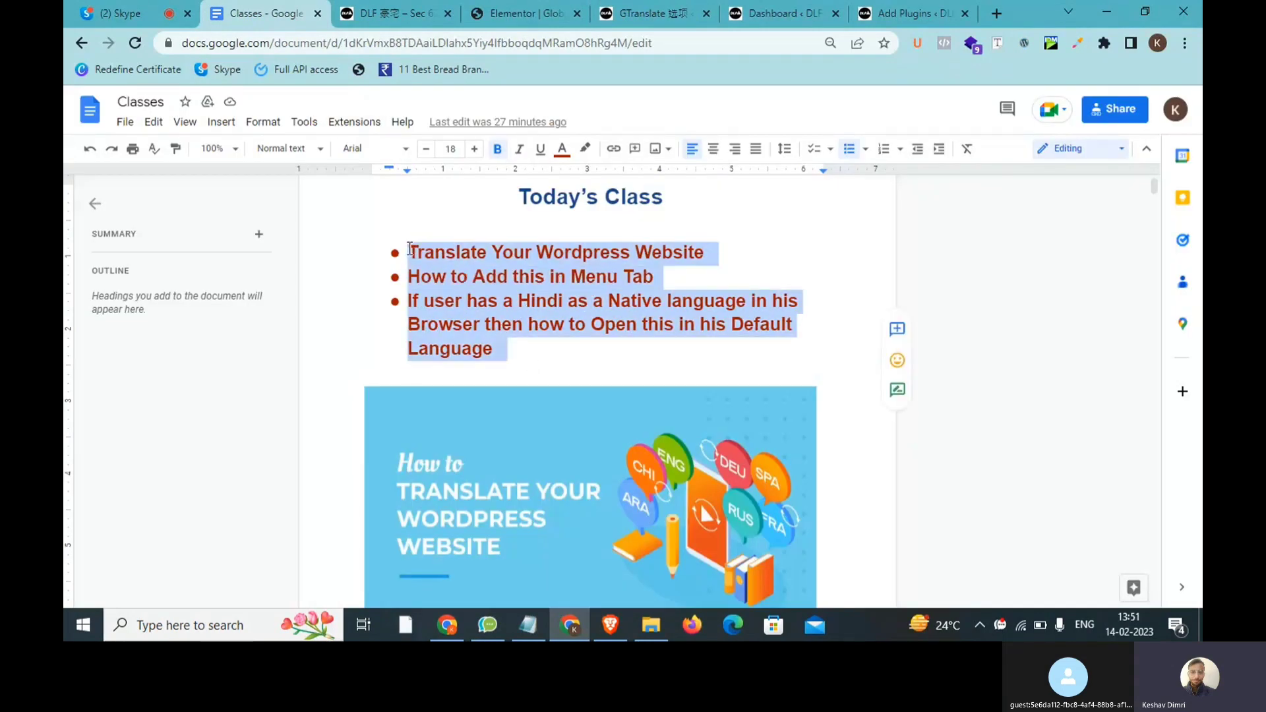